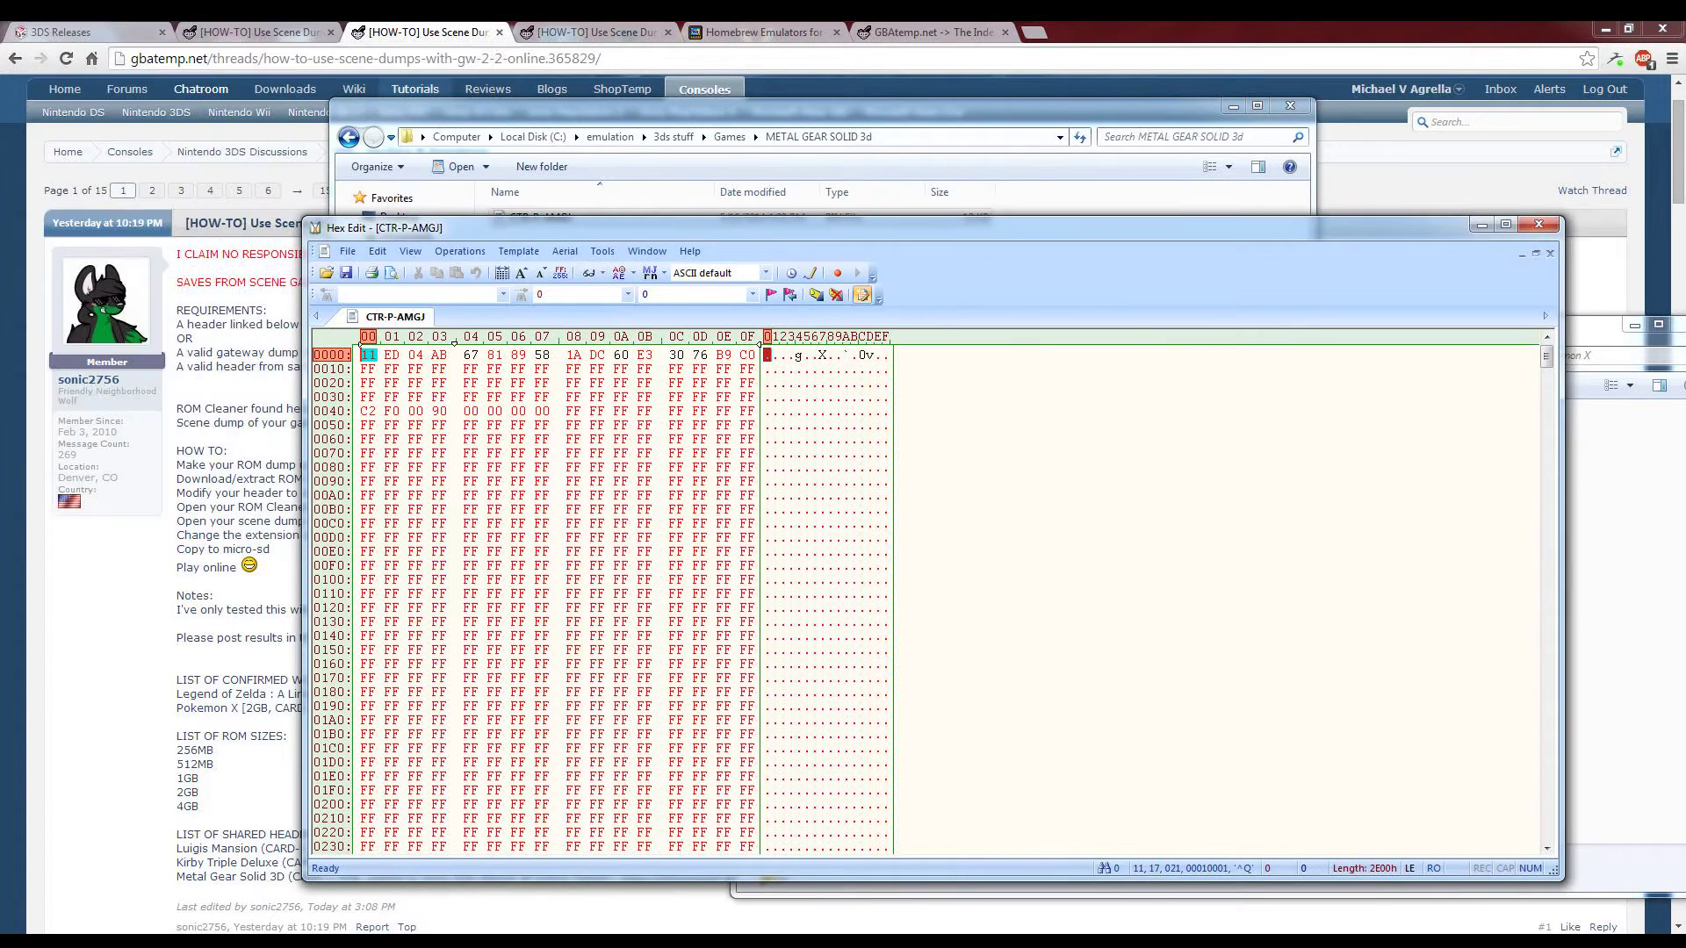
Review the CTR-P-AMGJ header file, its folder, the how-to thread and the Gateway ROM Patcher window.
{"action": "left_click_drag", "start_coordinate": [615, 227], "coordinate": [511, 204]}
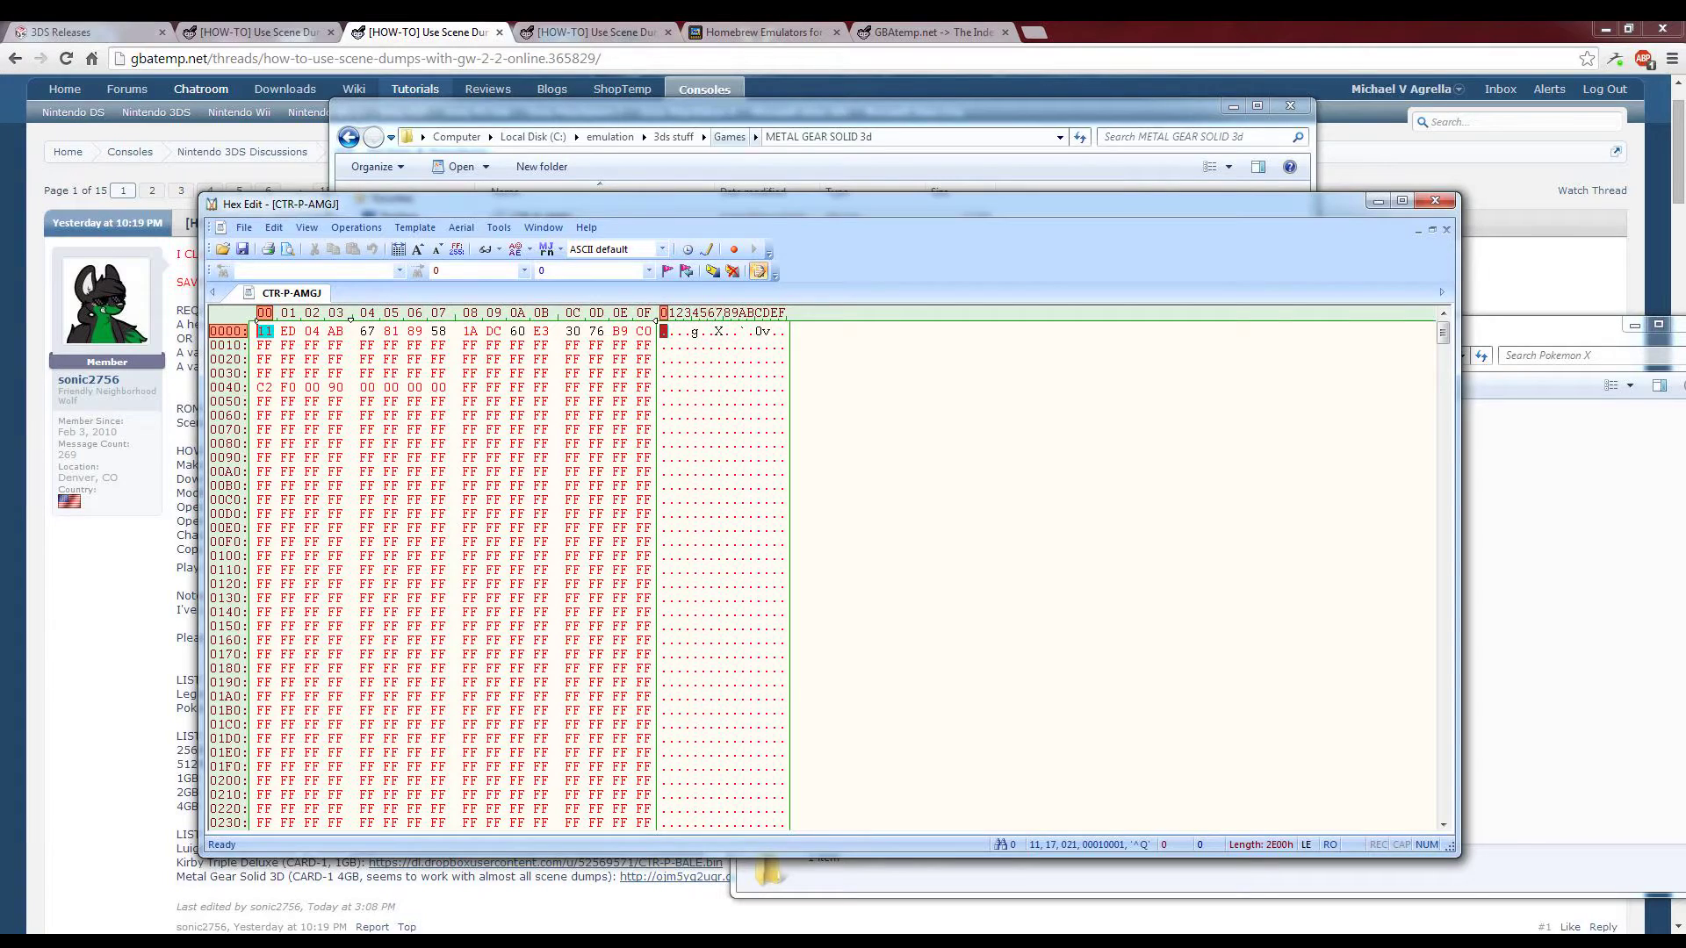
{"action": "left_click", "coordinate": [737, 112]}
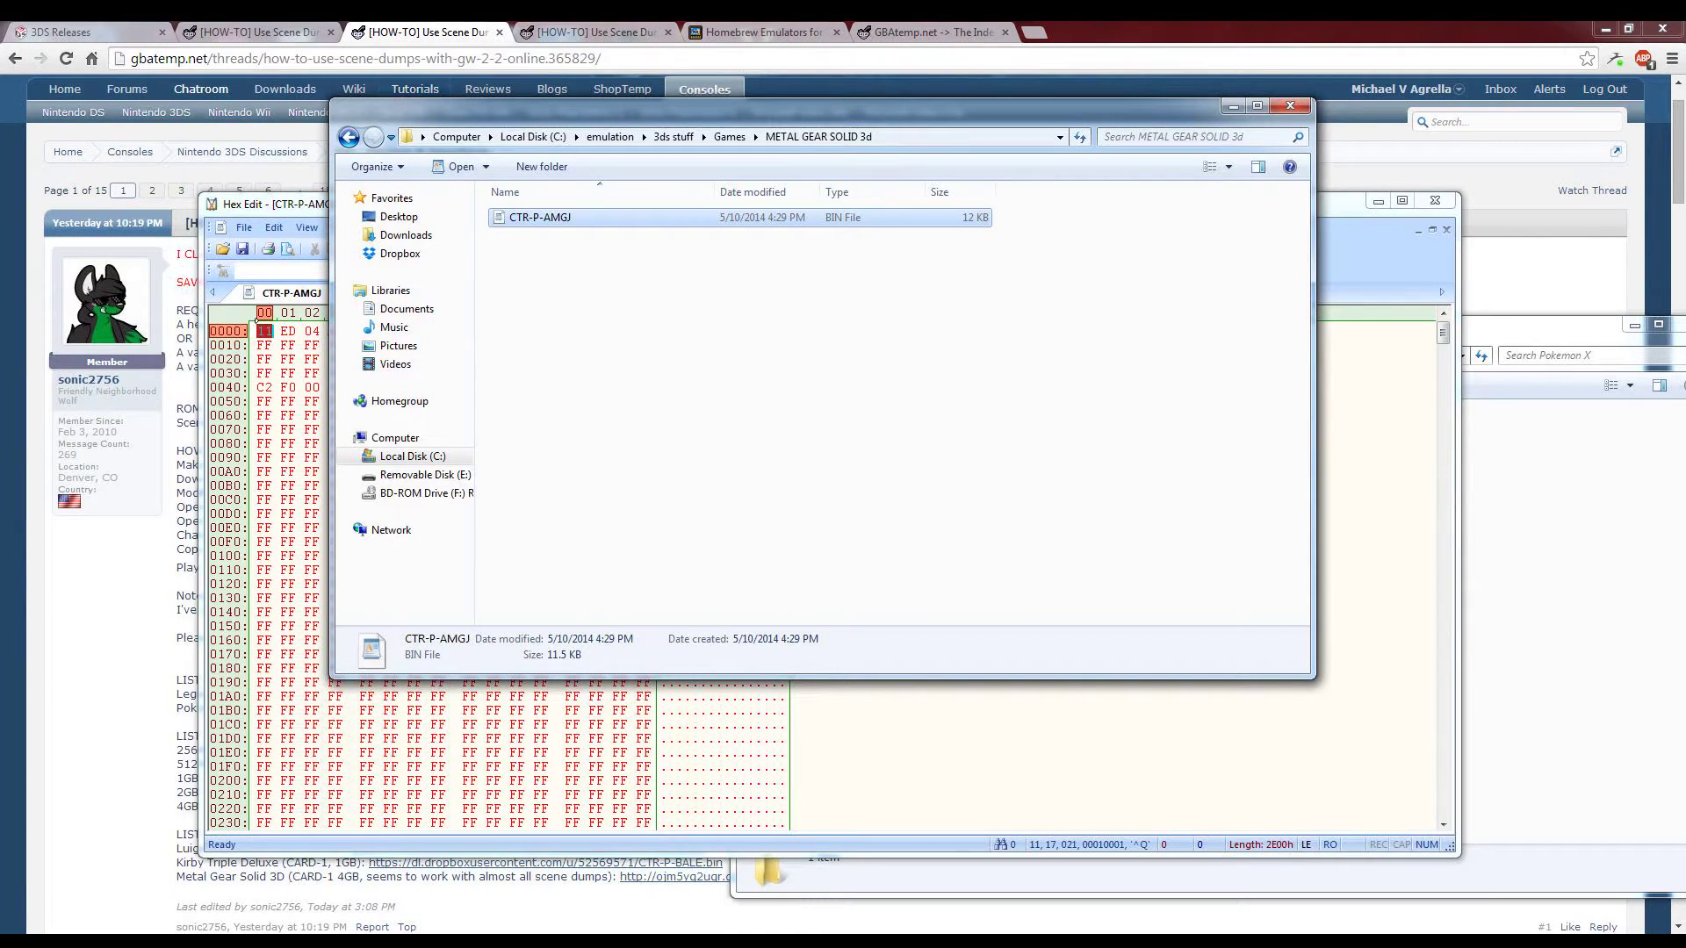
{"action": "key", "text": "alt+Tab"}
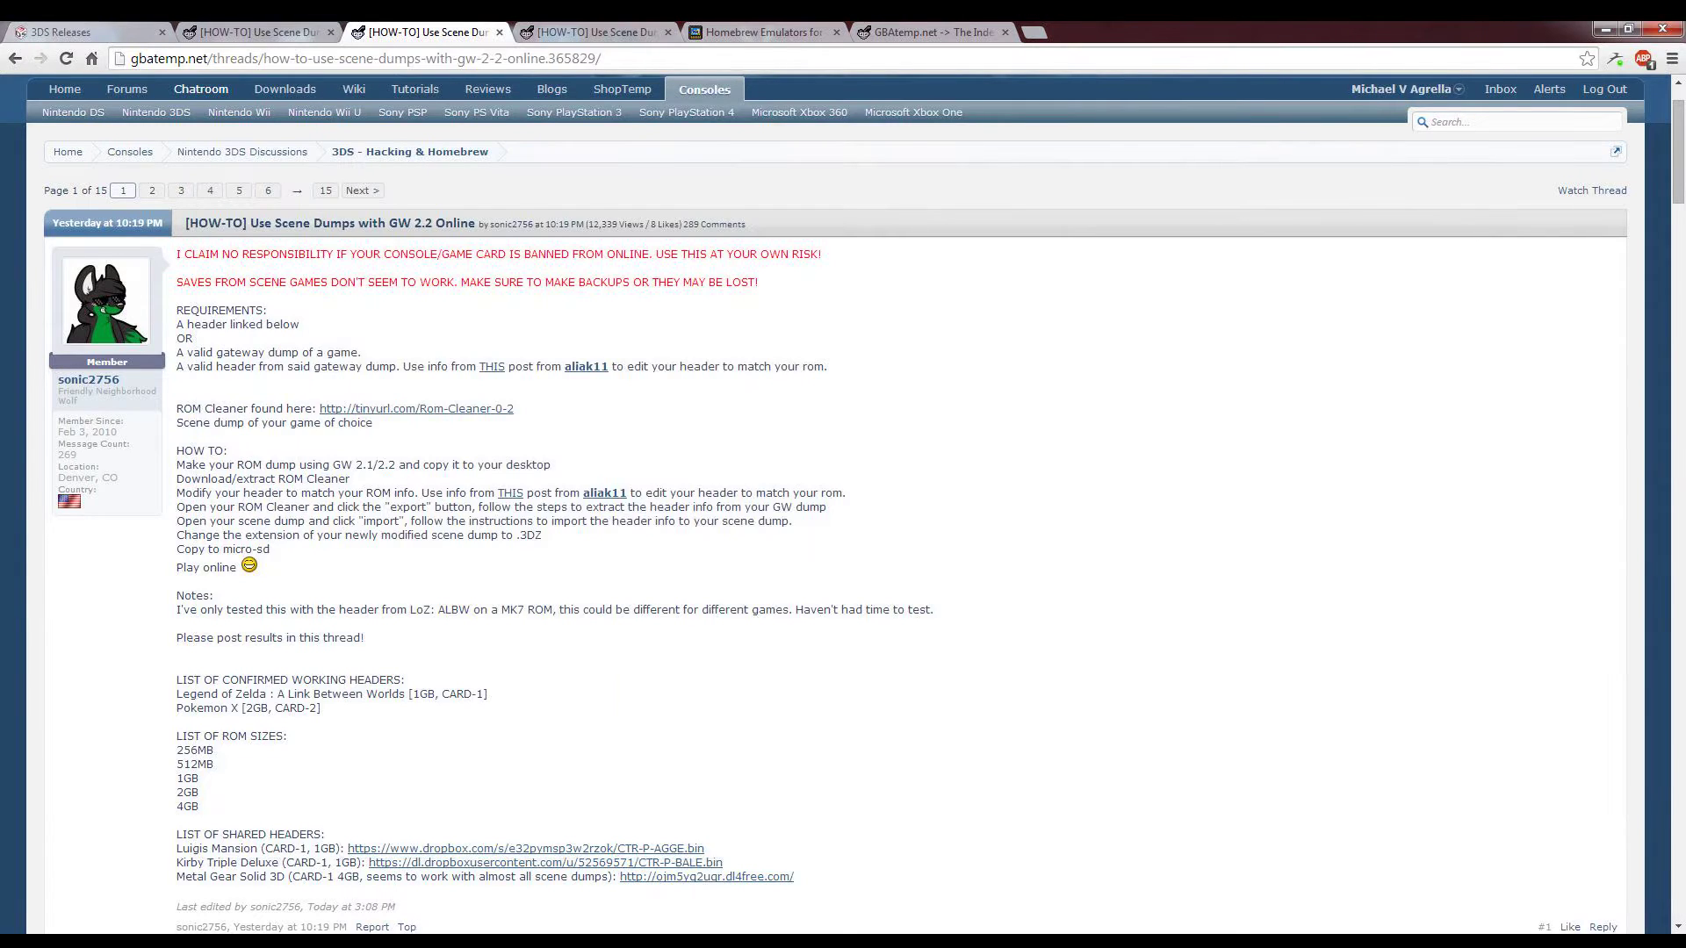
{"action": "key", "text": "alt+Tab"}
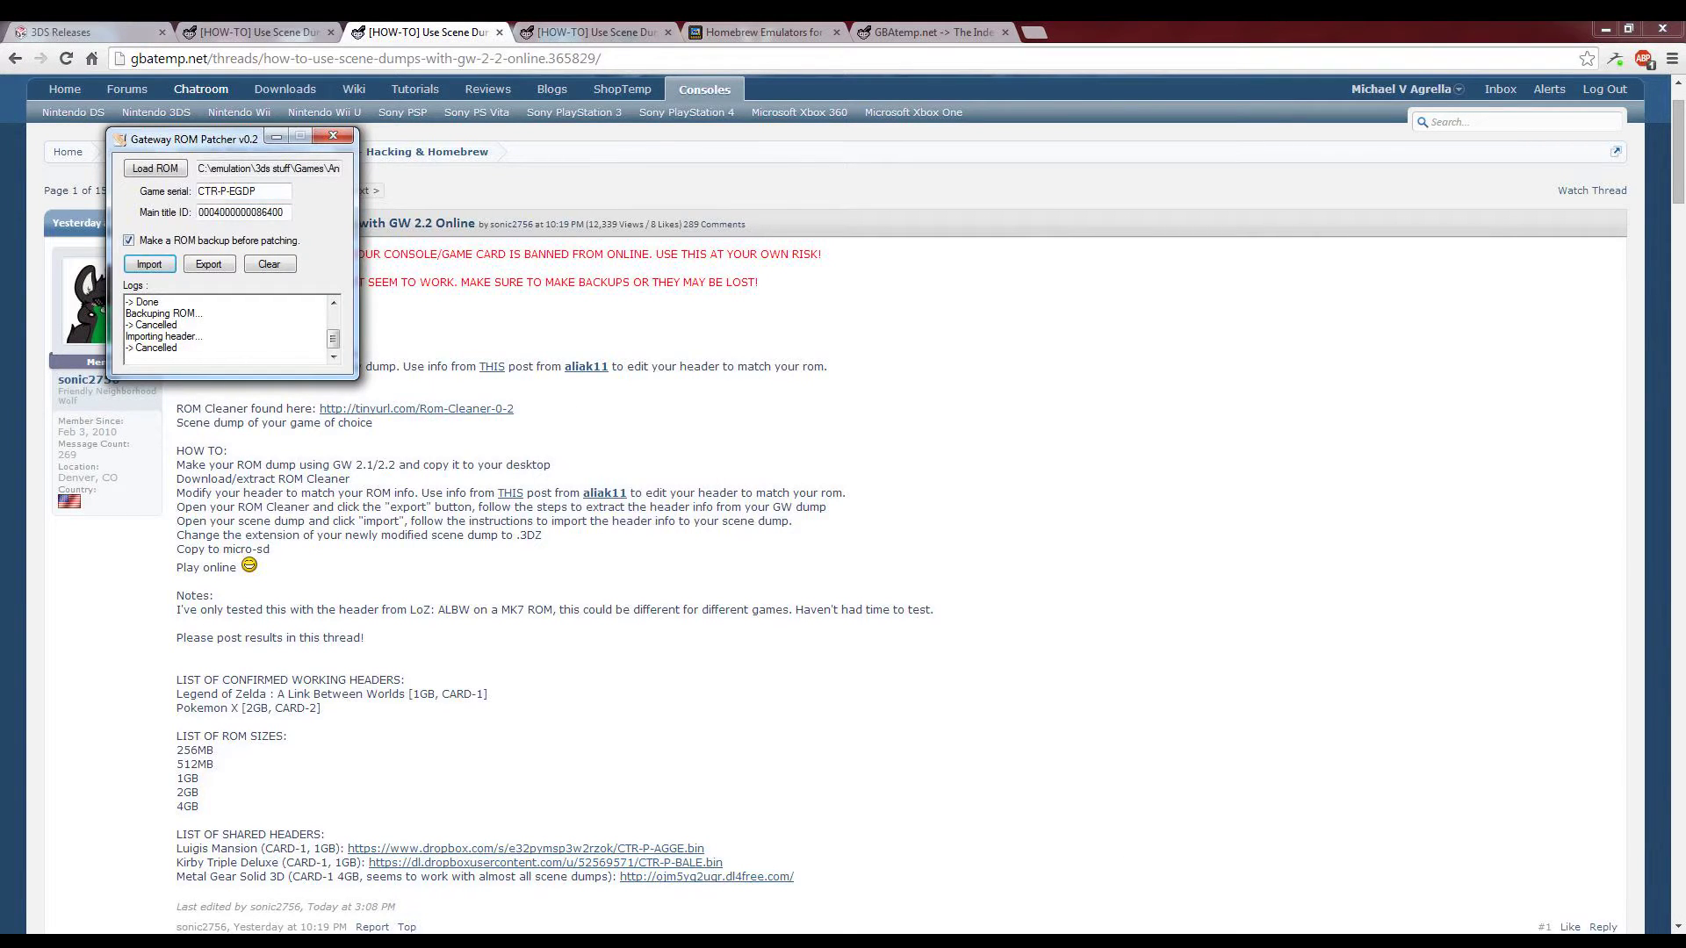
{"action": "left_click_drag", "start_coordinate": [193, 139], "coordinate": [1109, 298]}
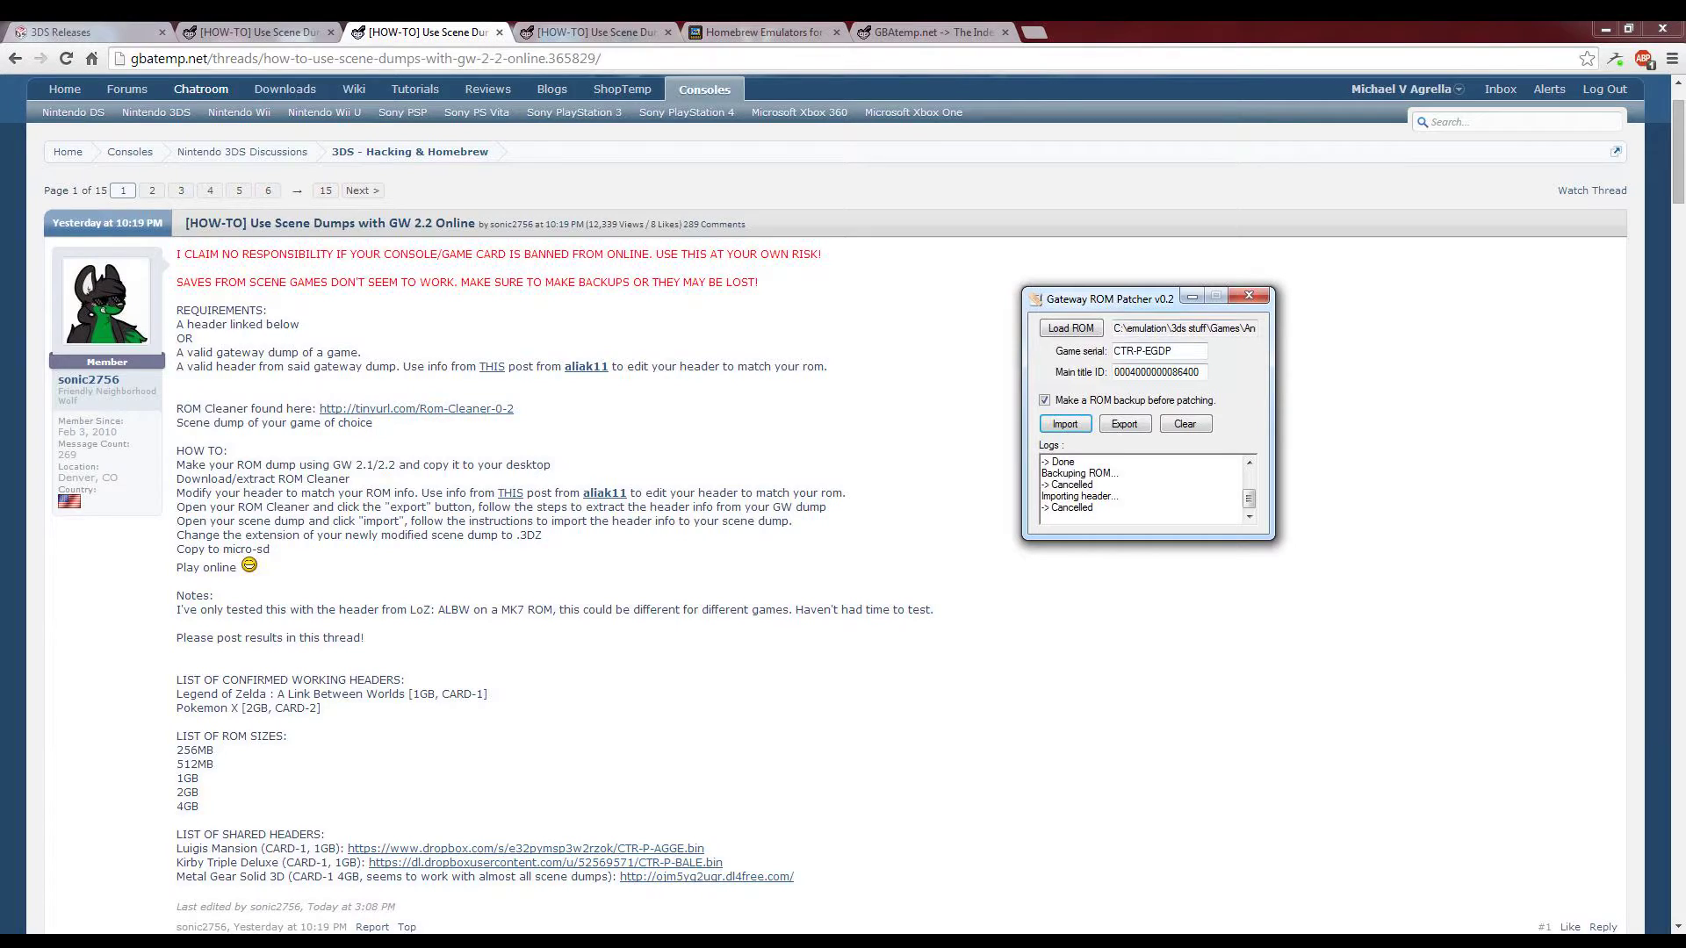
{"action": "left_click_drag", "start_coordinate": [1109, 298], "coordinate": [1076, 276]}
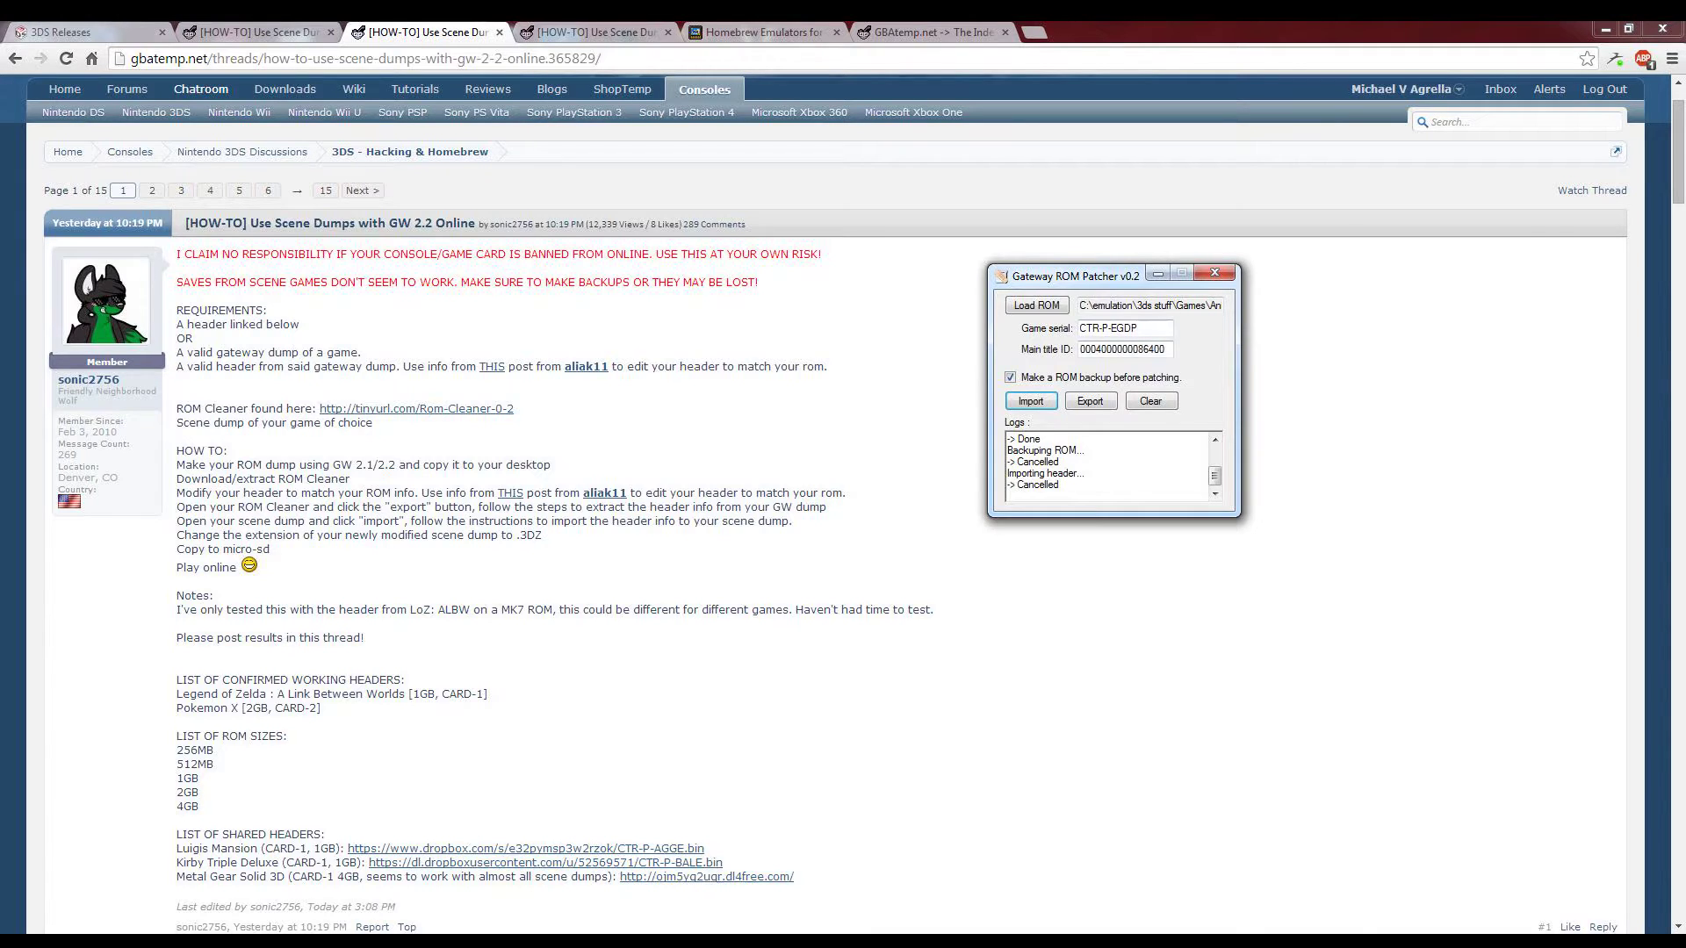
{"action": "key", "text": "alt+Tab"}
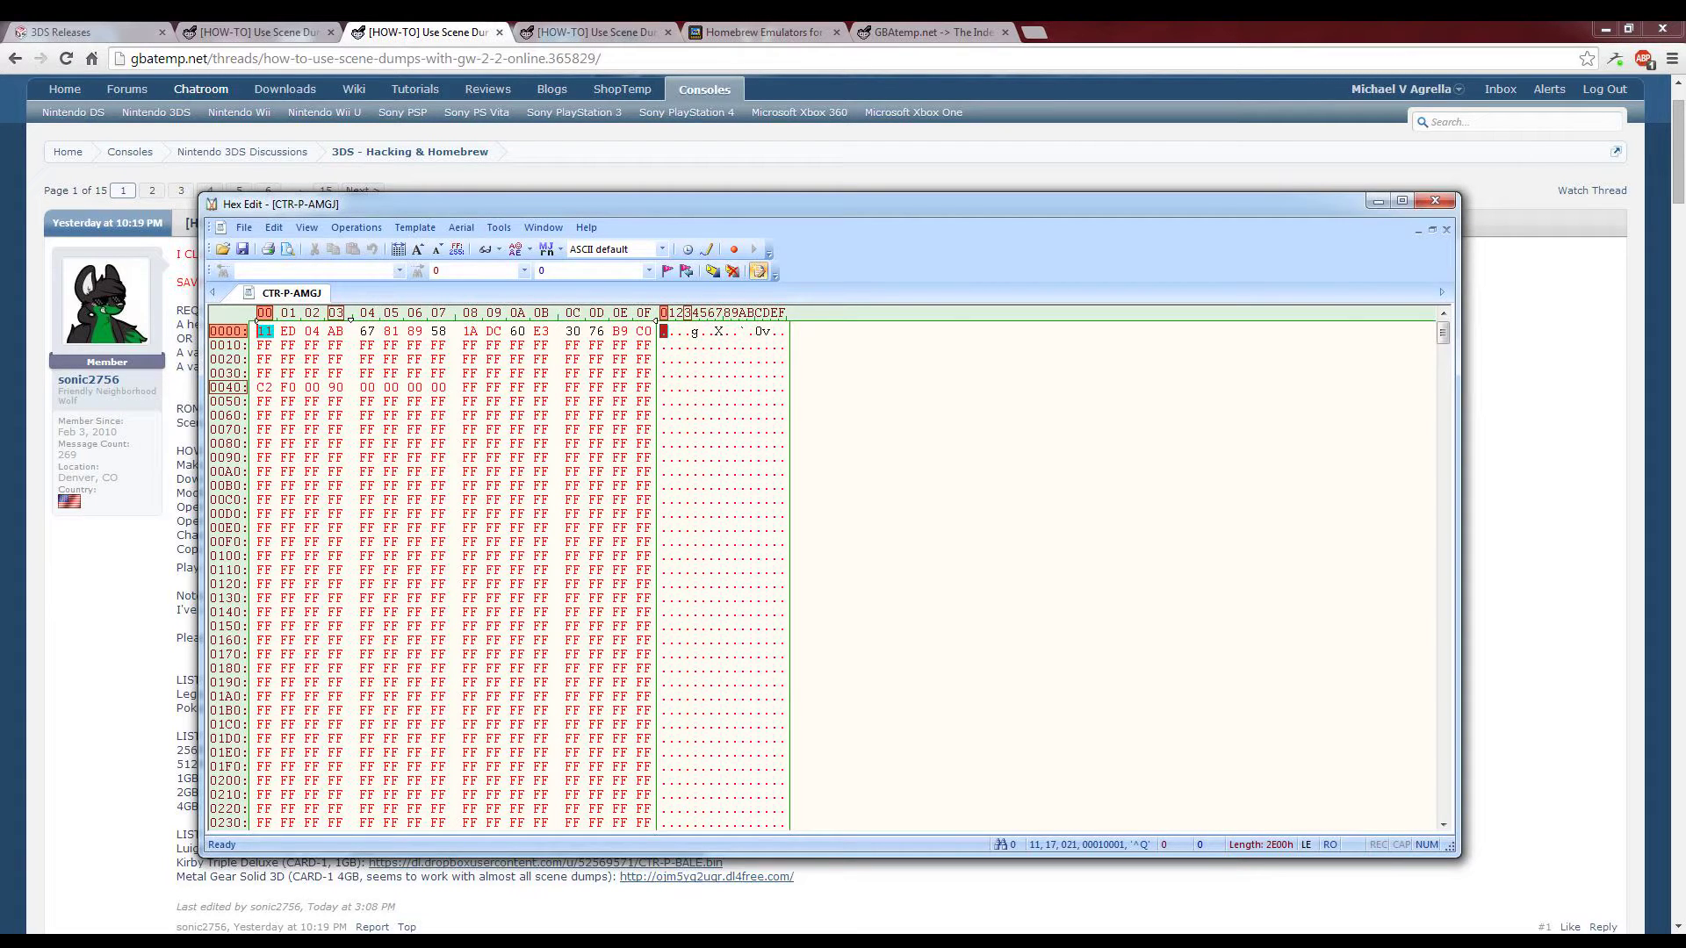
Place the CTR-P-AMGJ hex view beside the forum post explaining the header bytes and go to offset 40.
{"action": "key", "text": "alt+Tab"}
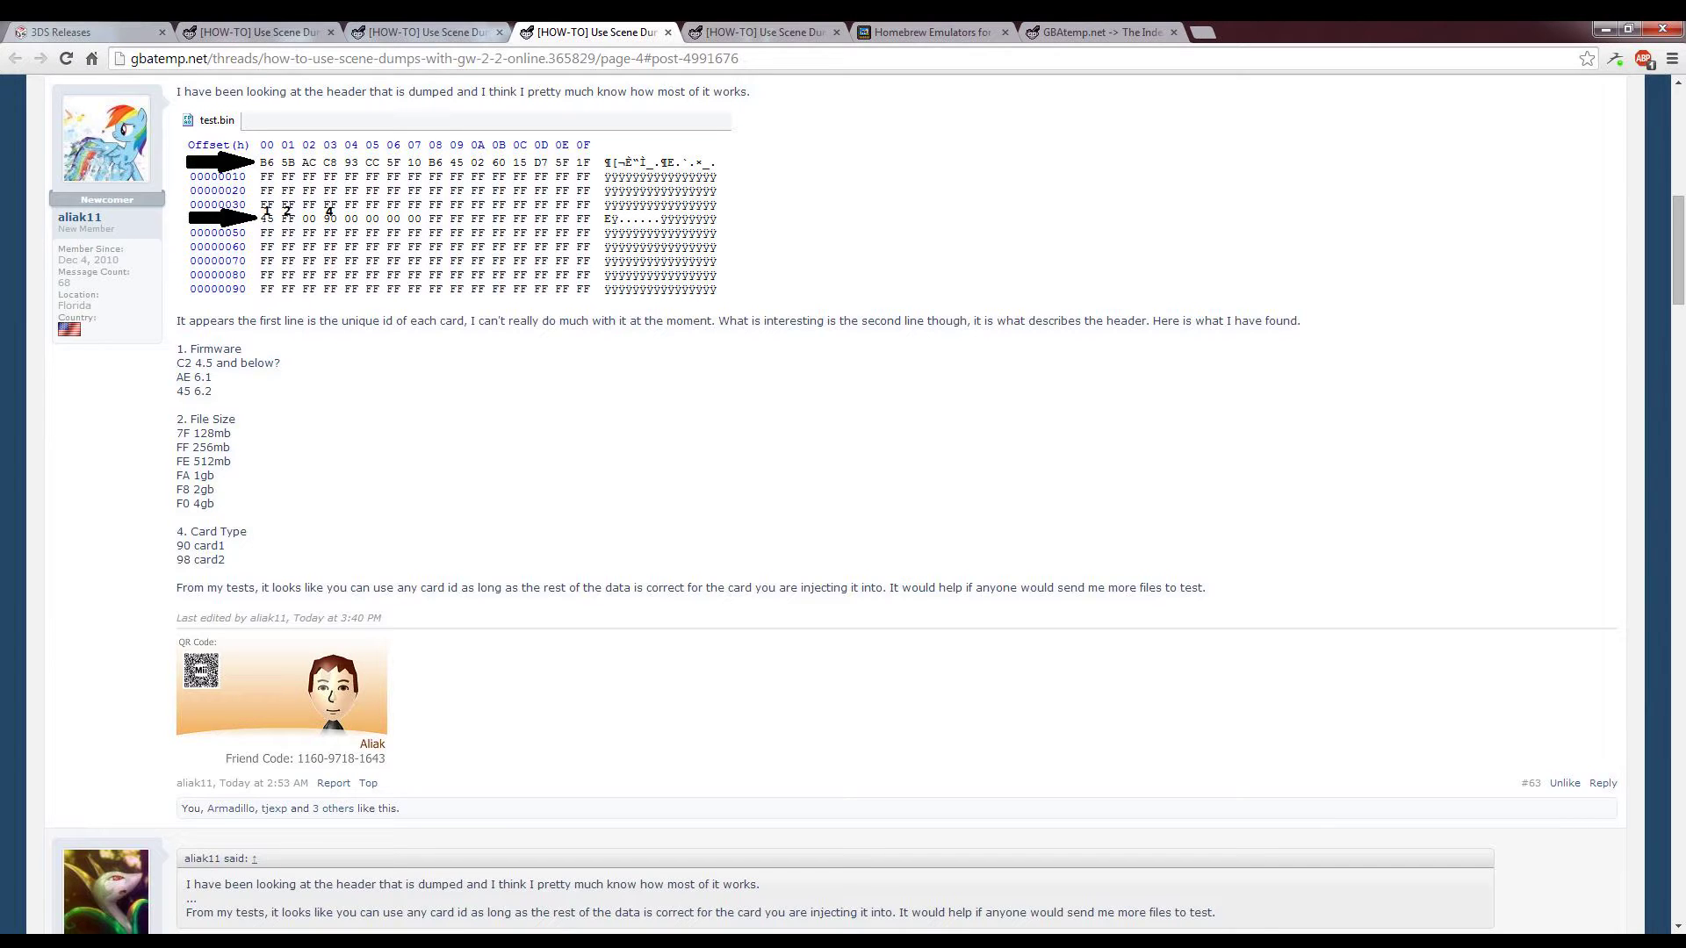
{"action": "key", "text": "alt+Tab"}
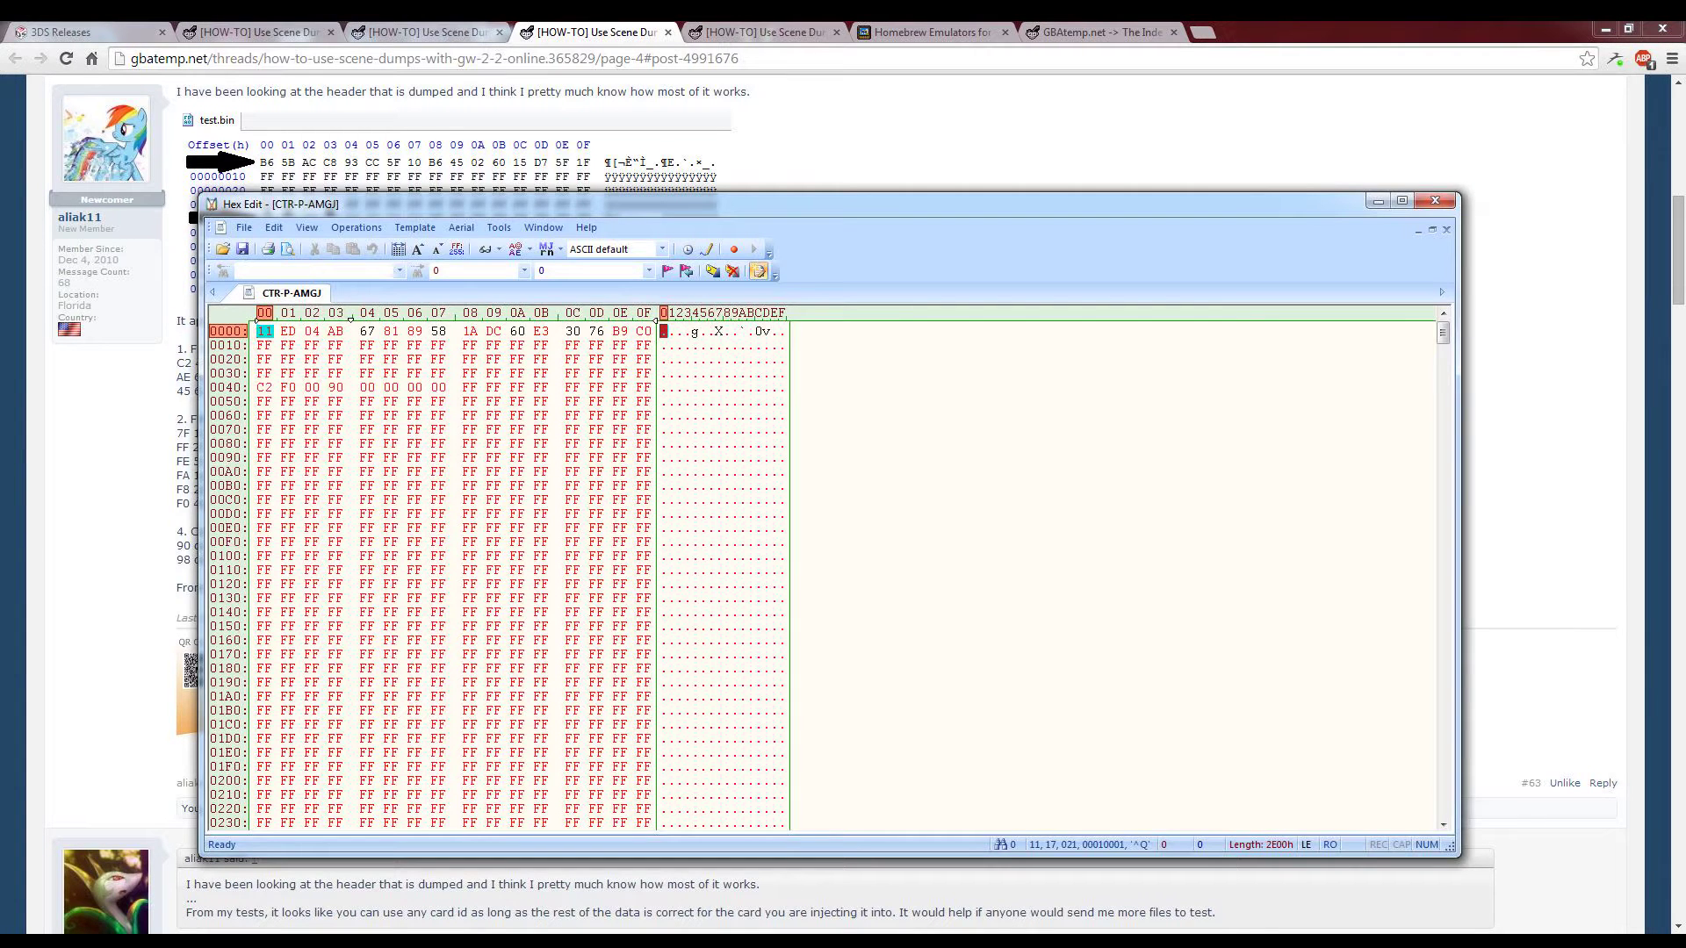
{"action": "left_click_drag", "start_coordinate": [501, 204], "coordinate": [814, 173]}
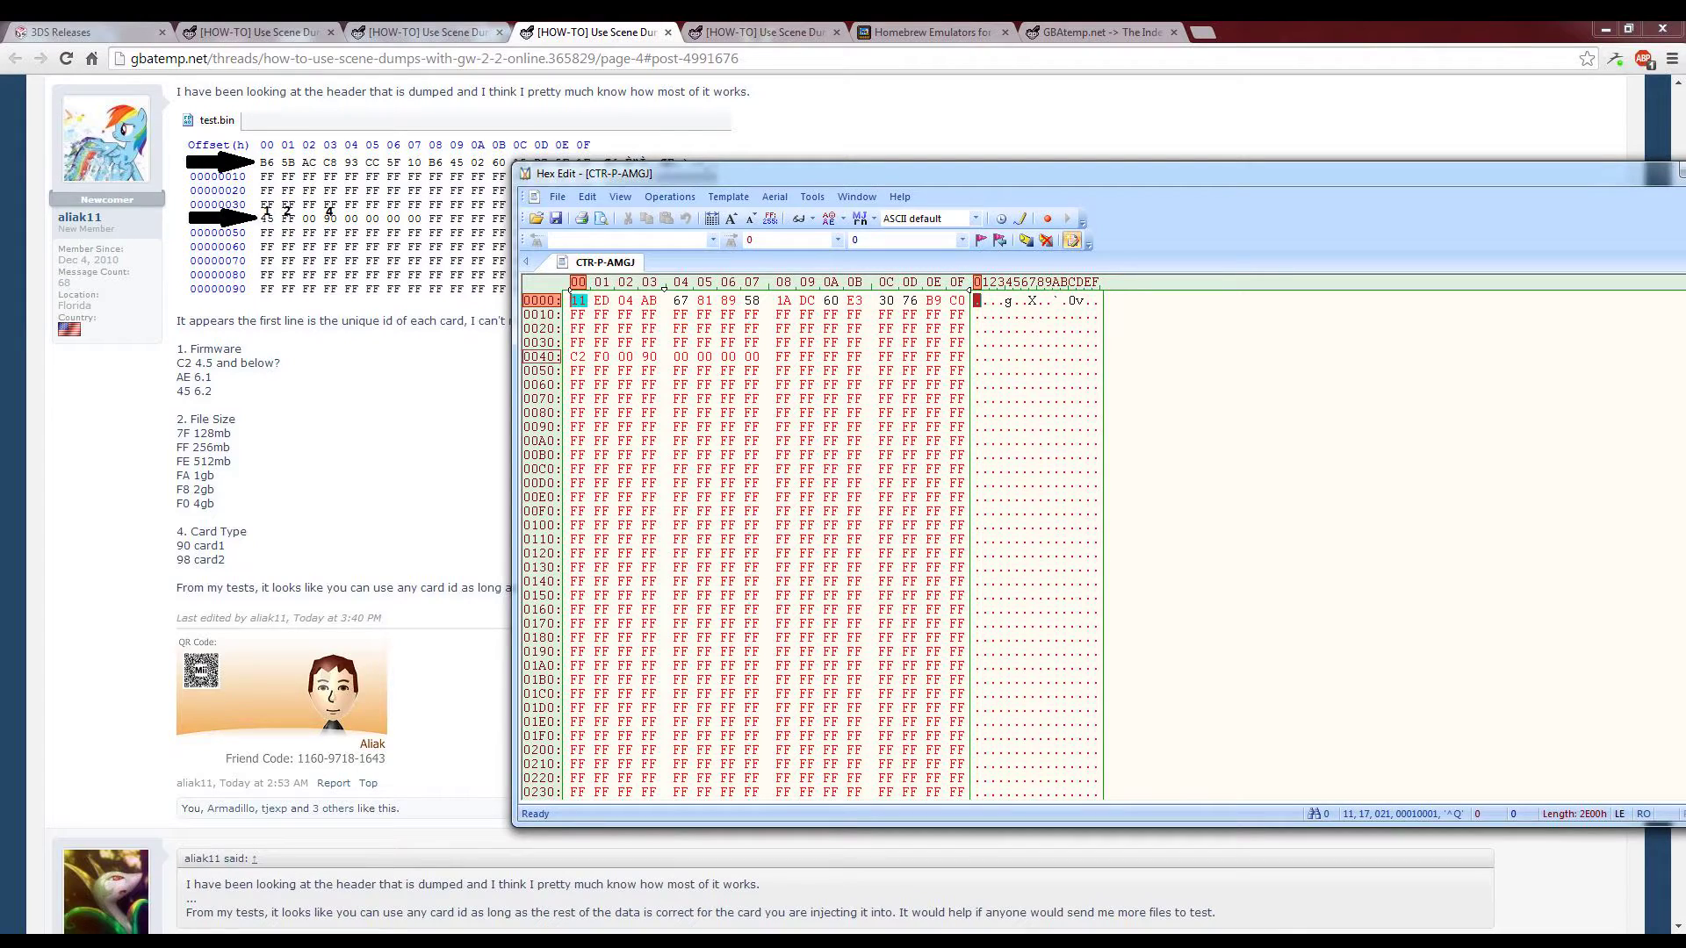
{"action": "left_click", "coordinate": [572, 356]}
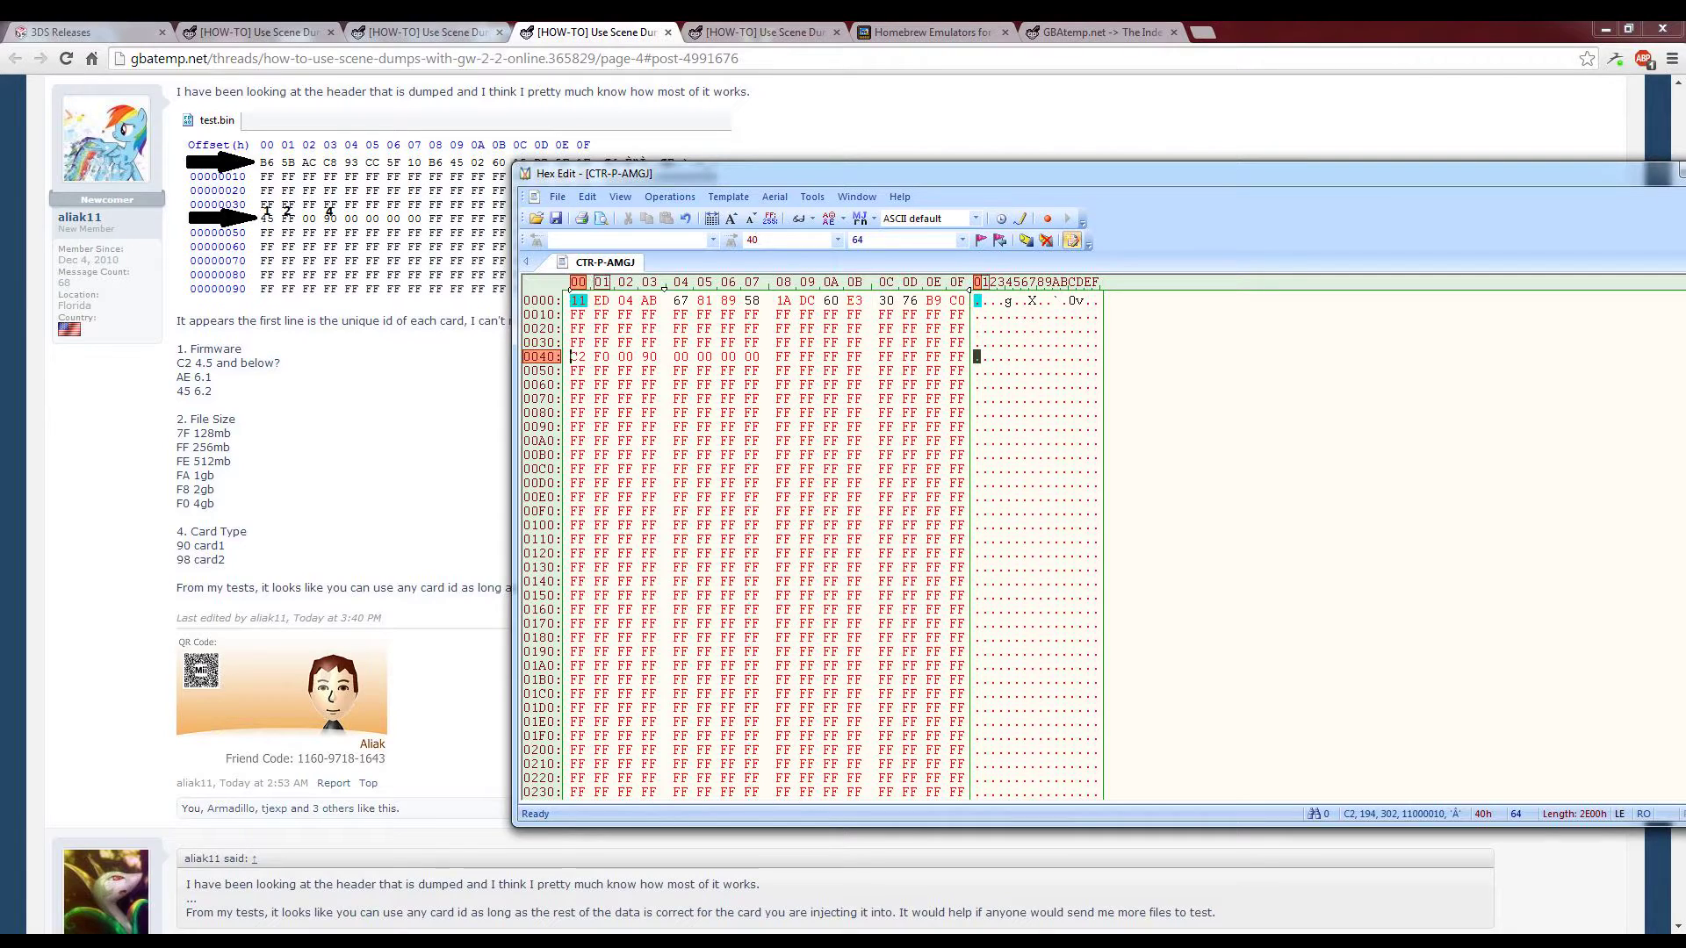
Check the Pokemon Y ROM's file size on Removable Disk (E:) and return to the hex view beside the header explanation.
{"action": "key", "text": "alt+Tab"}
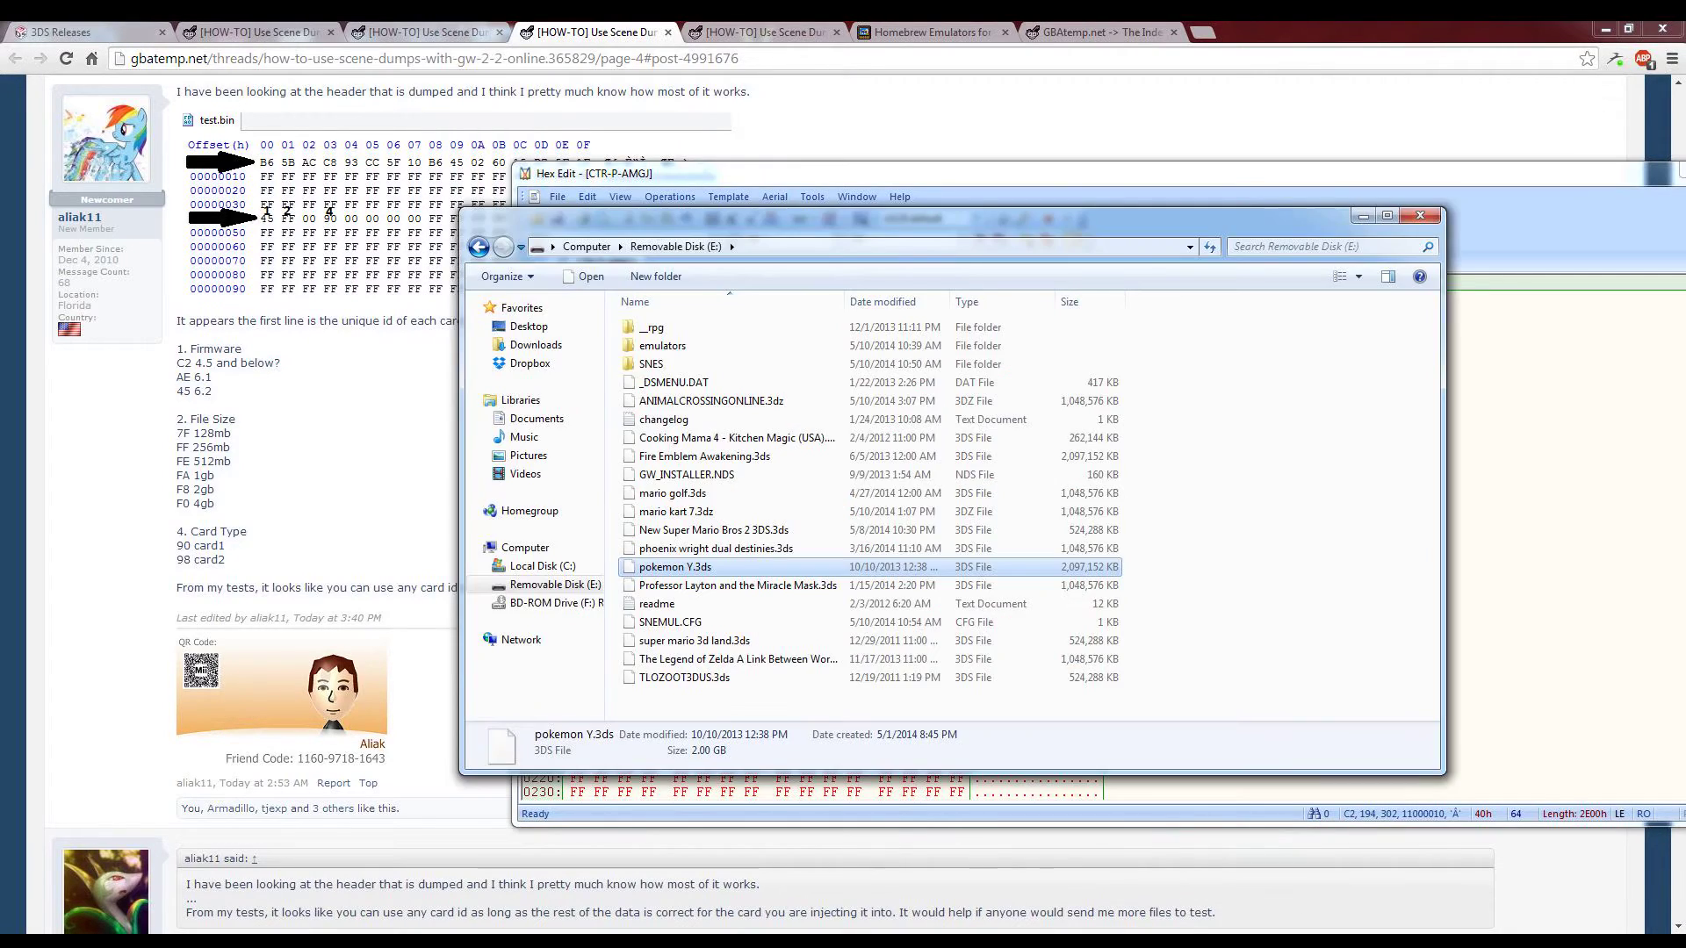
{"action": "key", "text": "alt+Tab"}
{"action": "key", "text": "alt+Tab"}
{"action": "key", "text": "alt+Tab"}
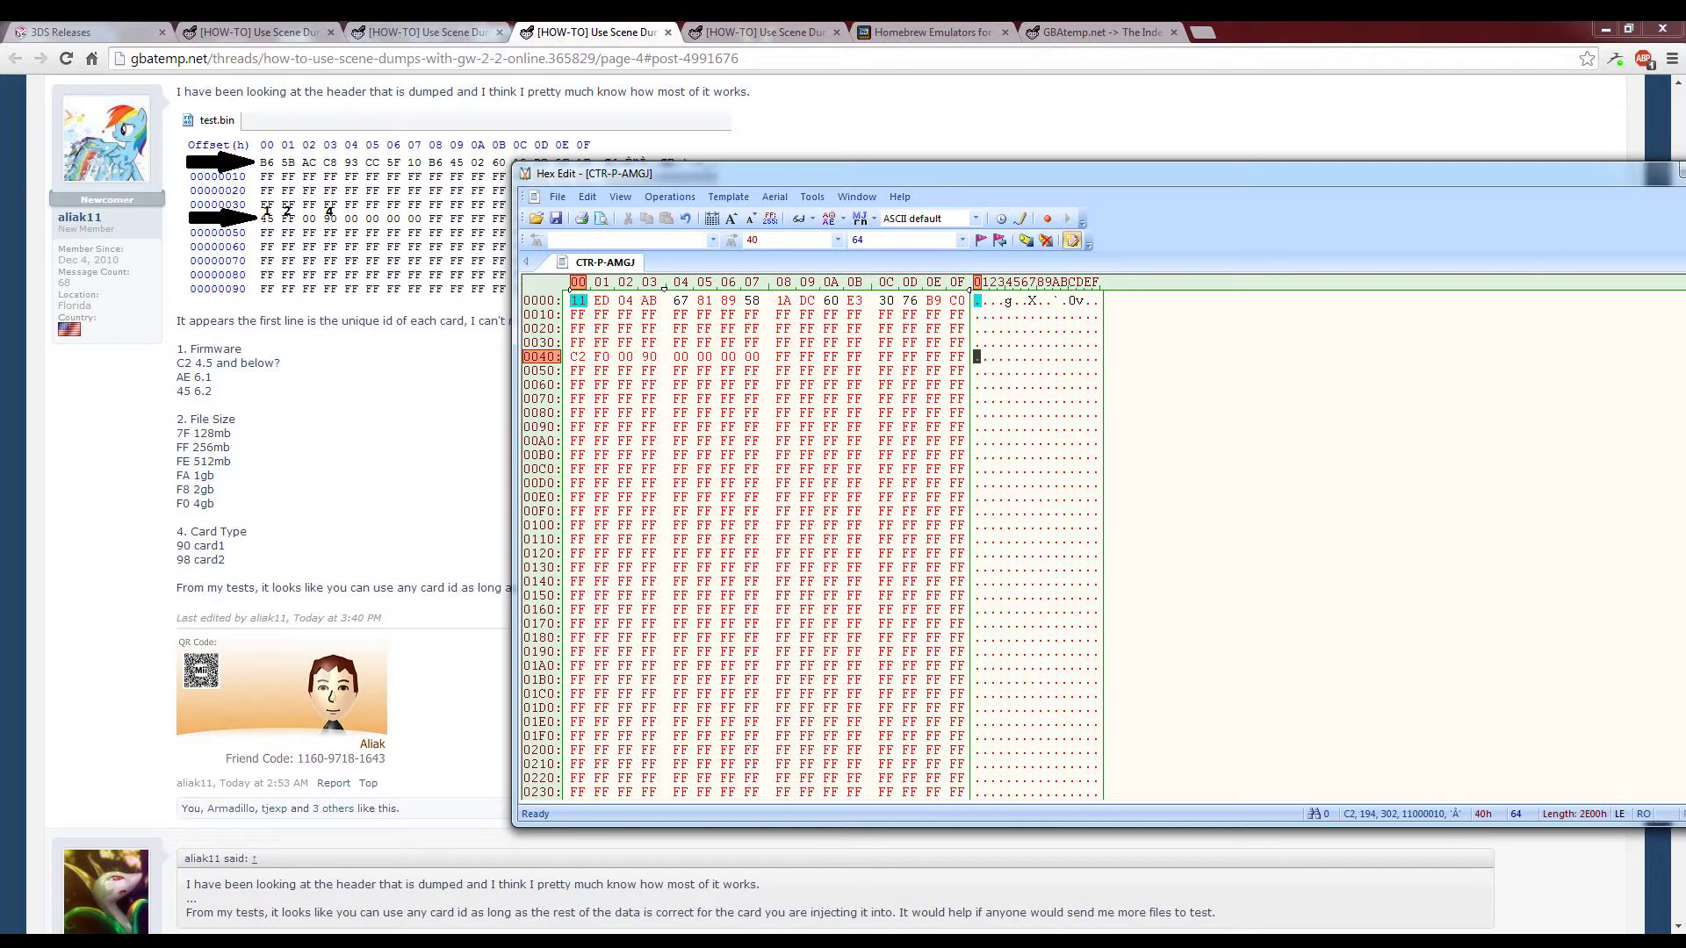
{"action": "left_click_drag", "start_coordinate": [1097, 173], "coordinate": [1166, 171]}
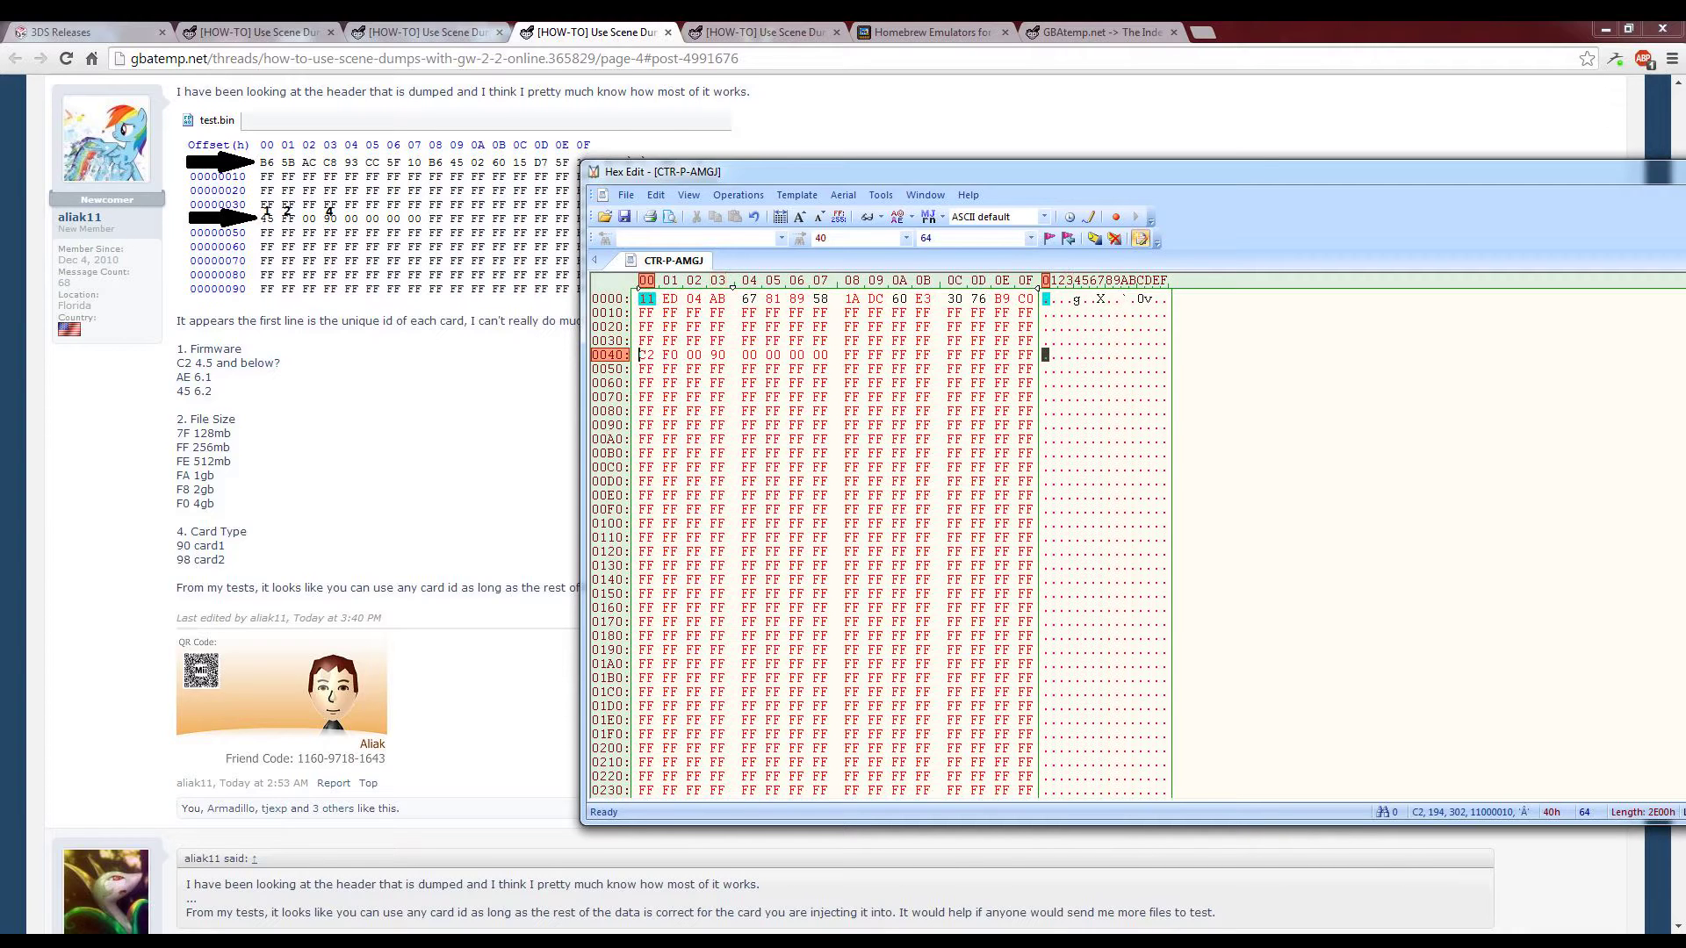
Check the list of shared headers in the how-to thread, then return to the header explanation post and the hex view.
{"action": "left_click", "coordinate": [426, 32]}
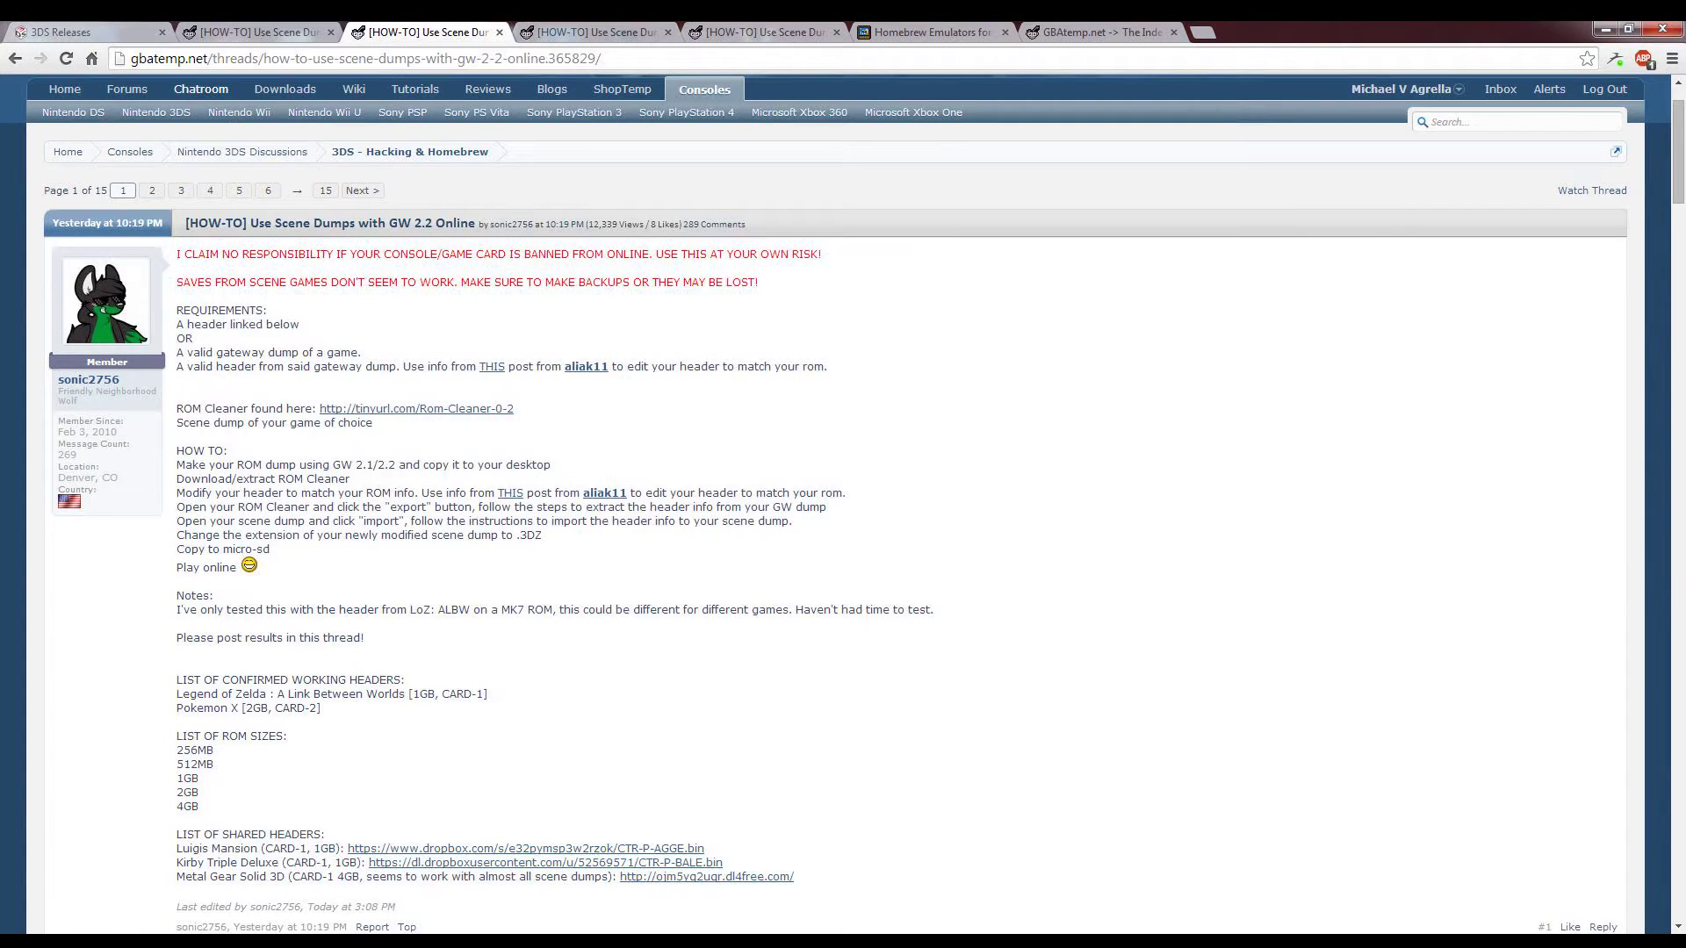
{"action": "scroll", "coordinate": [843, 501], "scroll_direction": "down", "scroll_amount": 1}
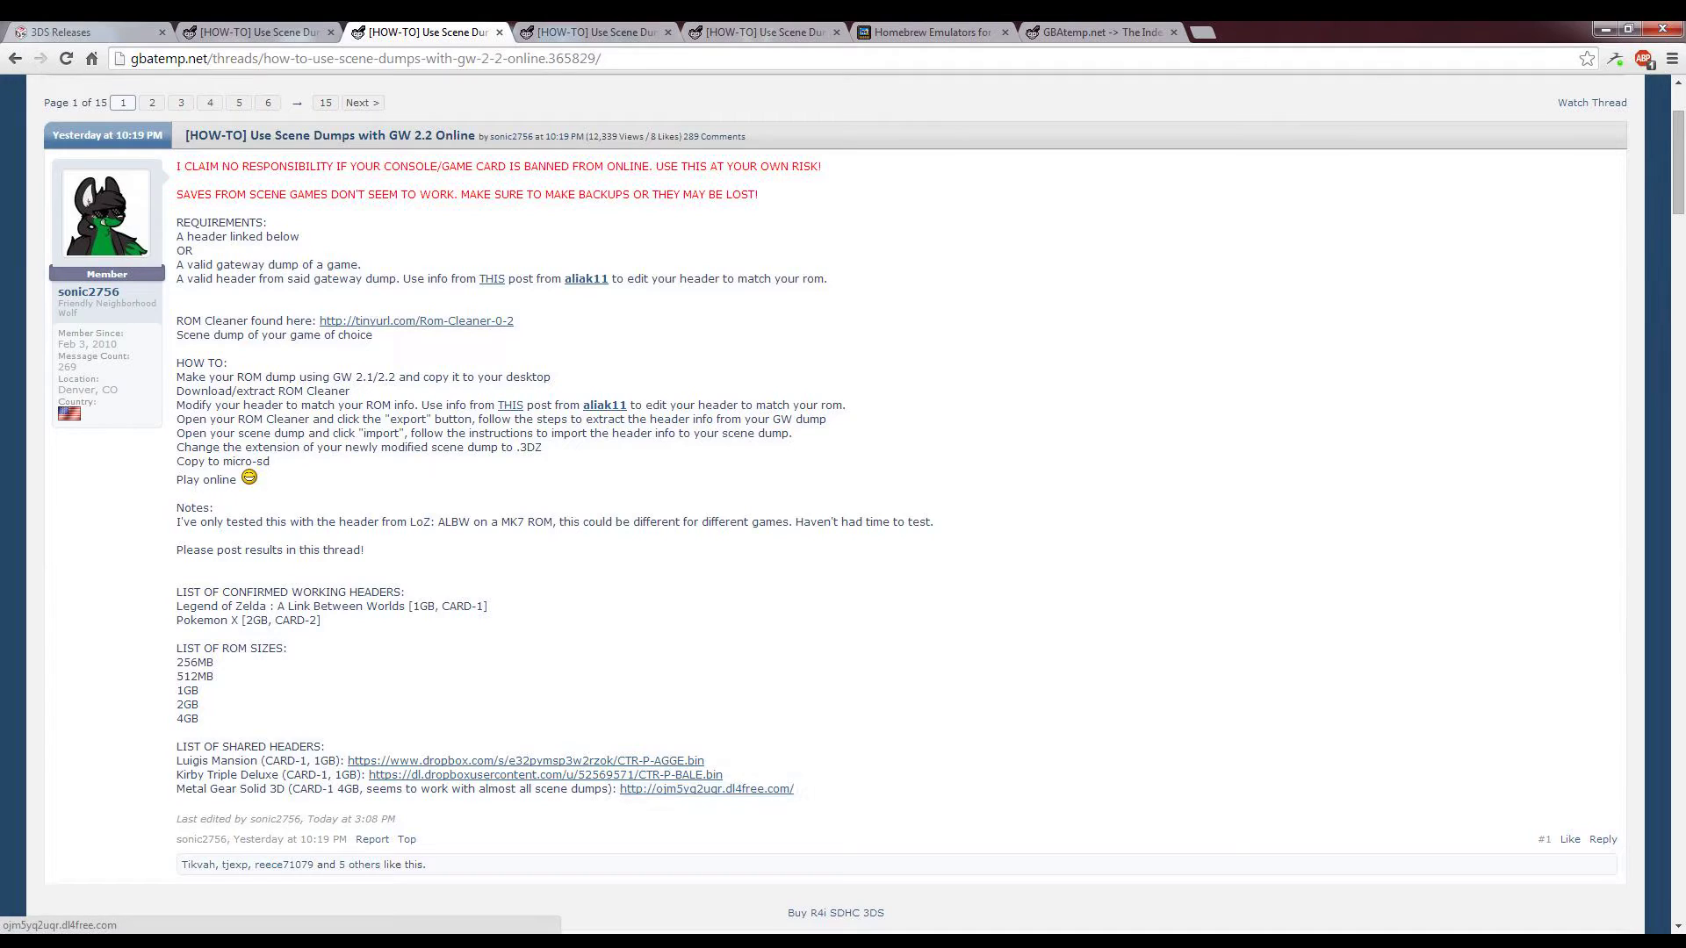
{"action": "key", "text": "alt+Tab"}
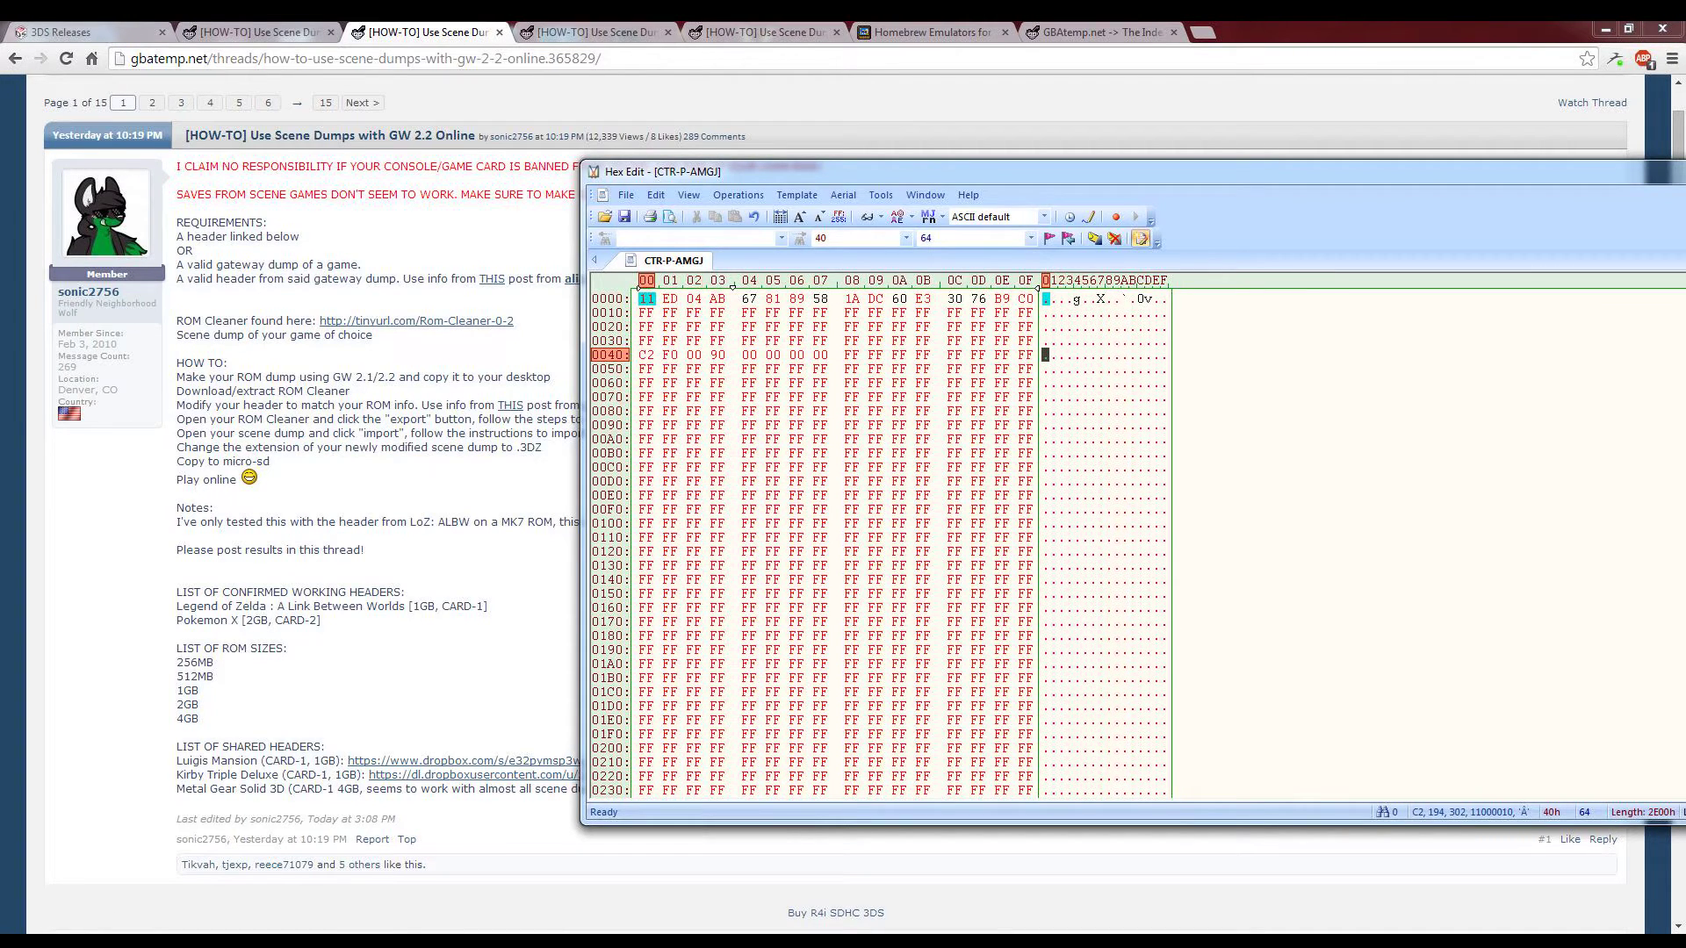
{"action": "left_click", "coordinate": [596, 32]}
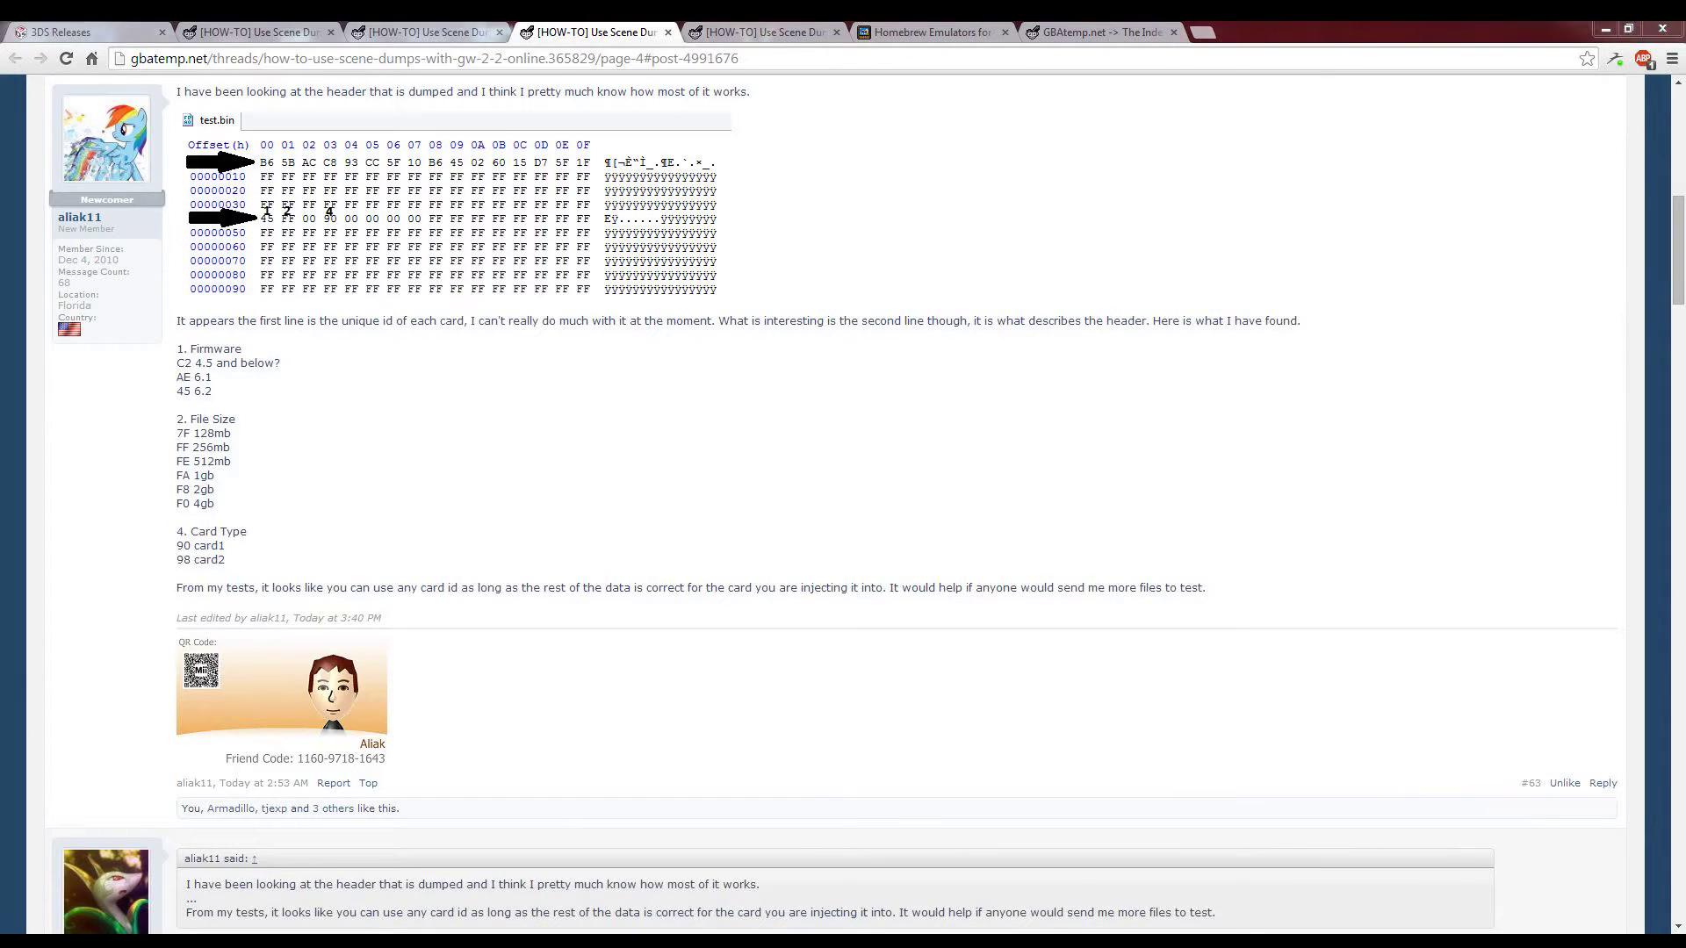
{"action": "key", "text": "alt+Tab"}
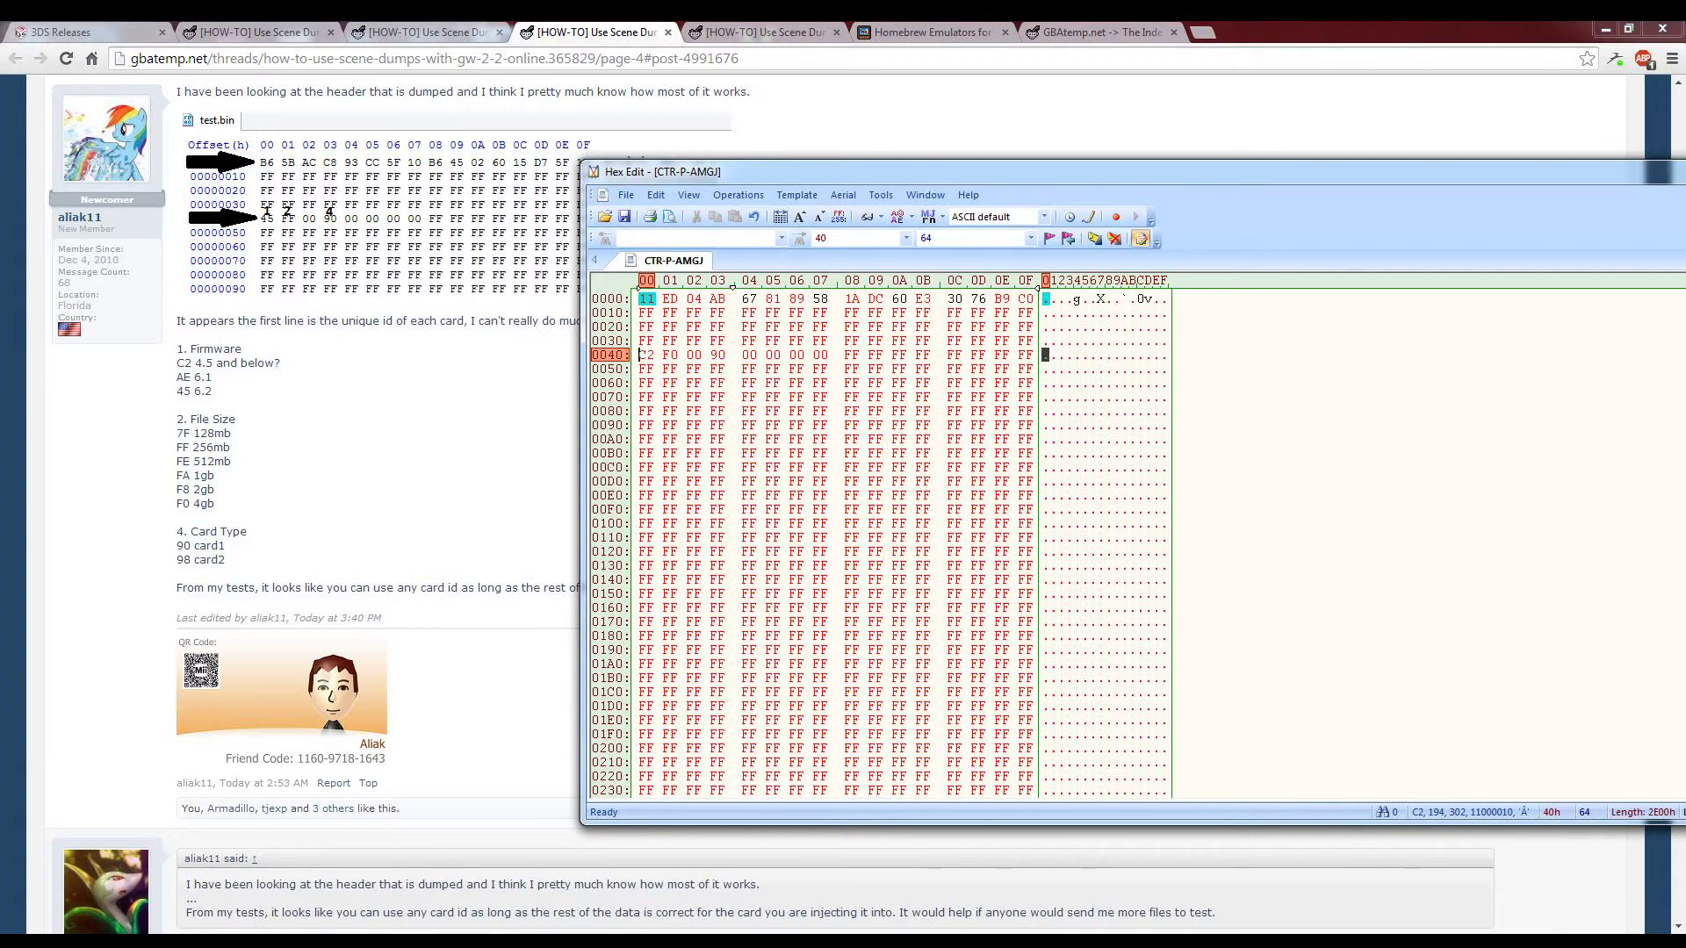
Turn off read-only mode for the header and set the file size byte at offset 41 to F8 (2gb).
{"action": "key", "text": "Right"}
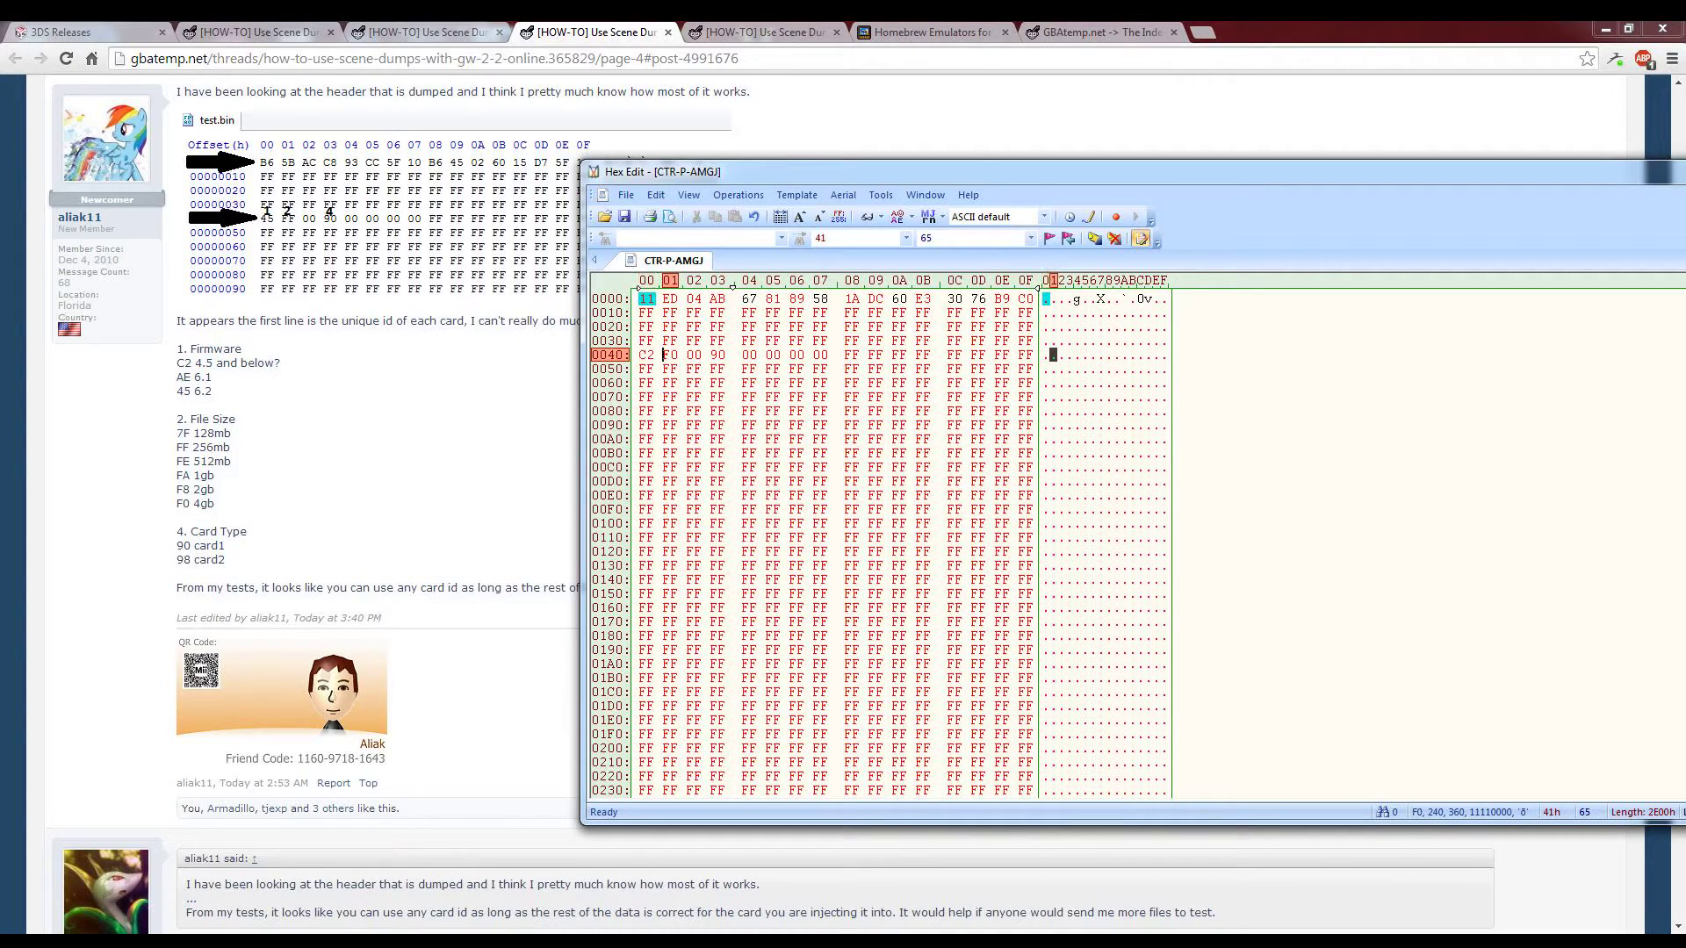
{"action": "double_click", "coordinate": [670, 355]}
{"action": "key", "text": "f"}
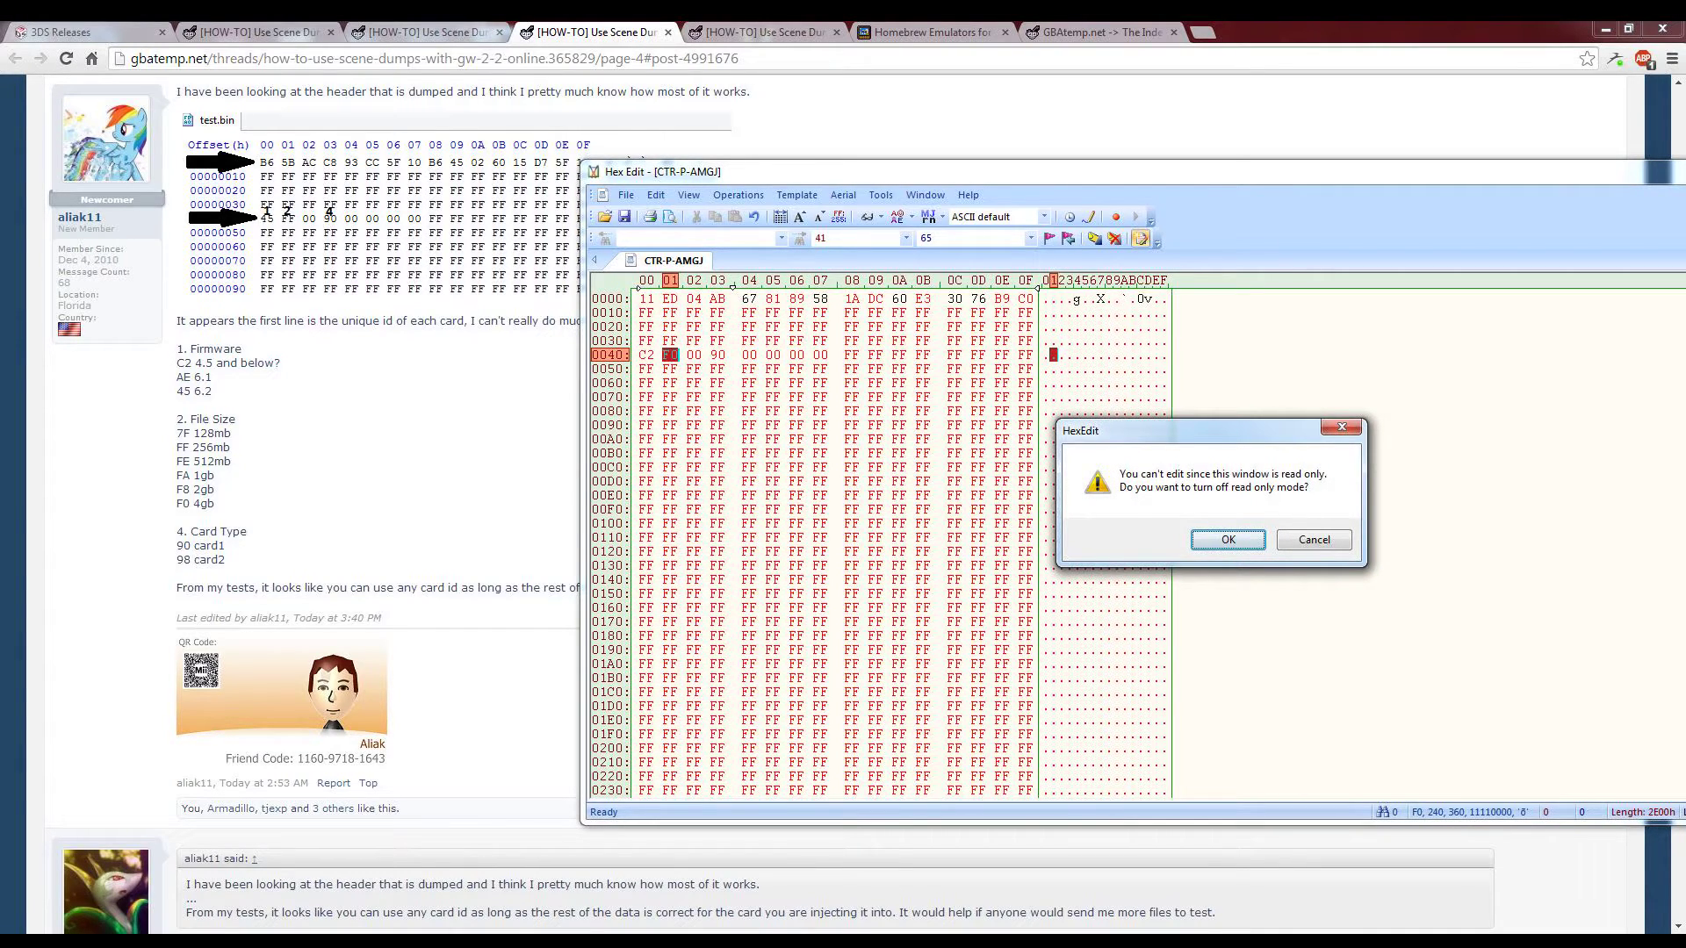
{"action": "left_click", "coordinate": [1226, 539]}
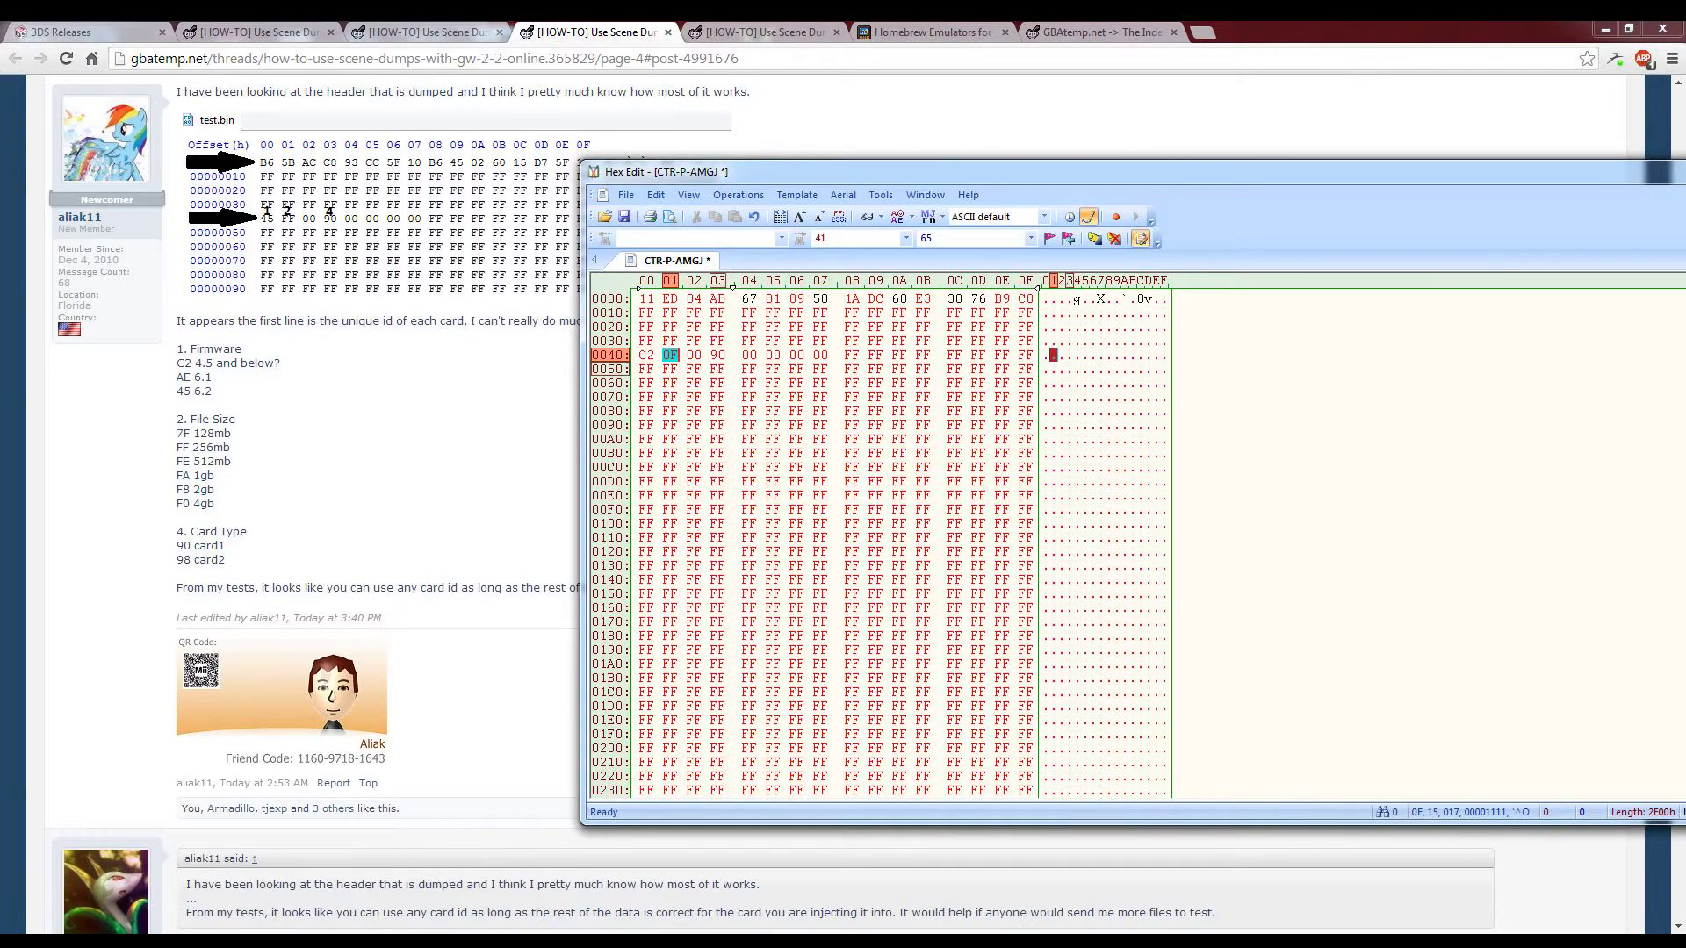
{"action": "type", "text": "08eb"}
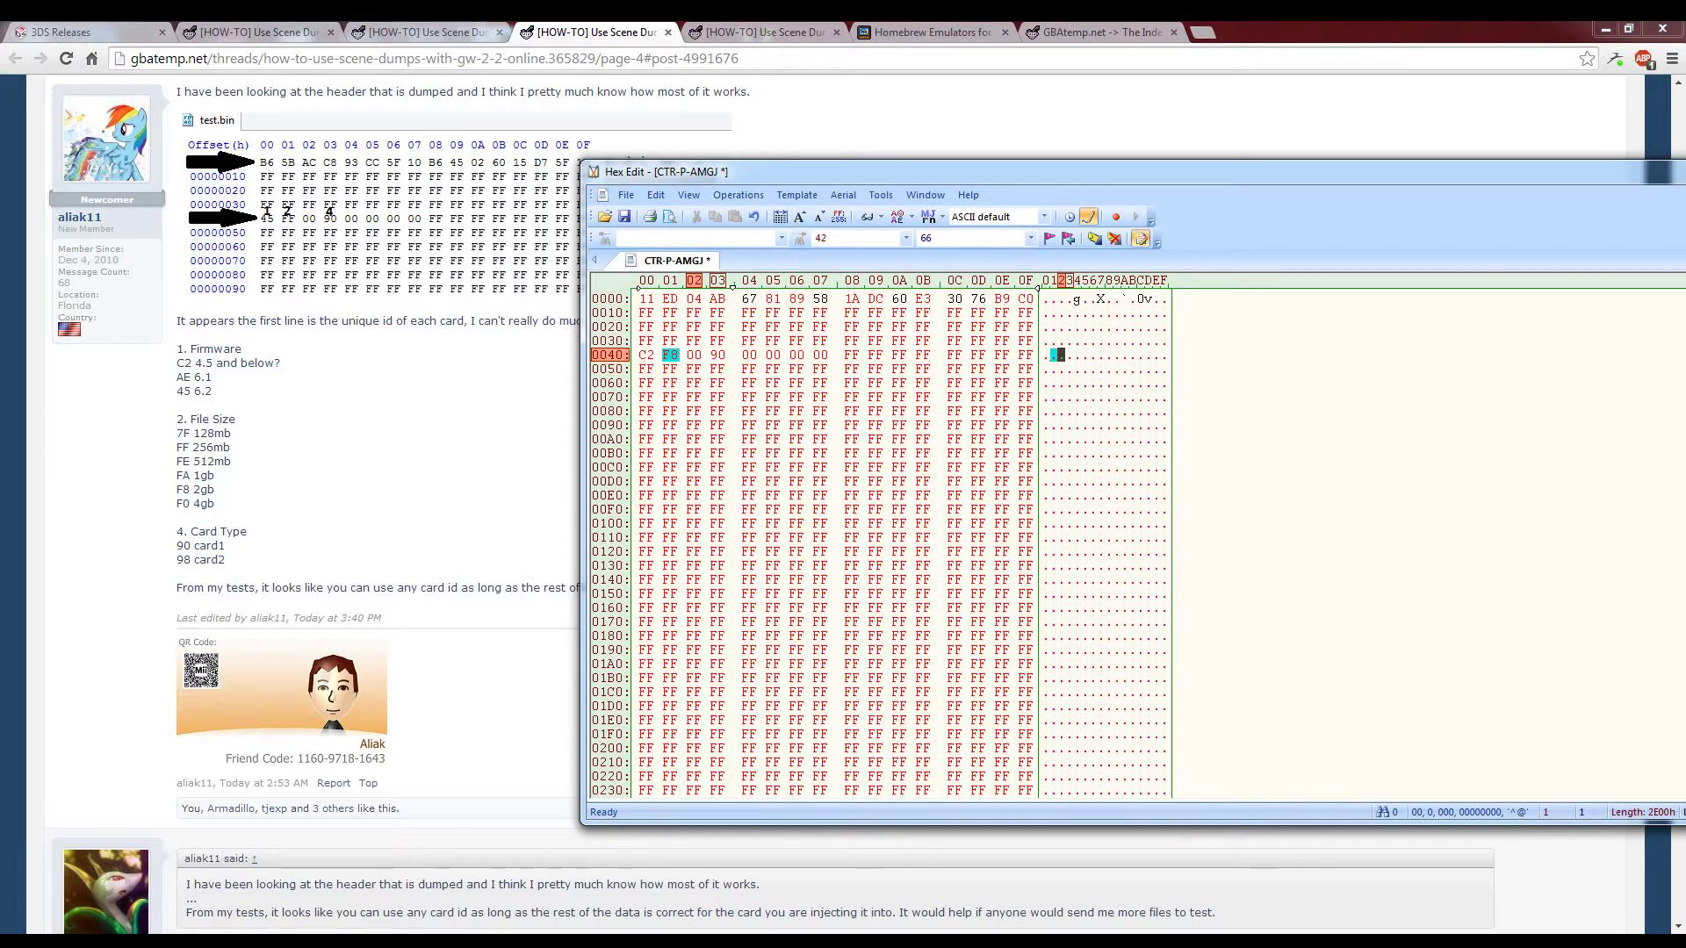
Set the card type byte at offset 43 to 98 (card2).
{"action": "left_click", "coordinate": [716, 354]}
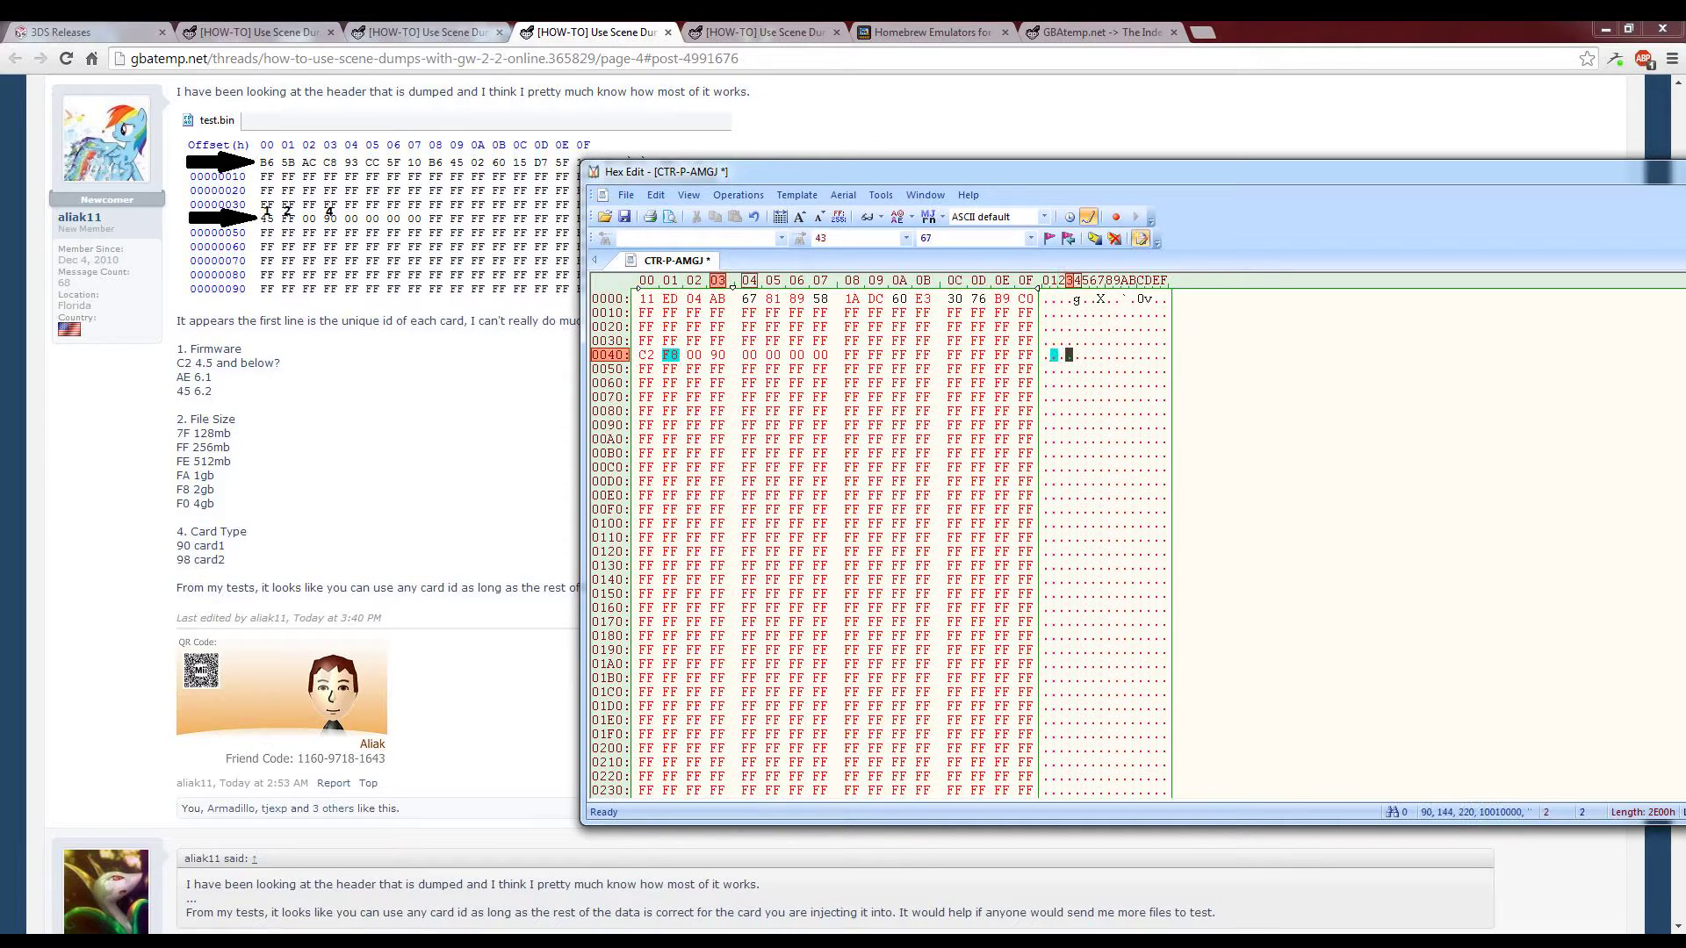
{"action": "left_click", "coordinate": [744, 355]}
{"action": "left_click", "coordinate": [711, 355]}
{"action": "double_click", "coordinate": [717, 355]}
{"action": "type", "text": "98"}
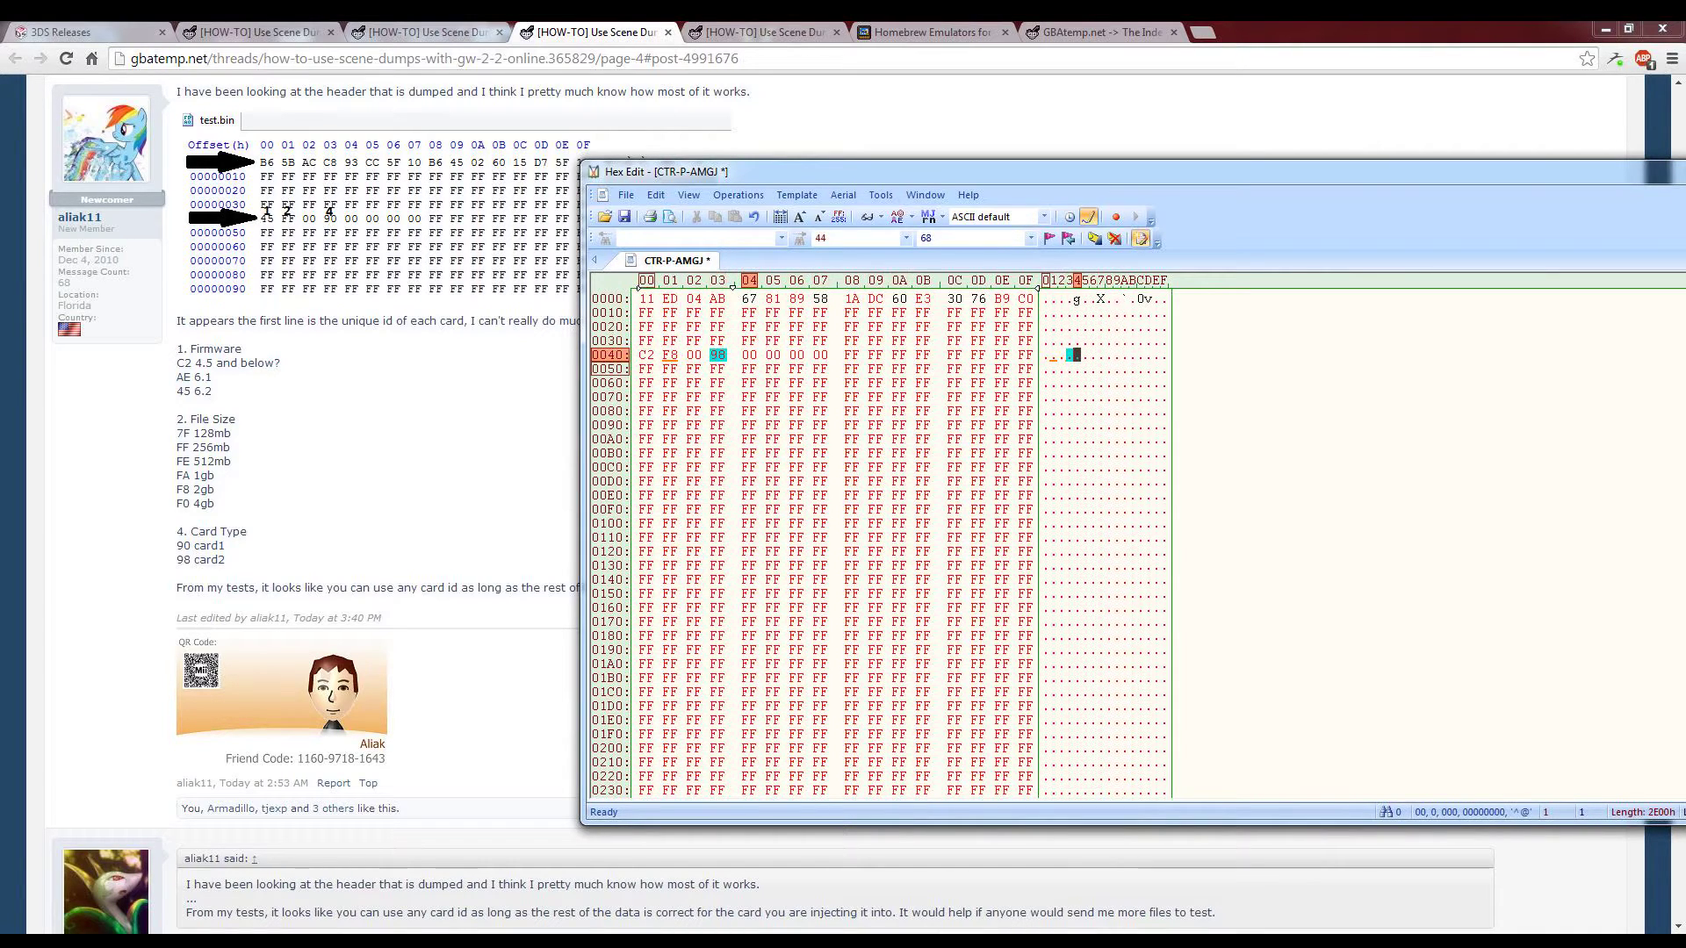
Set the firmware byte at offset 40 to 45 (6.2).
{"action": "left_click", "coordinate": [641, 355]}
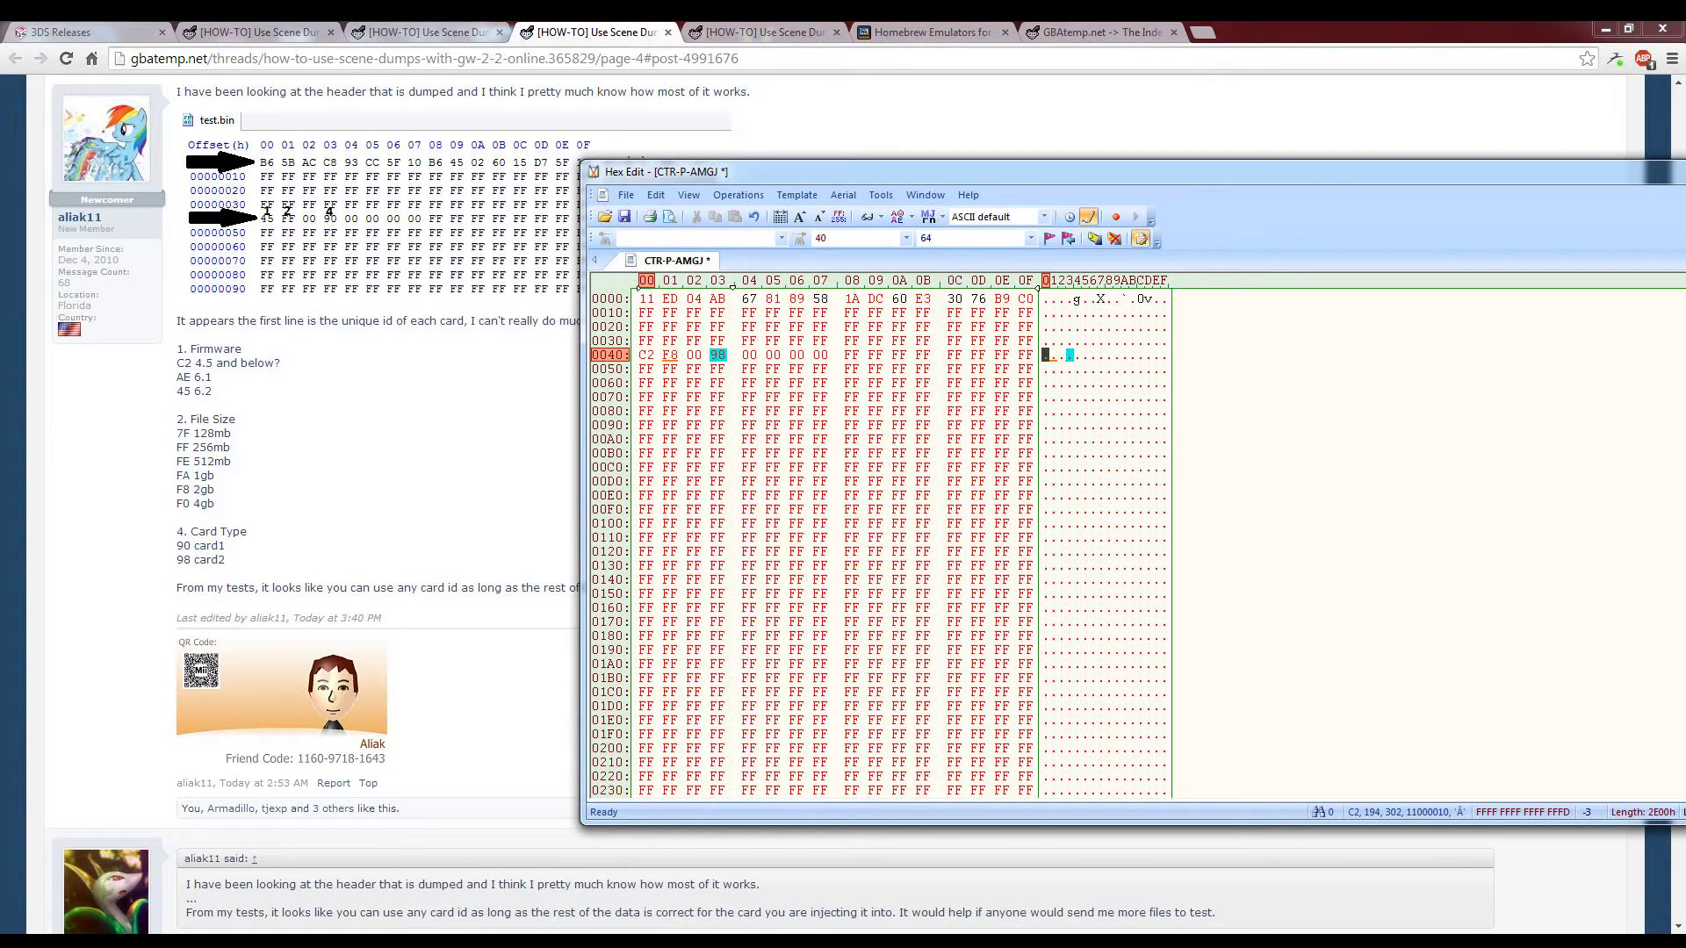
{"action": "double_click", "coordinate": [643, 355]}
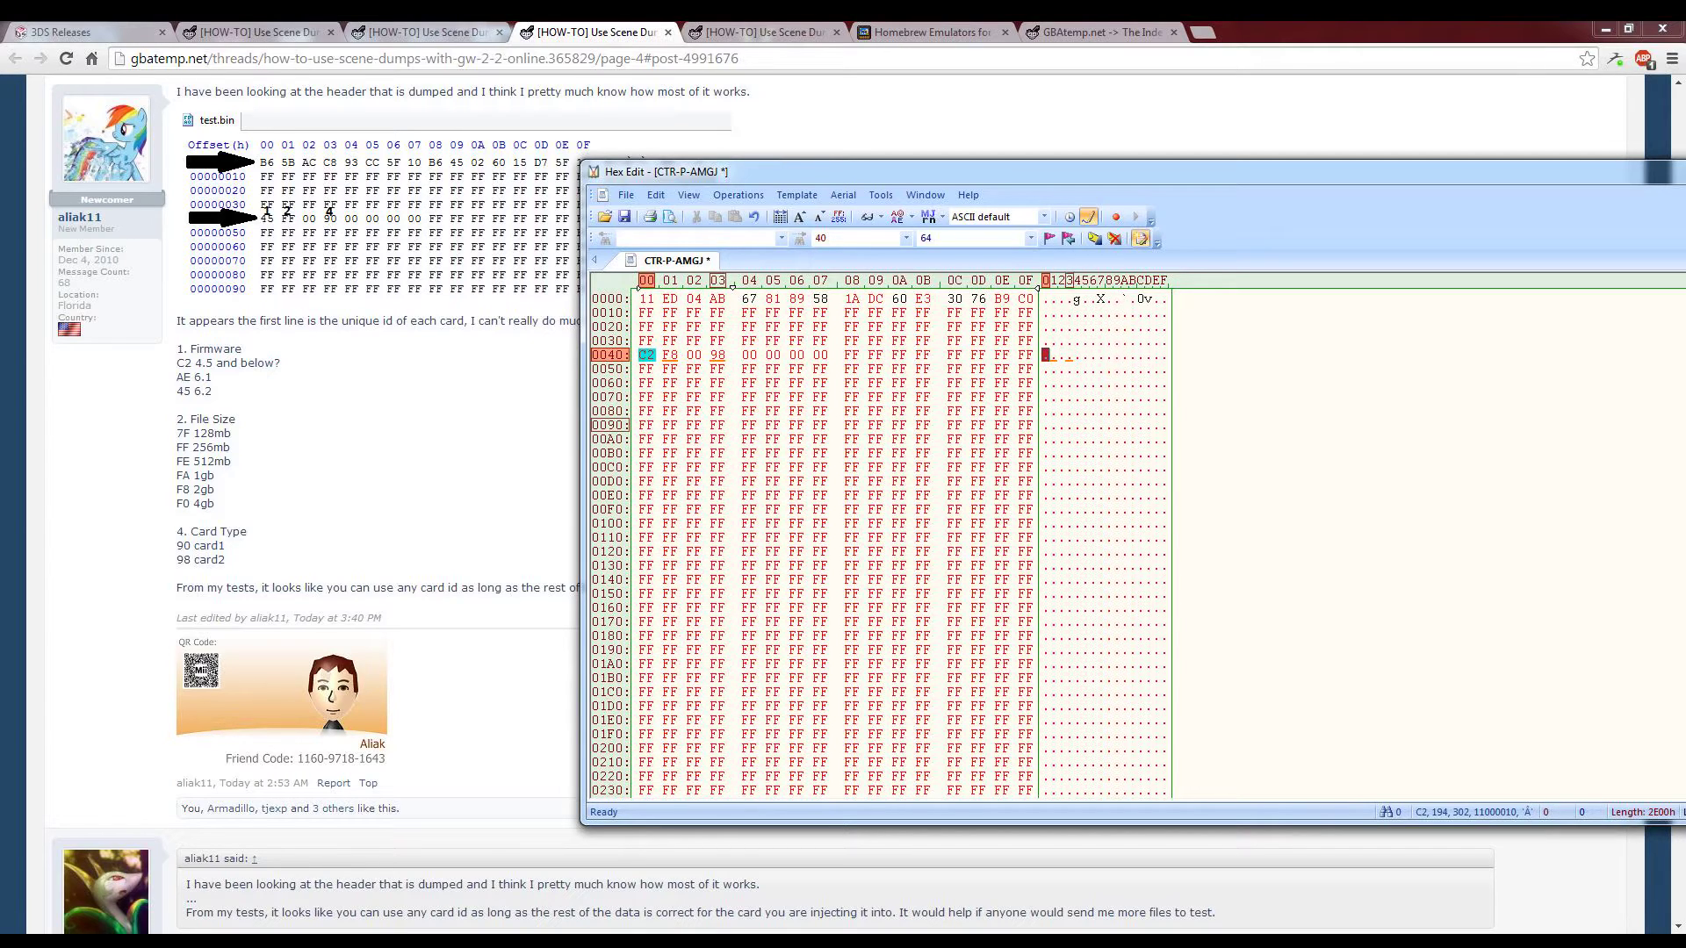
{"action": "type", "text": "45"}
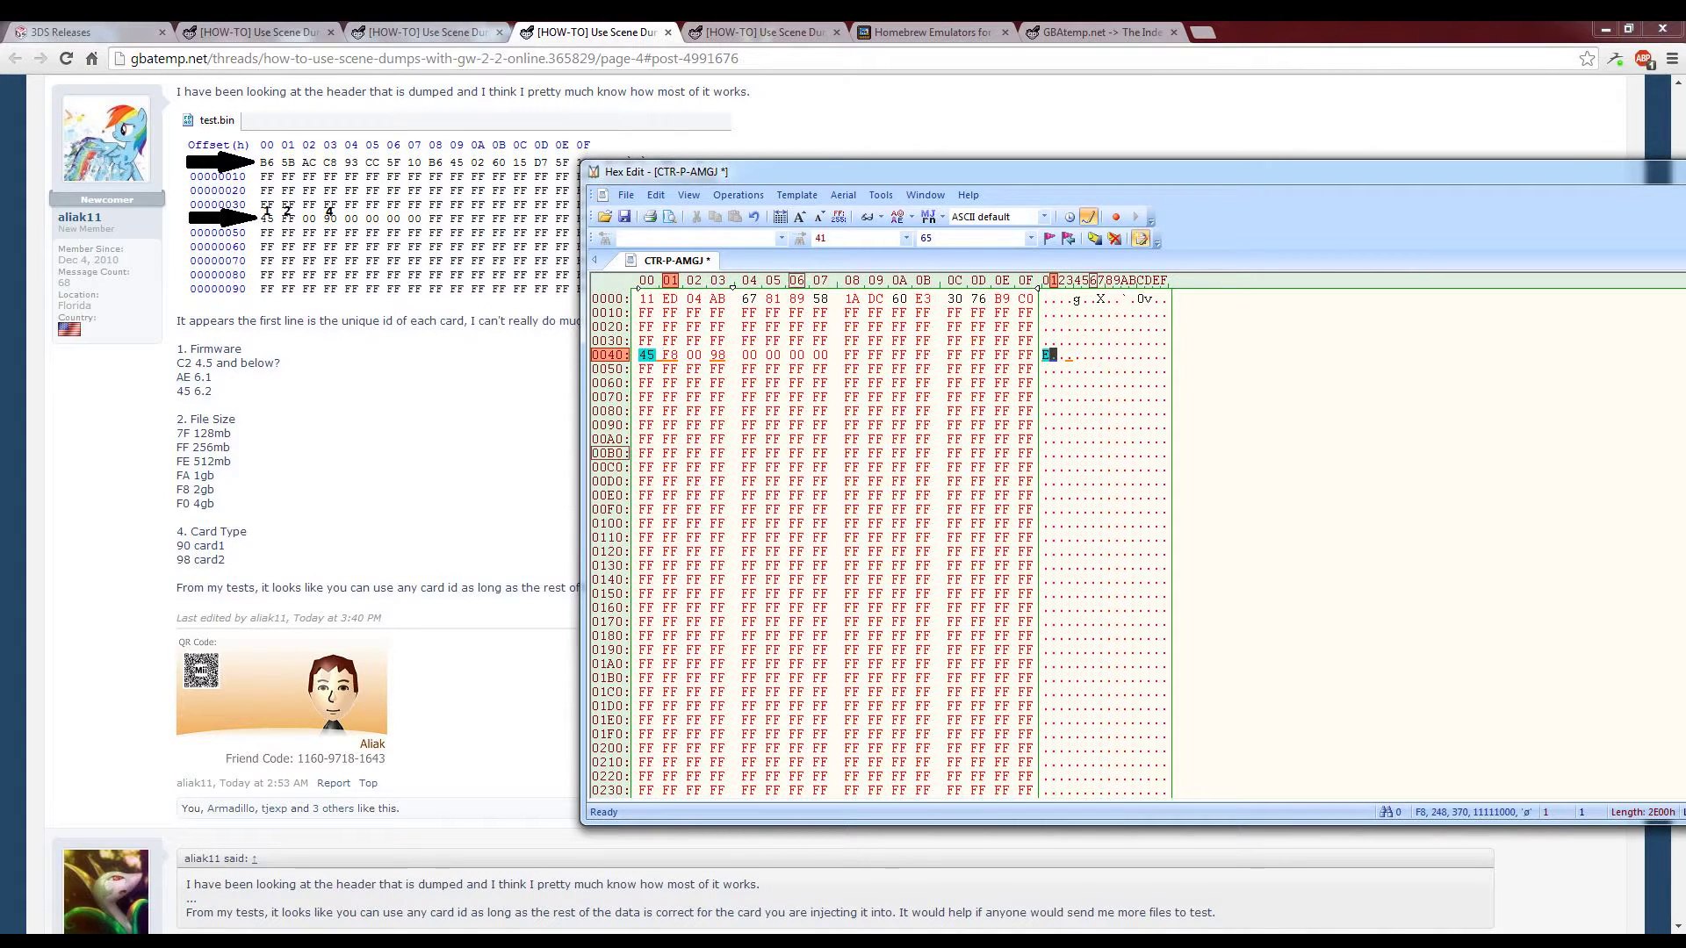
Save the edited header as "Pokemon X header" in the METAL GEAR SOLID 3d folder.
{"action": "left_click", "coordinate": [625, 195]}
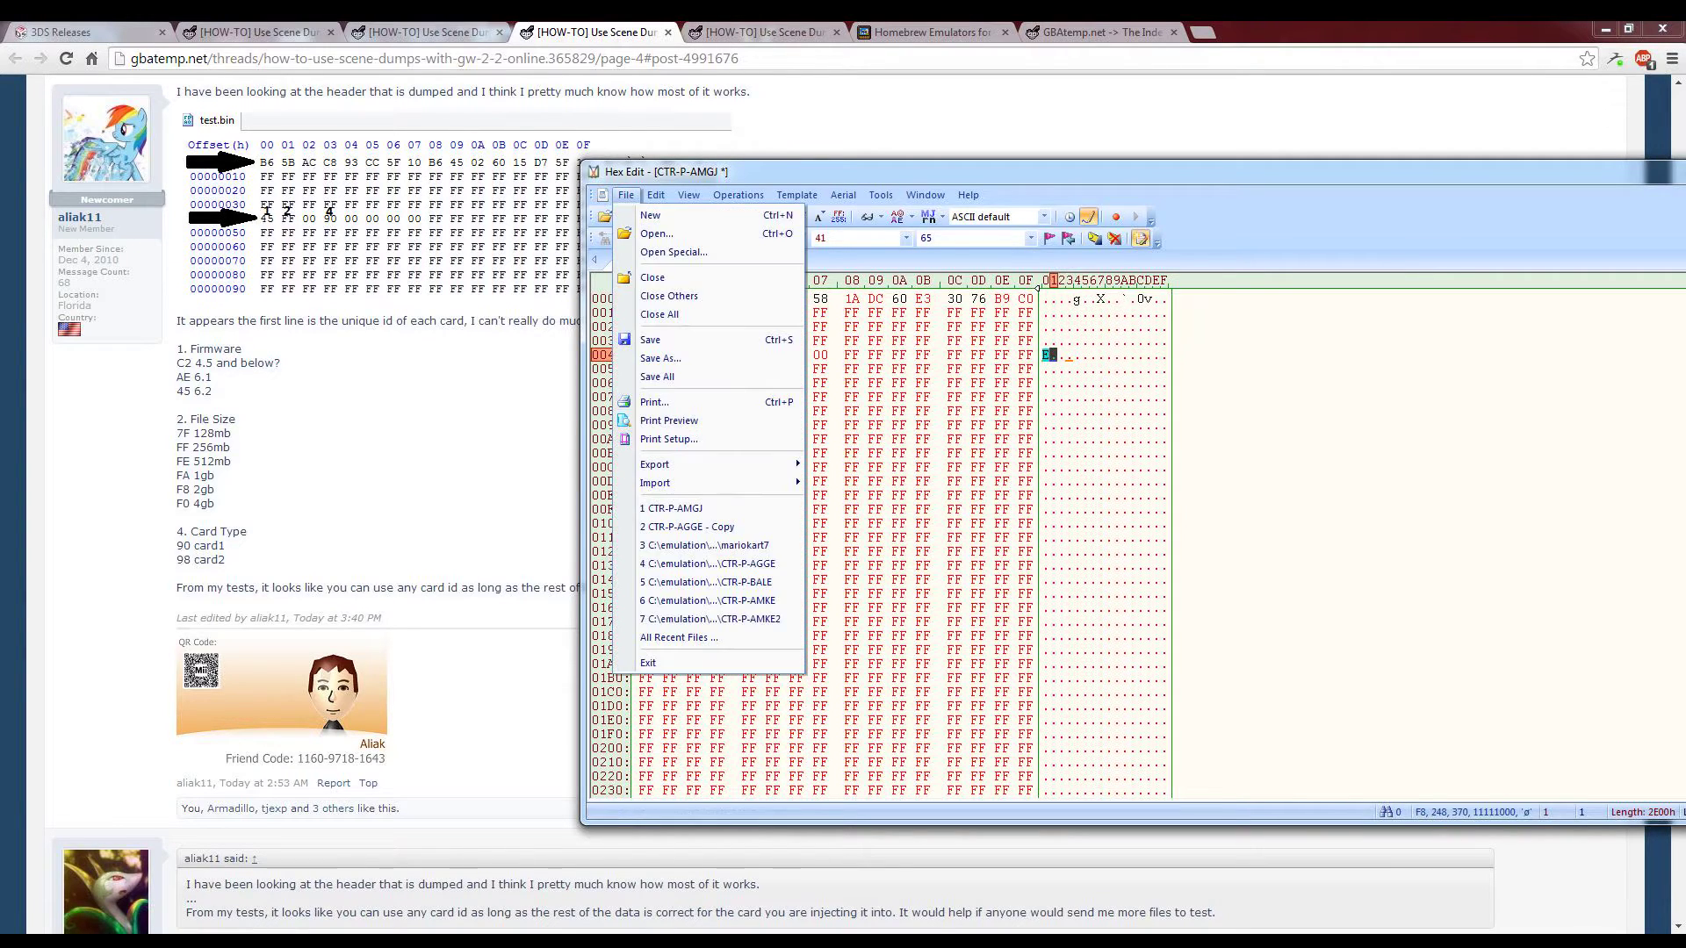
{"action": "key", "text": "Escape"}
{"action": "left_click", "coordinate": [626, 195]}
{"action": "left_click", "coordinate": [649, 339]}
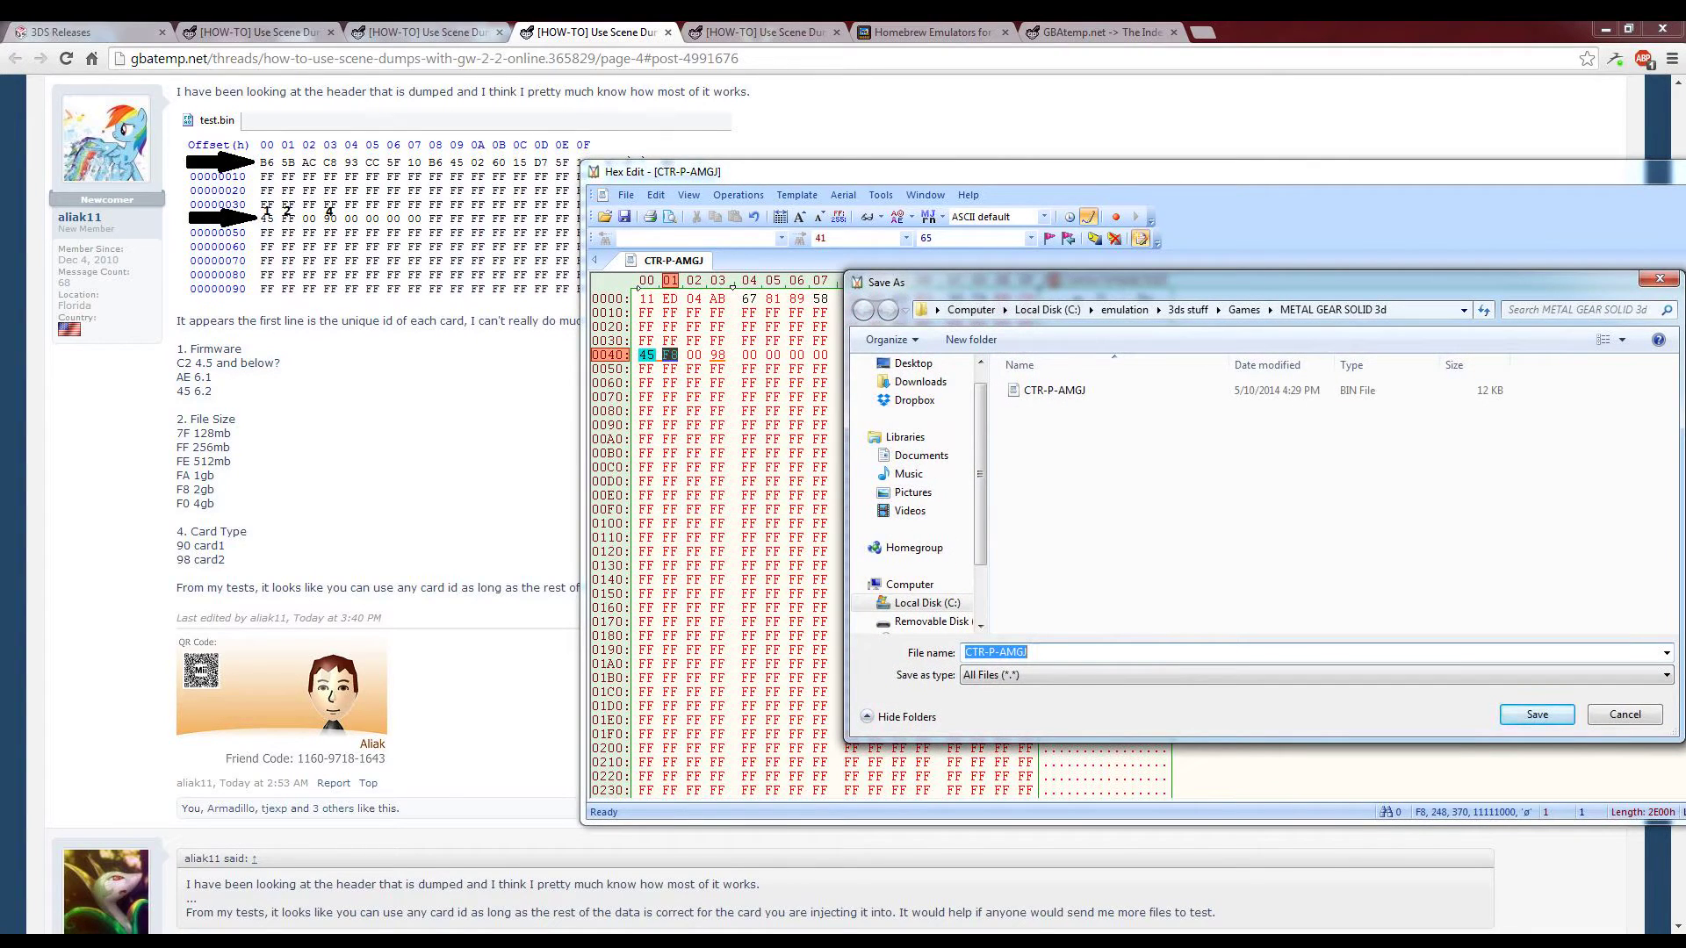
{"action": "type", "text": "Pokemon X Bi"}
{"action": "key", "text": "BackSpace"}
{"action": "key", "text": "BackSpace"}
{"action": "key", "text": "BackSpace"}
{"action": "type", "text": "JH"}
{"action": "key", "text": "BackSpace"}
{"action": "key", "text": "BackSpace"}
{"action": "type", "text": "header"}
{"action": "key", "text": "Return"}
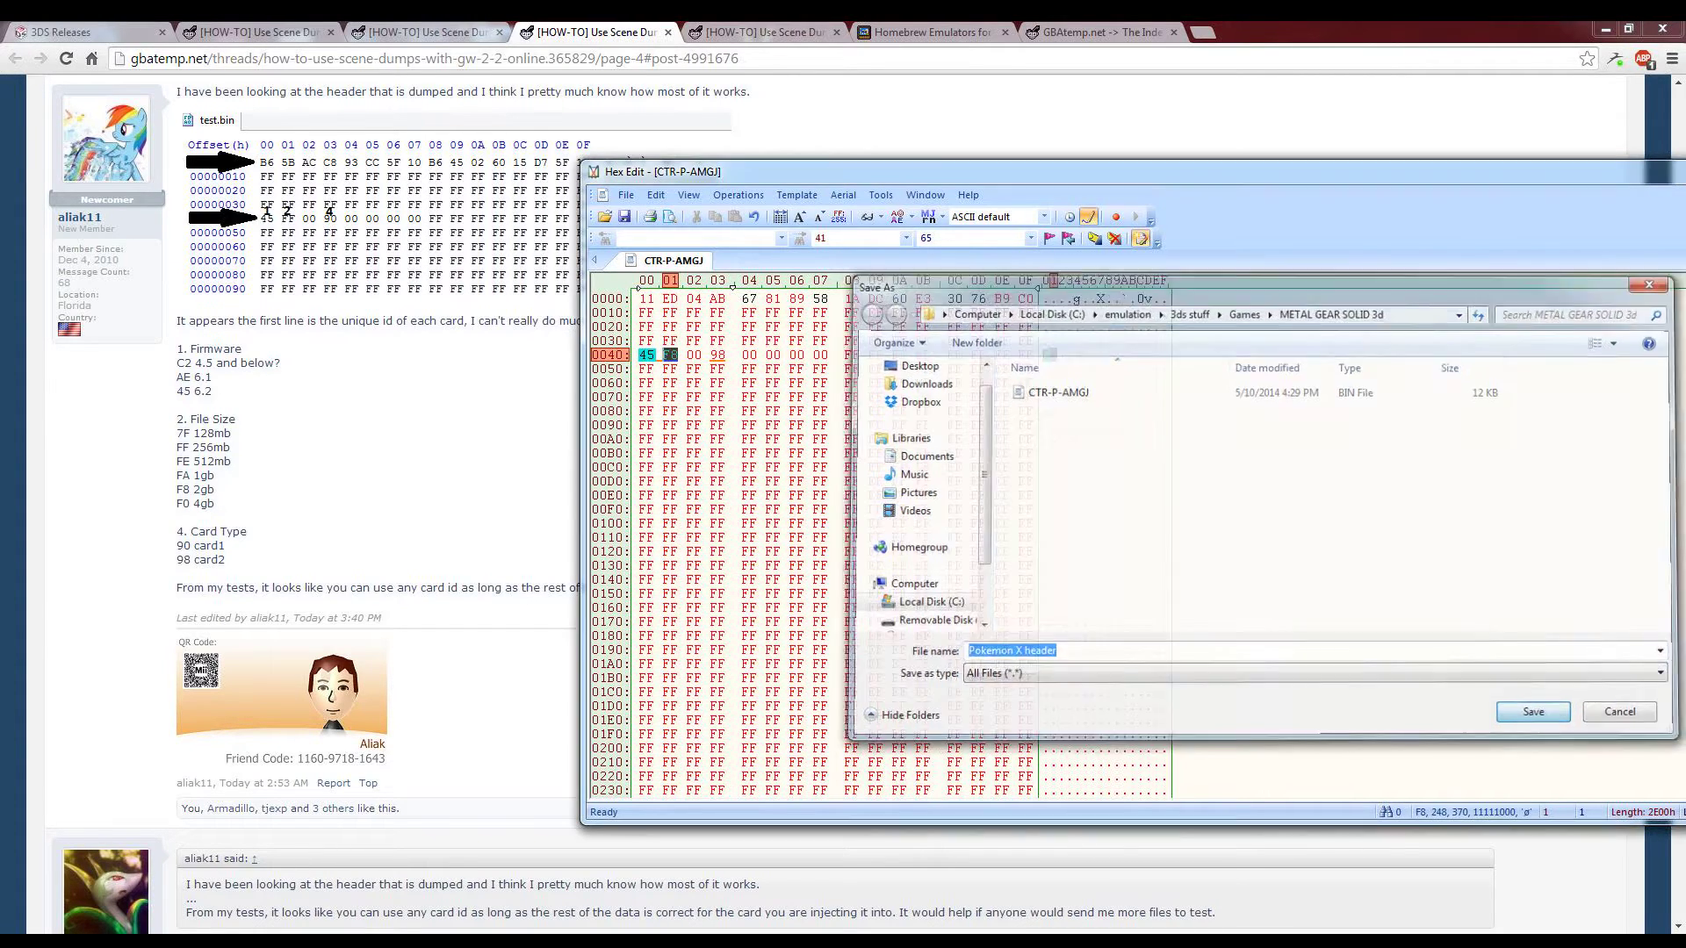
Switch to Gateway ROM Patcher and load Pokemon X.3ds from the Pokemon X folder.
{"action": "key", "text": "alt+Tab"}
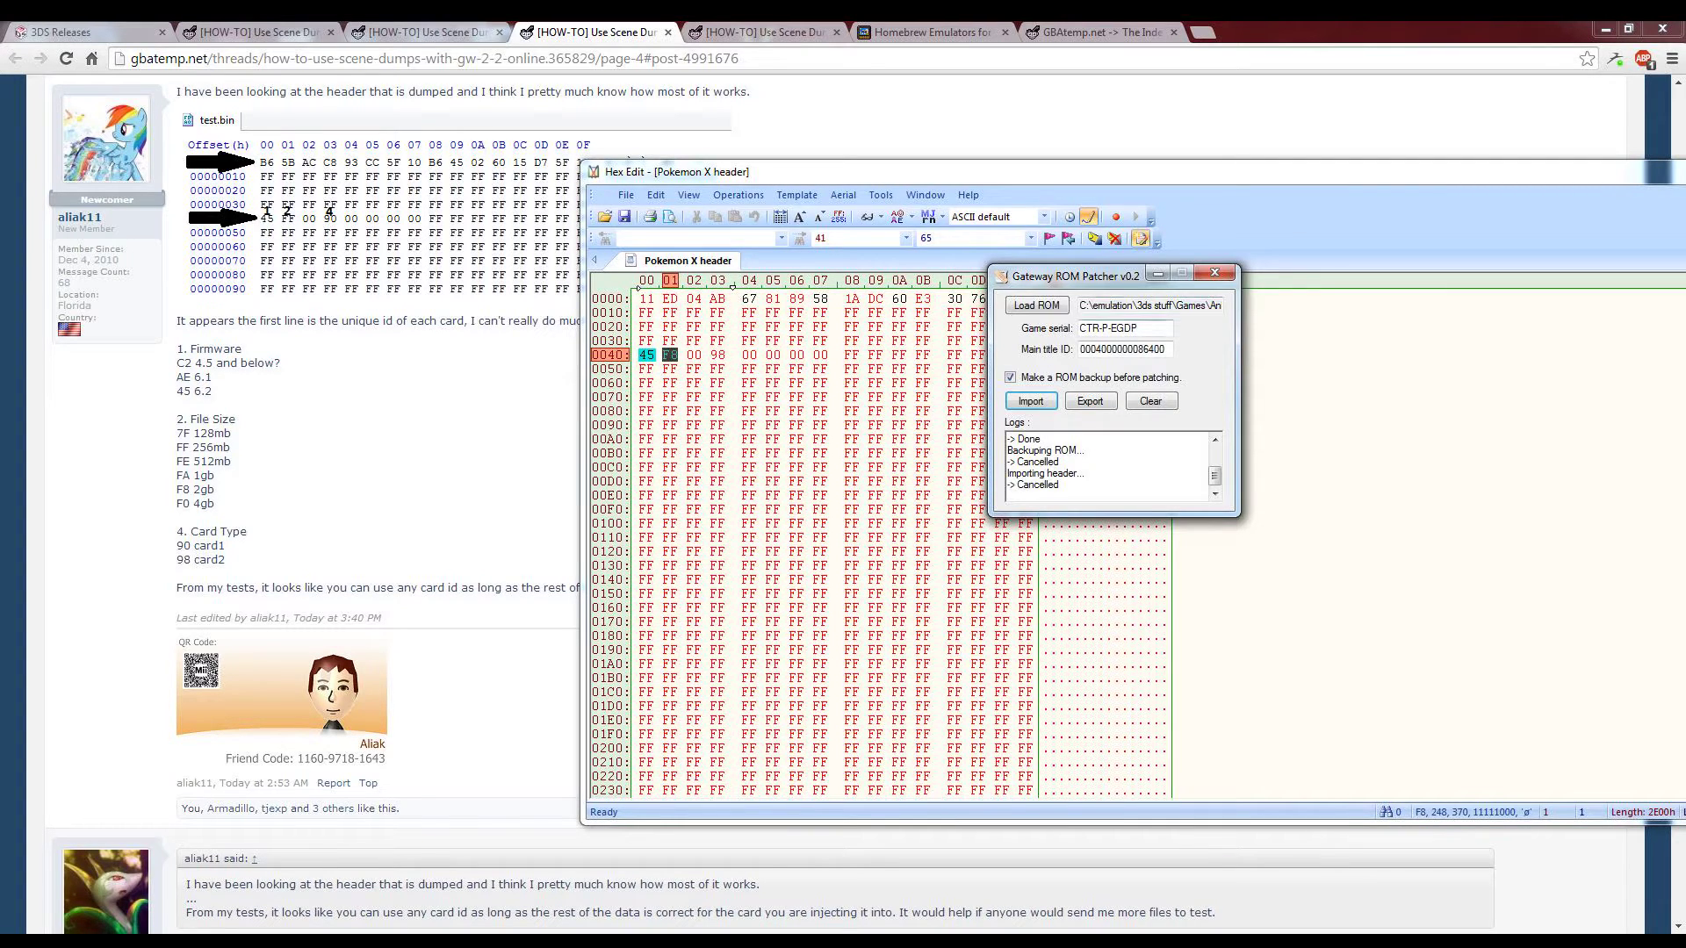
{"action": "left_click_drag", "start_coordinate": [1076, 276], "coordinate": [953, 275]}
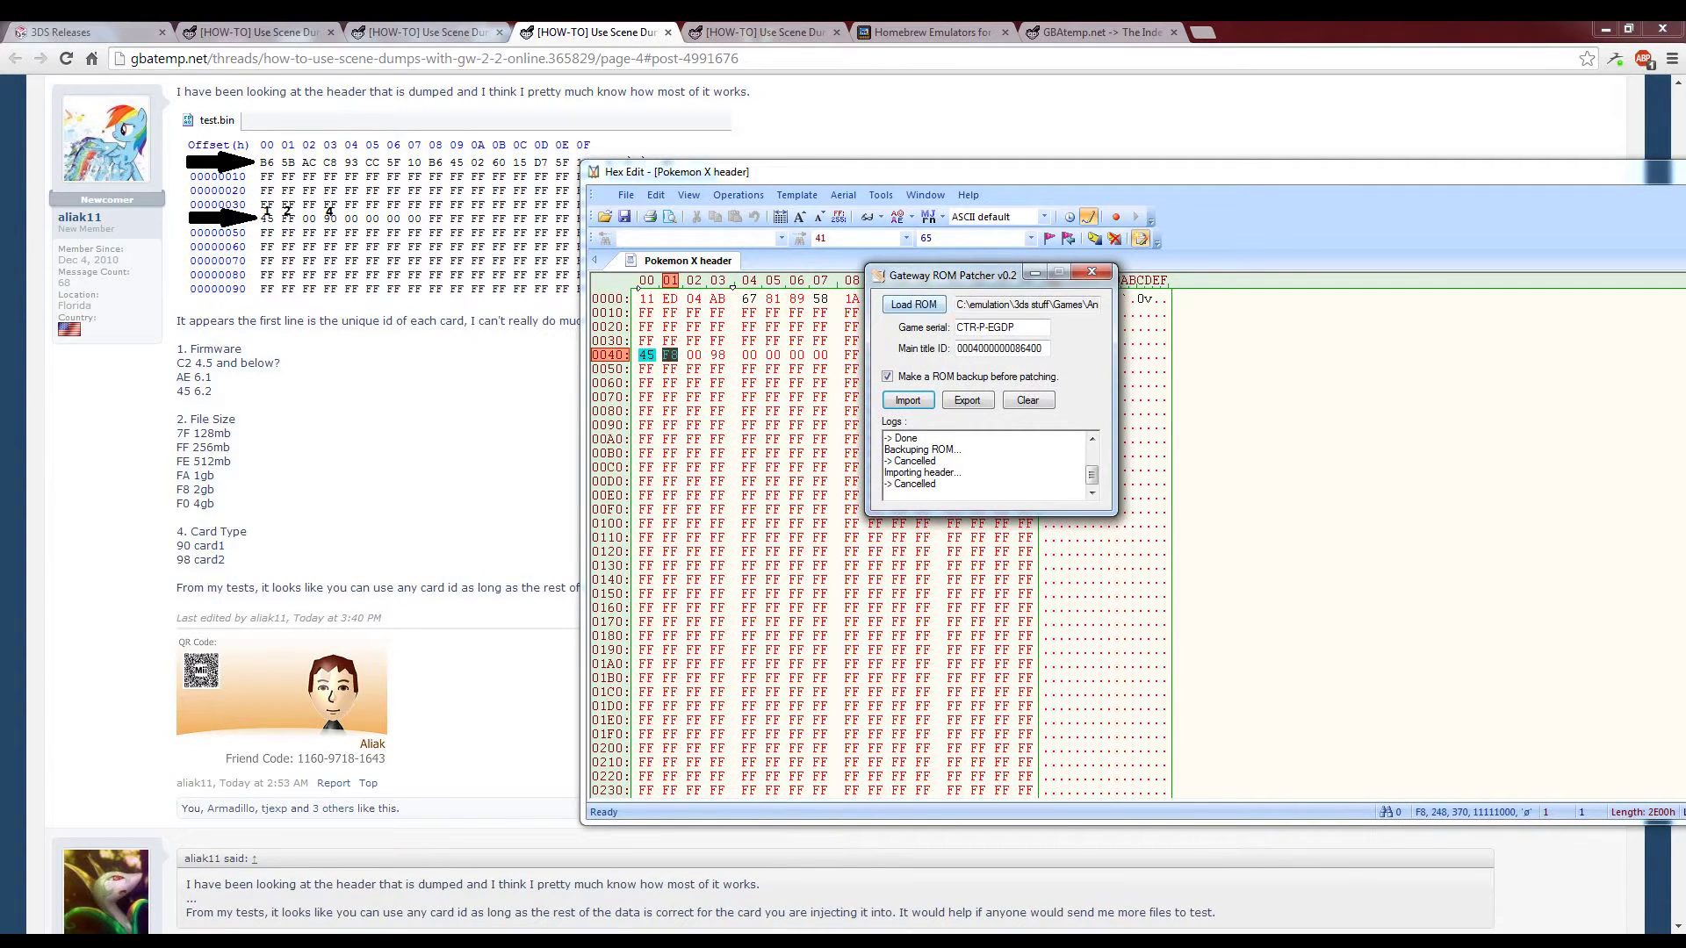
{"action": "left_click", "coordinate": [913, 305]}
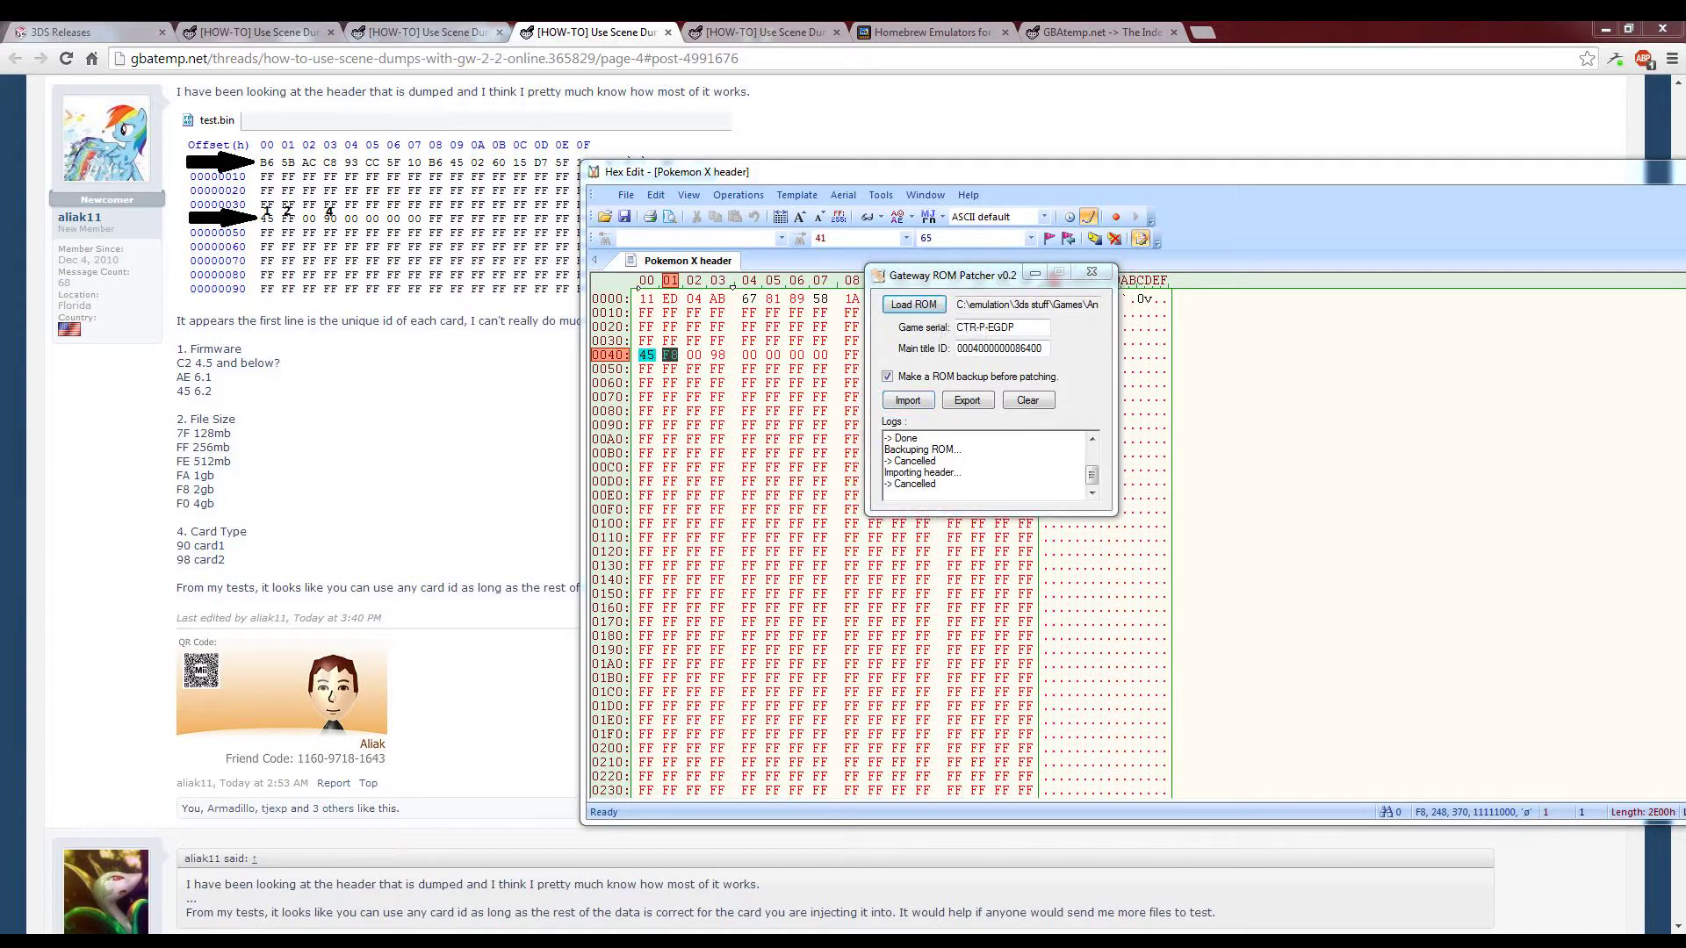
{"action": "left_click", "coordinate": [1243, 329]}
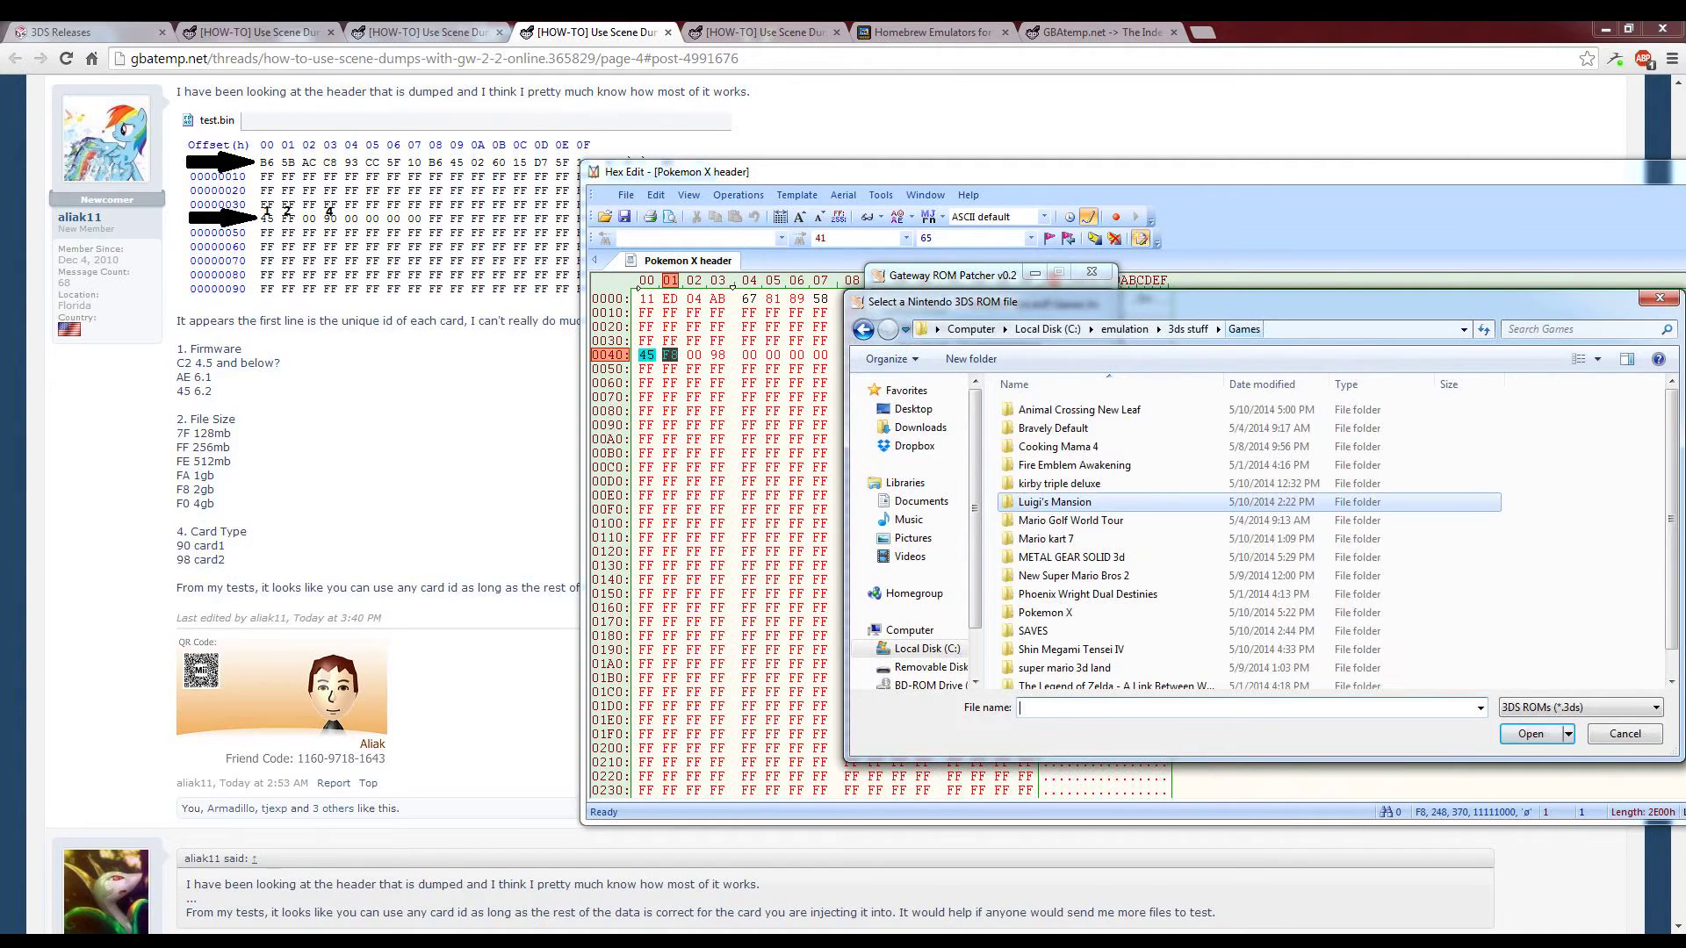
{"action": "double_click", "coordinate": [1045, 611]}
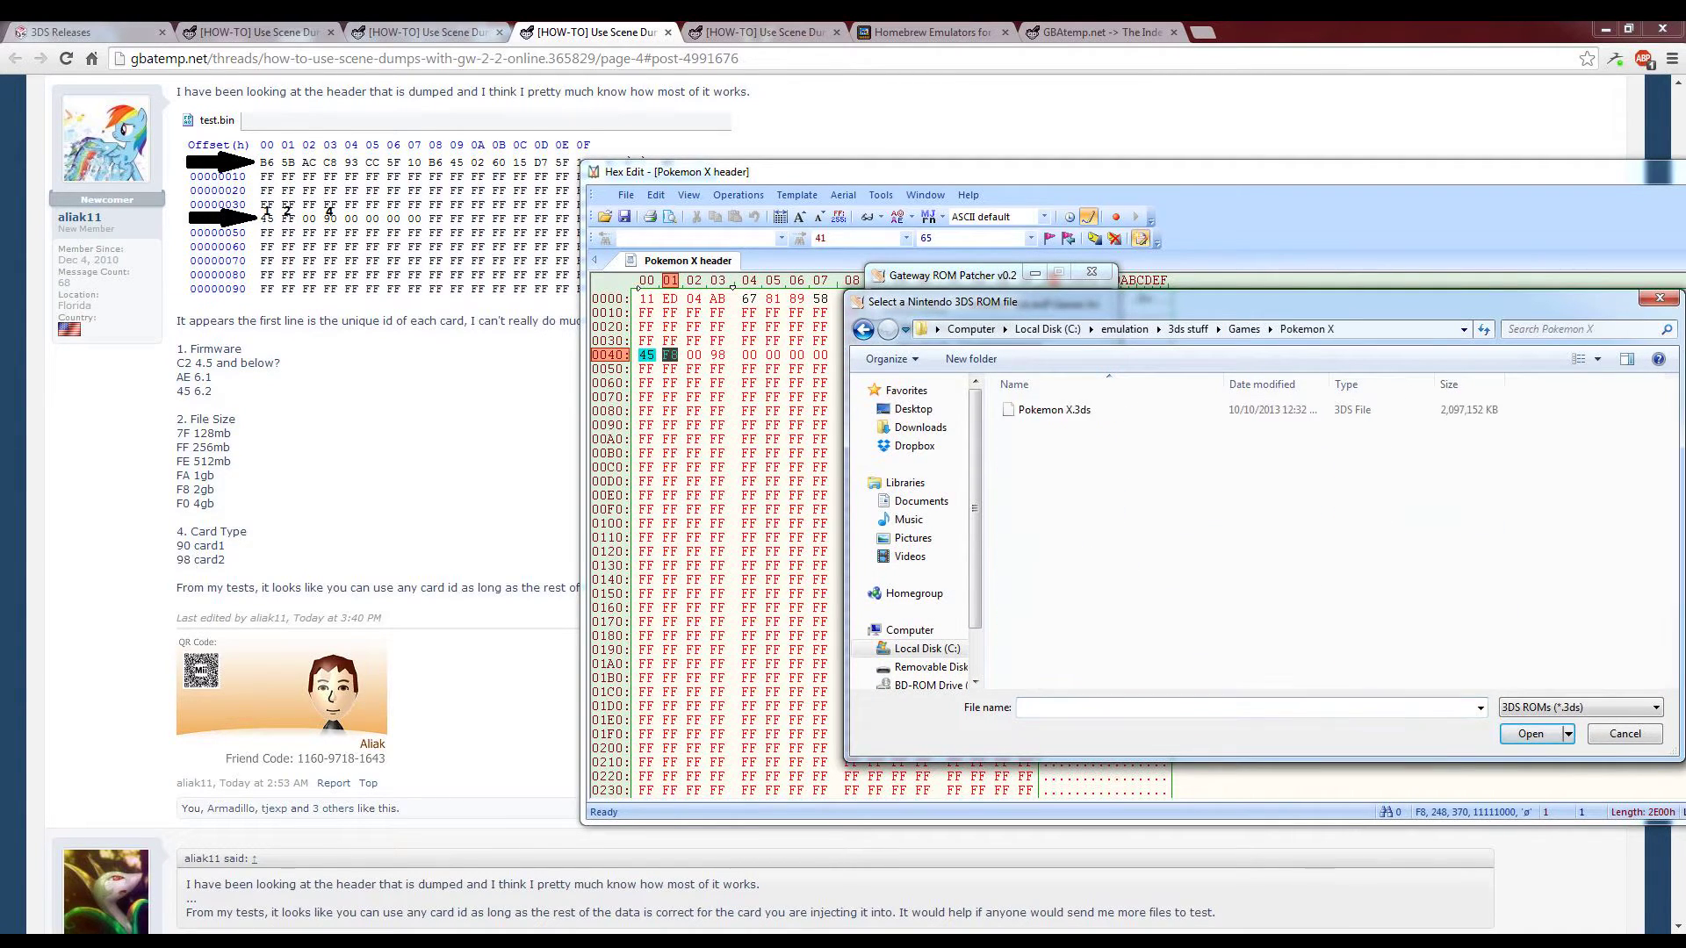
{"action": "double_click", "coordinate": [1053, 410]}
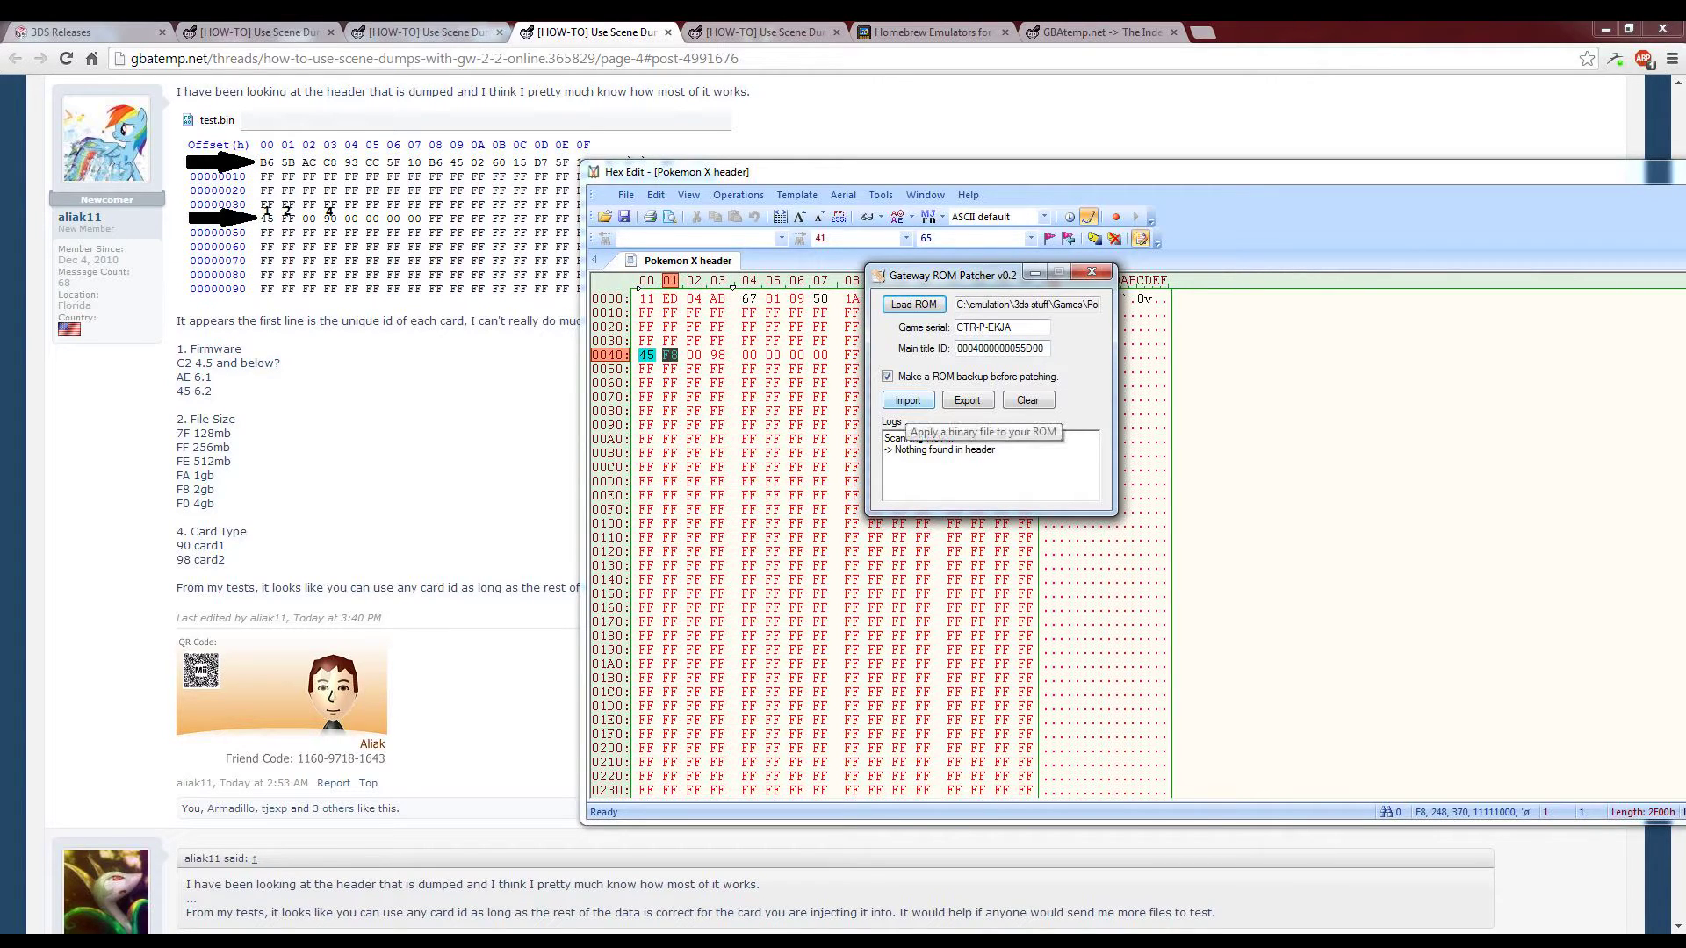
Start the header import and save the ROM backup as Pokemon X_backup in the Pokemon X folder.
{"action": "left_click", "coordinate": [907, 401]}
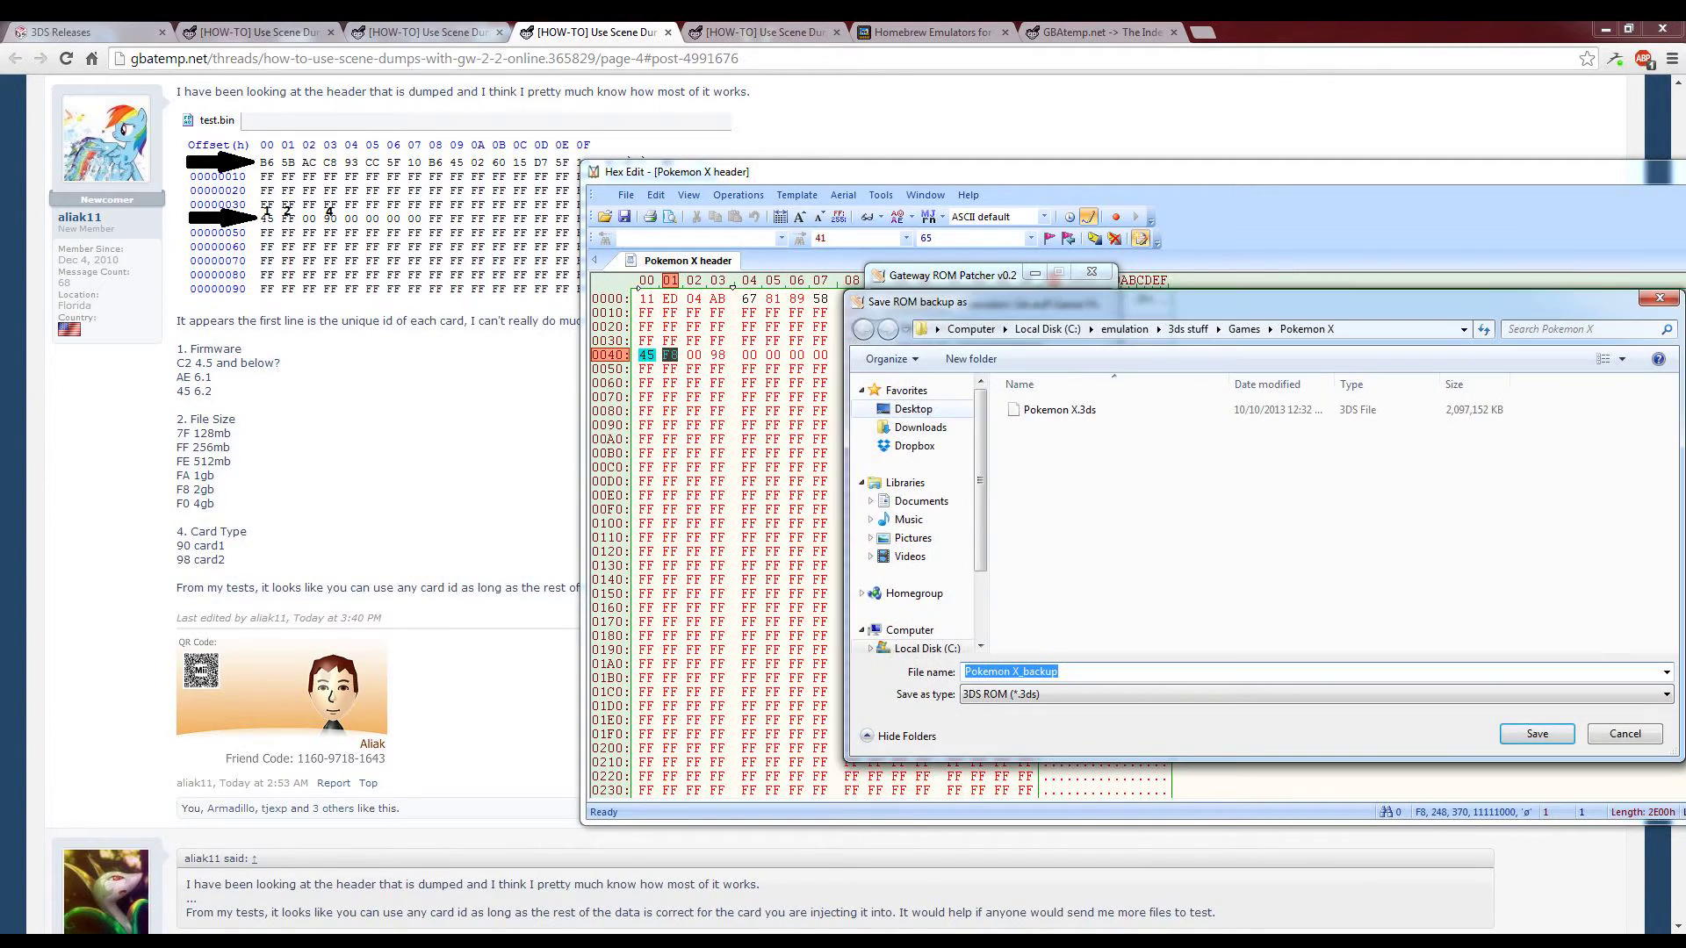
{"action": "left_click", "coordinate": [1059, 672]}
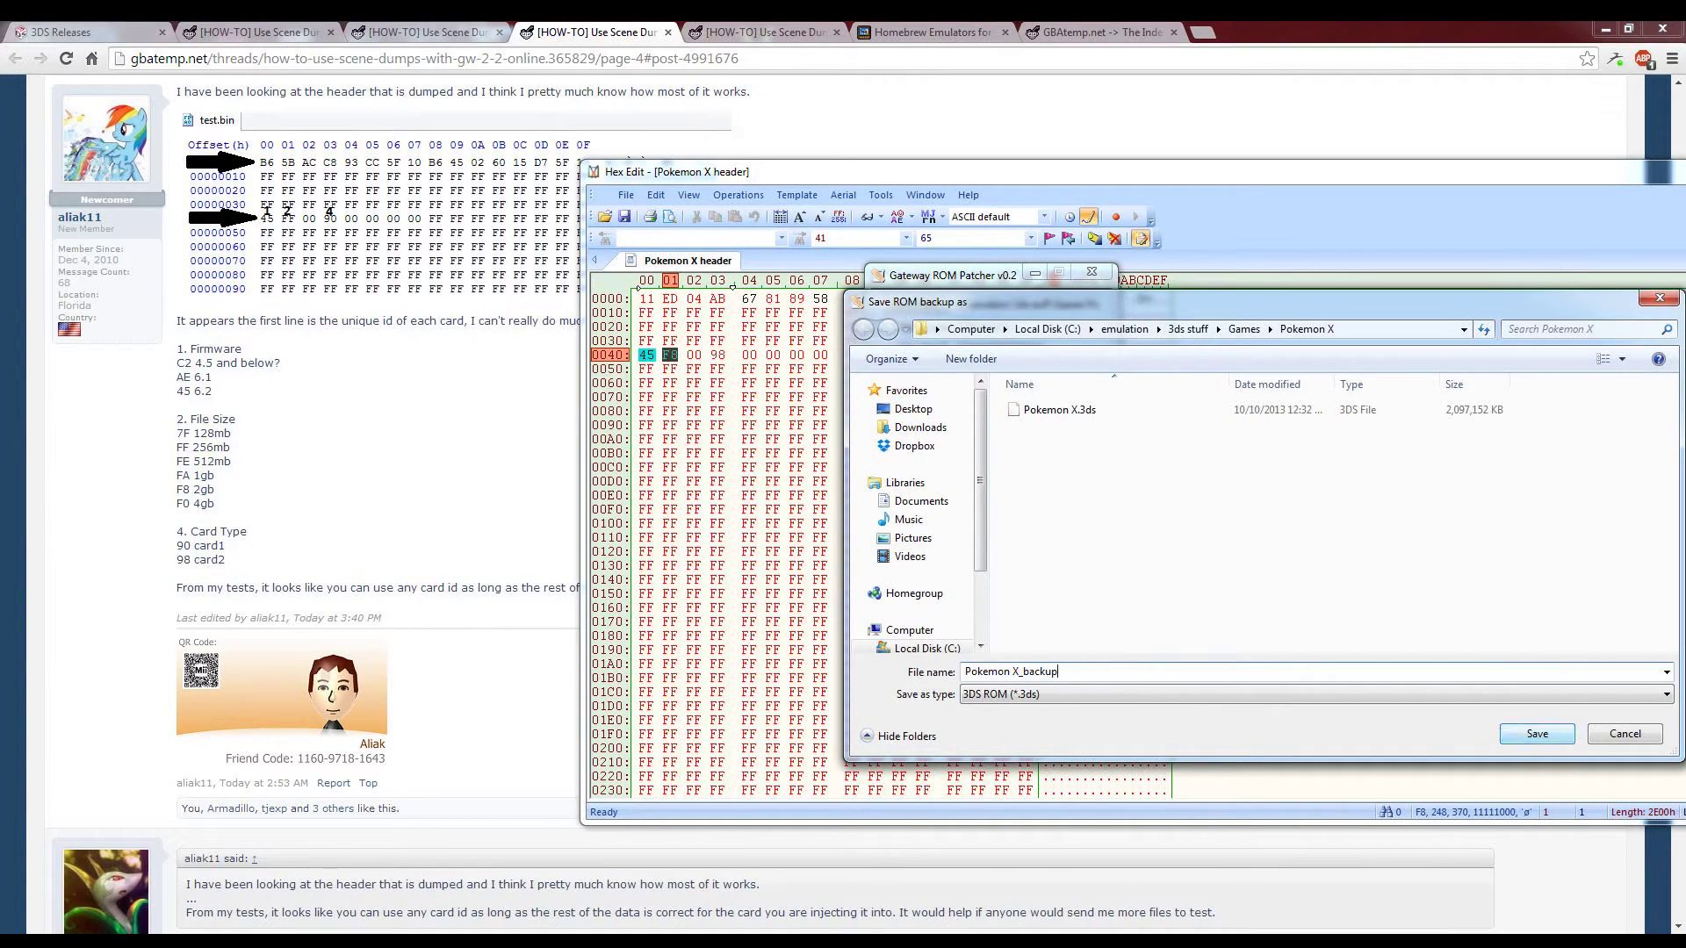
{"action": "left_click", "coordinate": [1536, 733]}
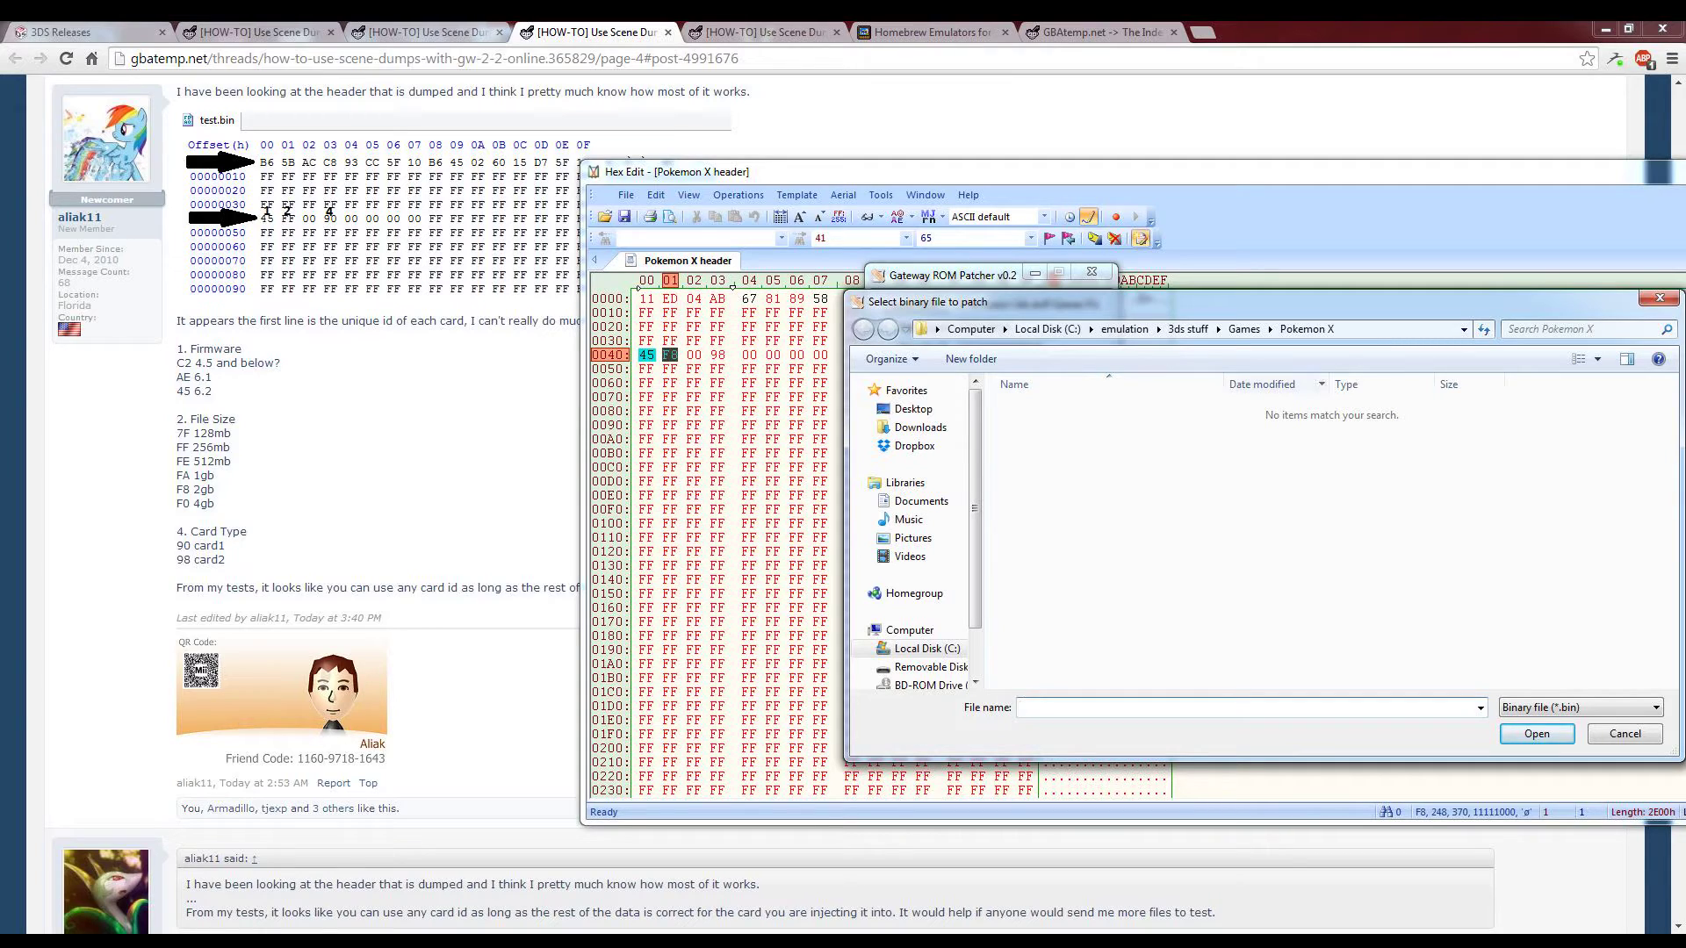
Browse to the METAL GEAR SOLID 3d folder to choose the binary header file, keeping the Binary file (*.bin) filter.
{"action": "left_click", "coordinate": [1243, 328]}
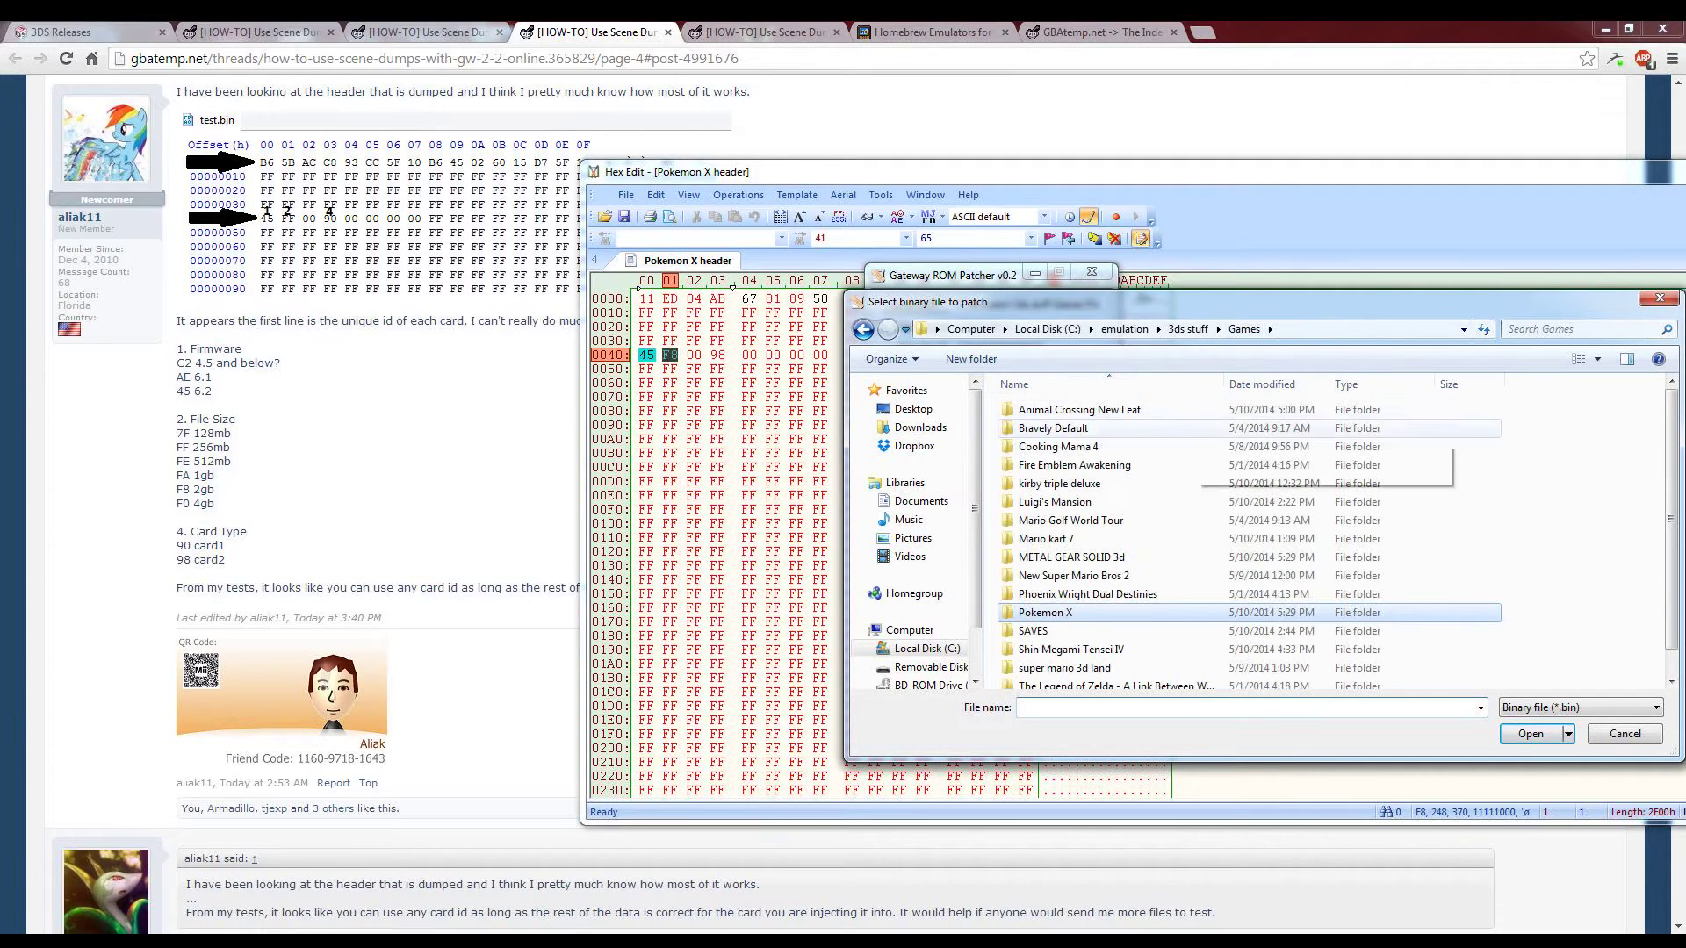
{"action": "double_click", "coordinate": [1071, 556]}
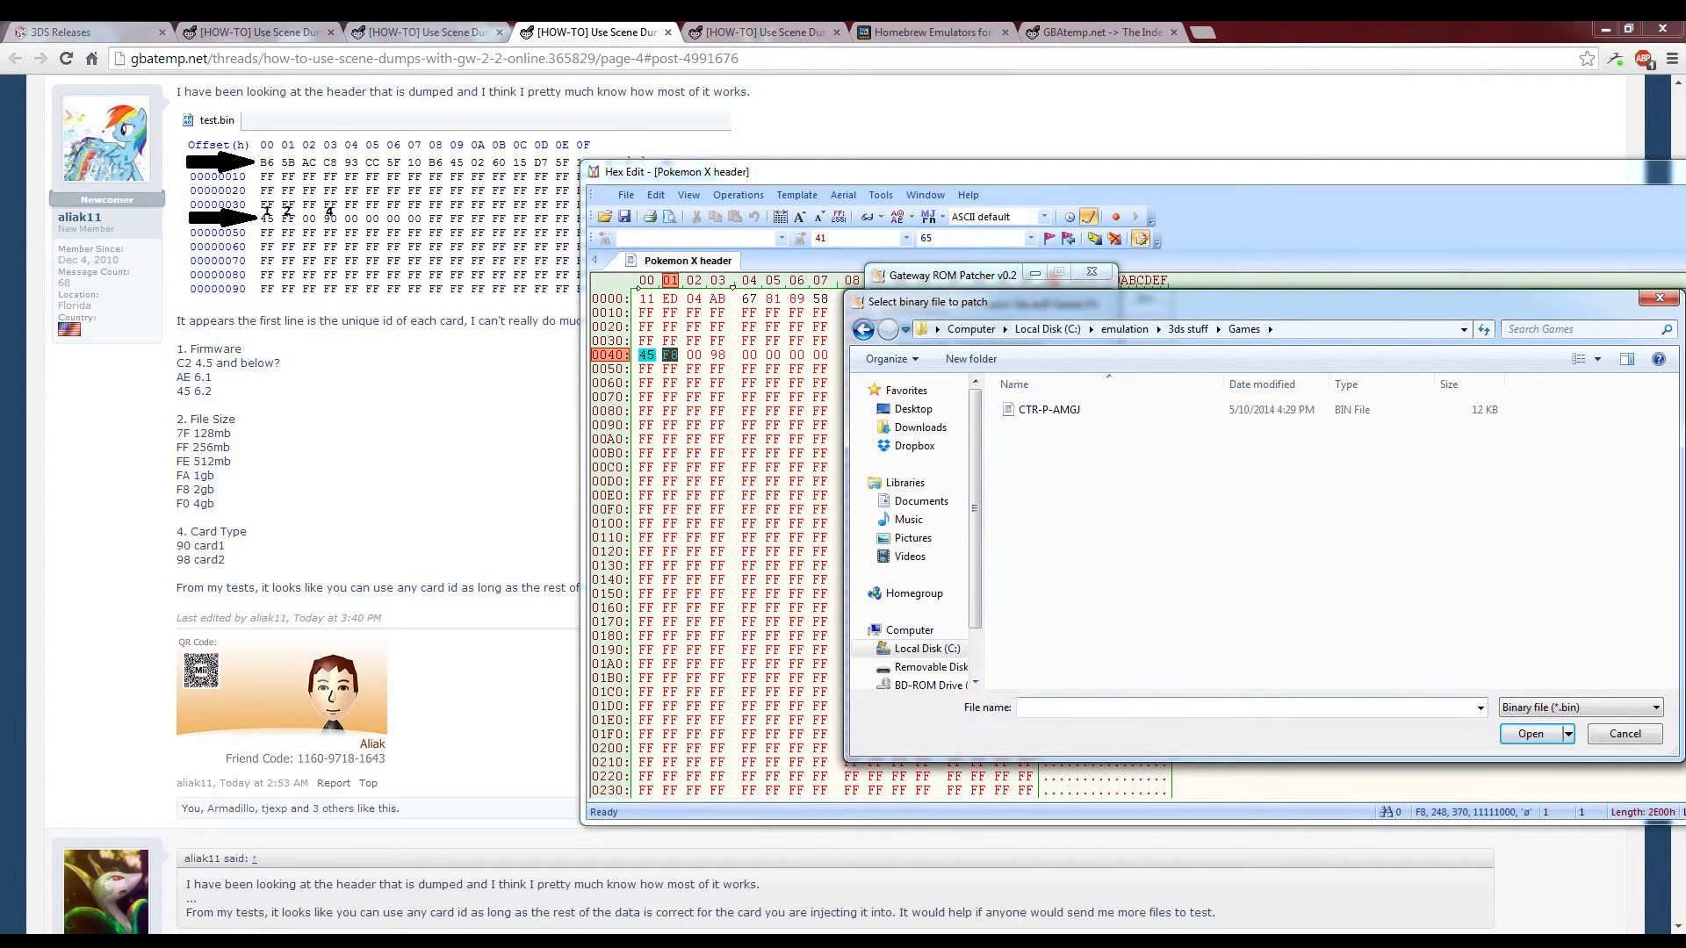
{"action": "left_click", "coordinate": [1578, 706]}
{"action": "left_click", "coordinate": [1578, 726]}
{"action": "left_click", "coordinate": [1246, 707]}
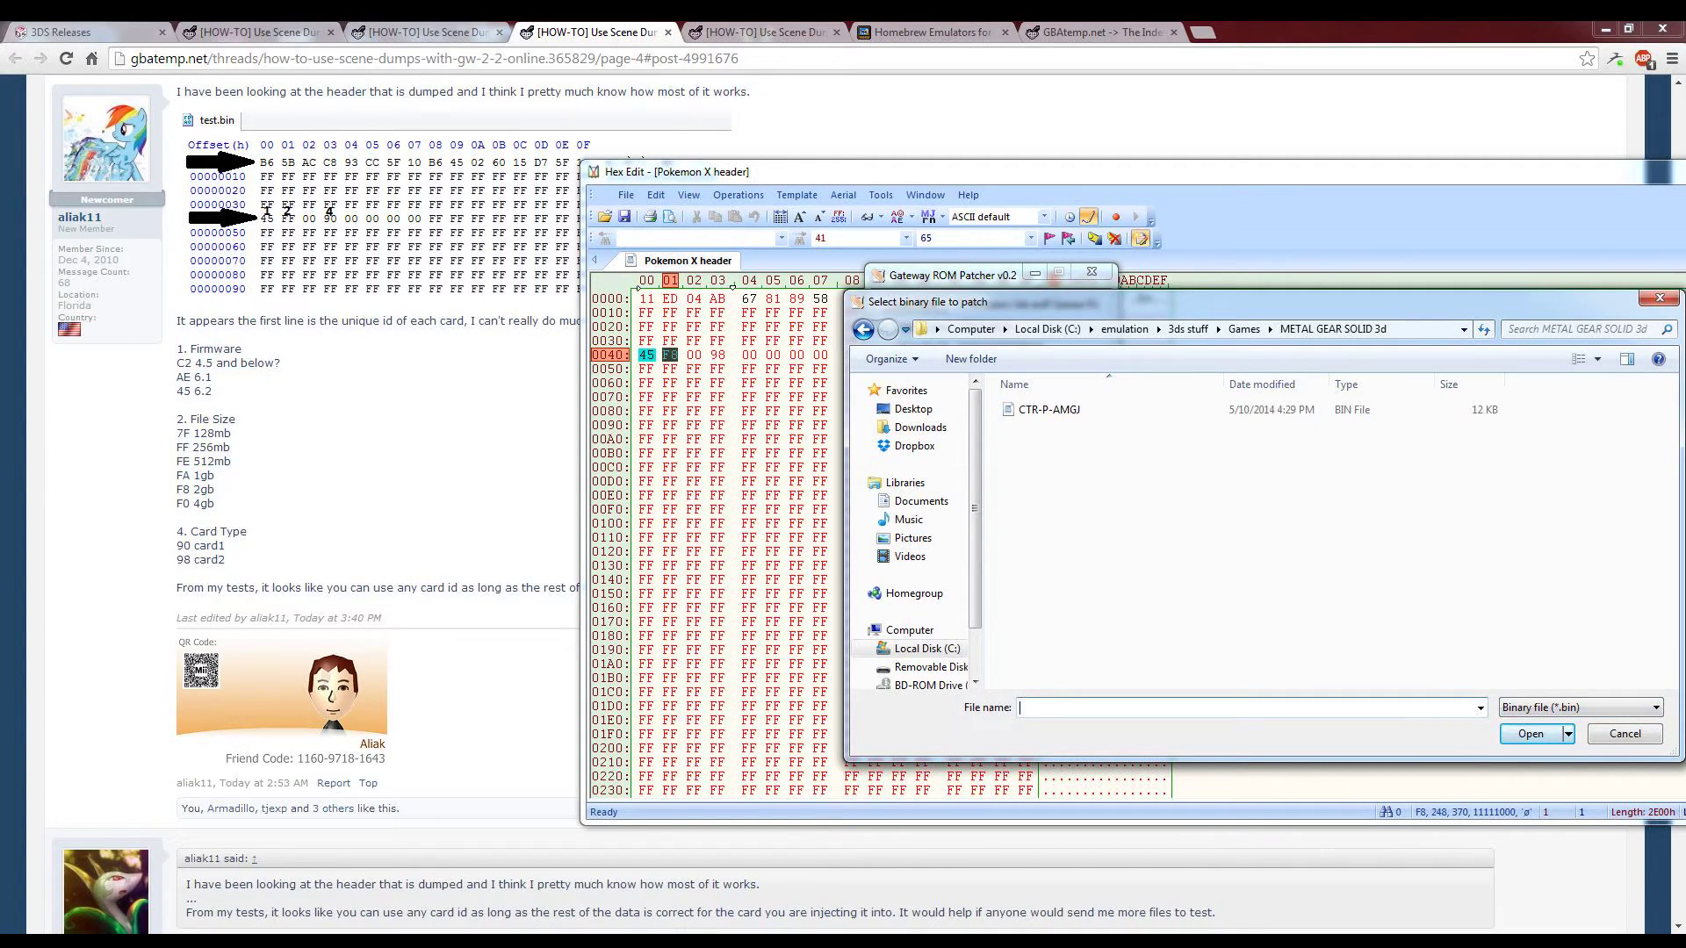
Switch to Hex Edit and save the edited header as "Pokemon X header.bin" in the METAL GEAR SOLID 3d folder.
{"action": "key", "text": "alt+Tab"}
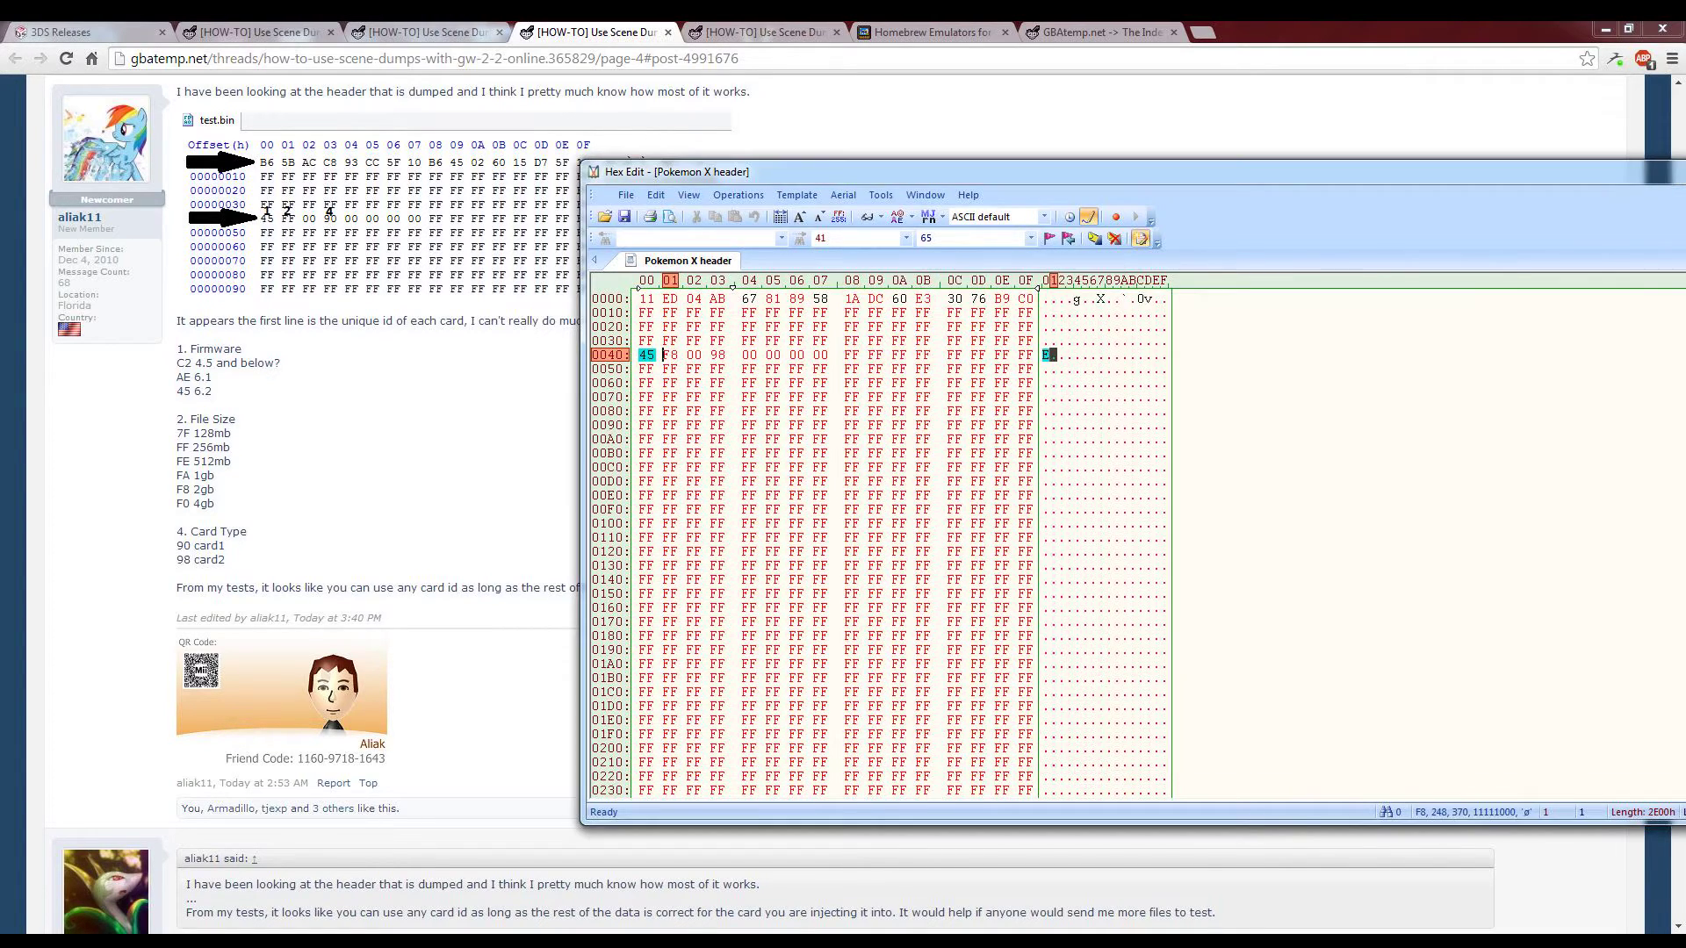
{"action": "left_click", "coordinate": [625, 195]}
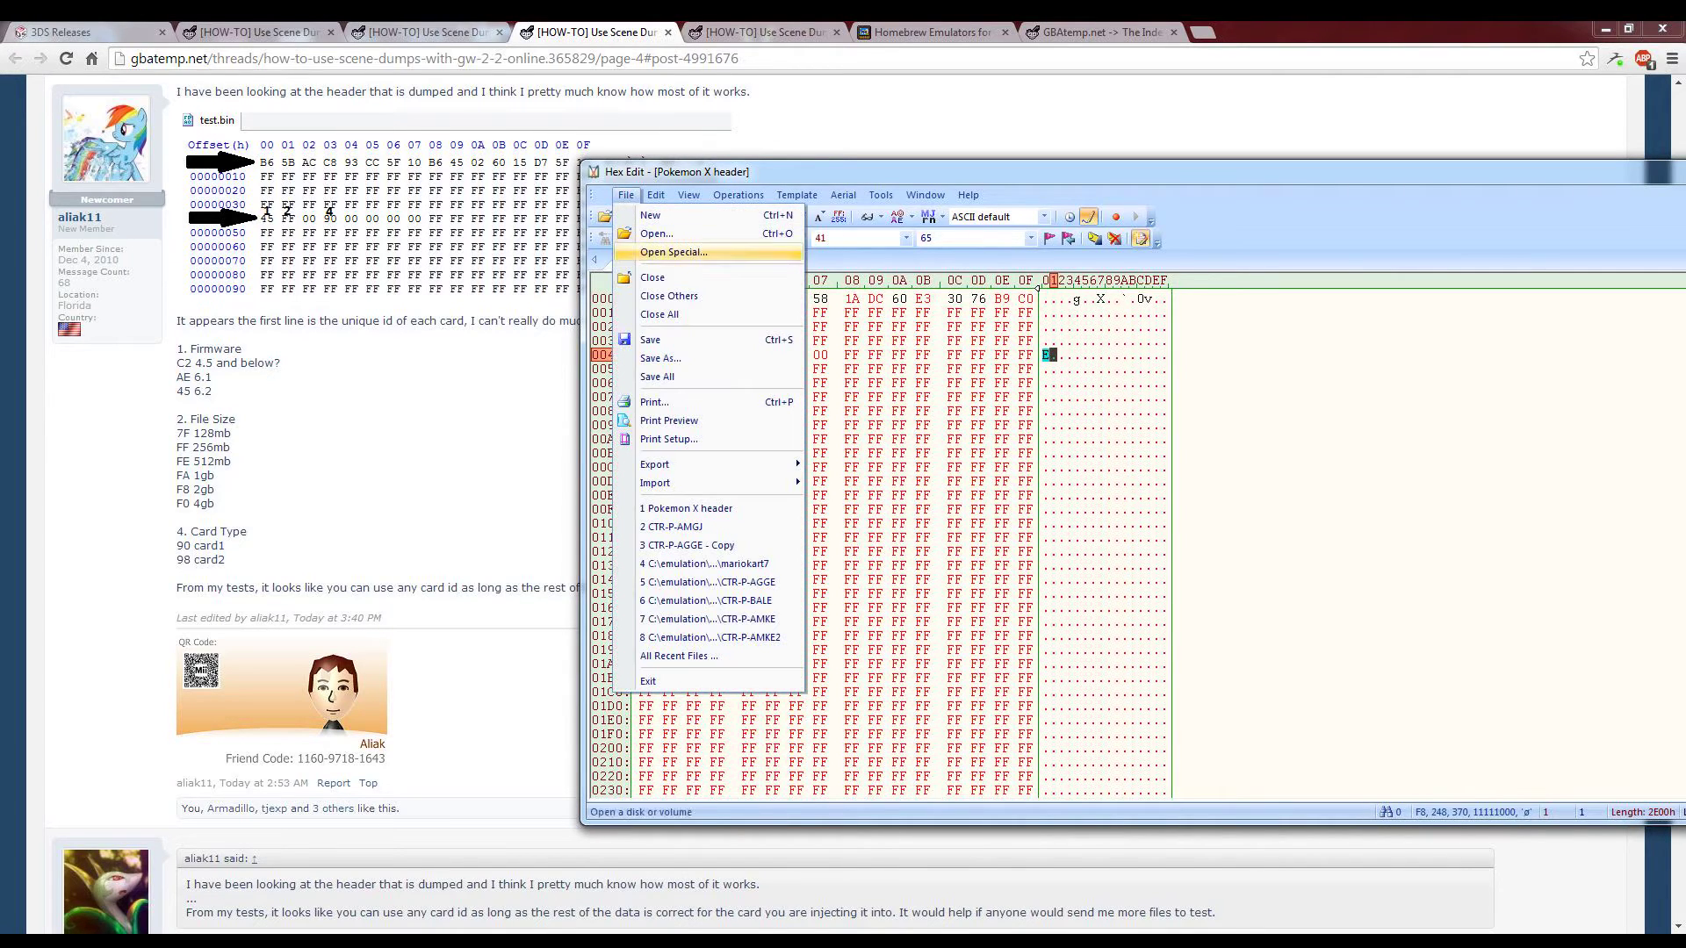
{"action": "left_click", "coordinate": [660, 359]}
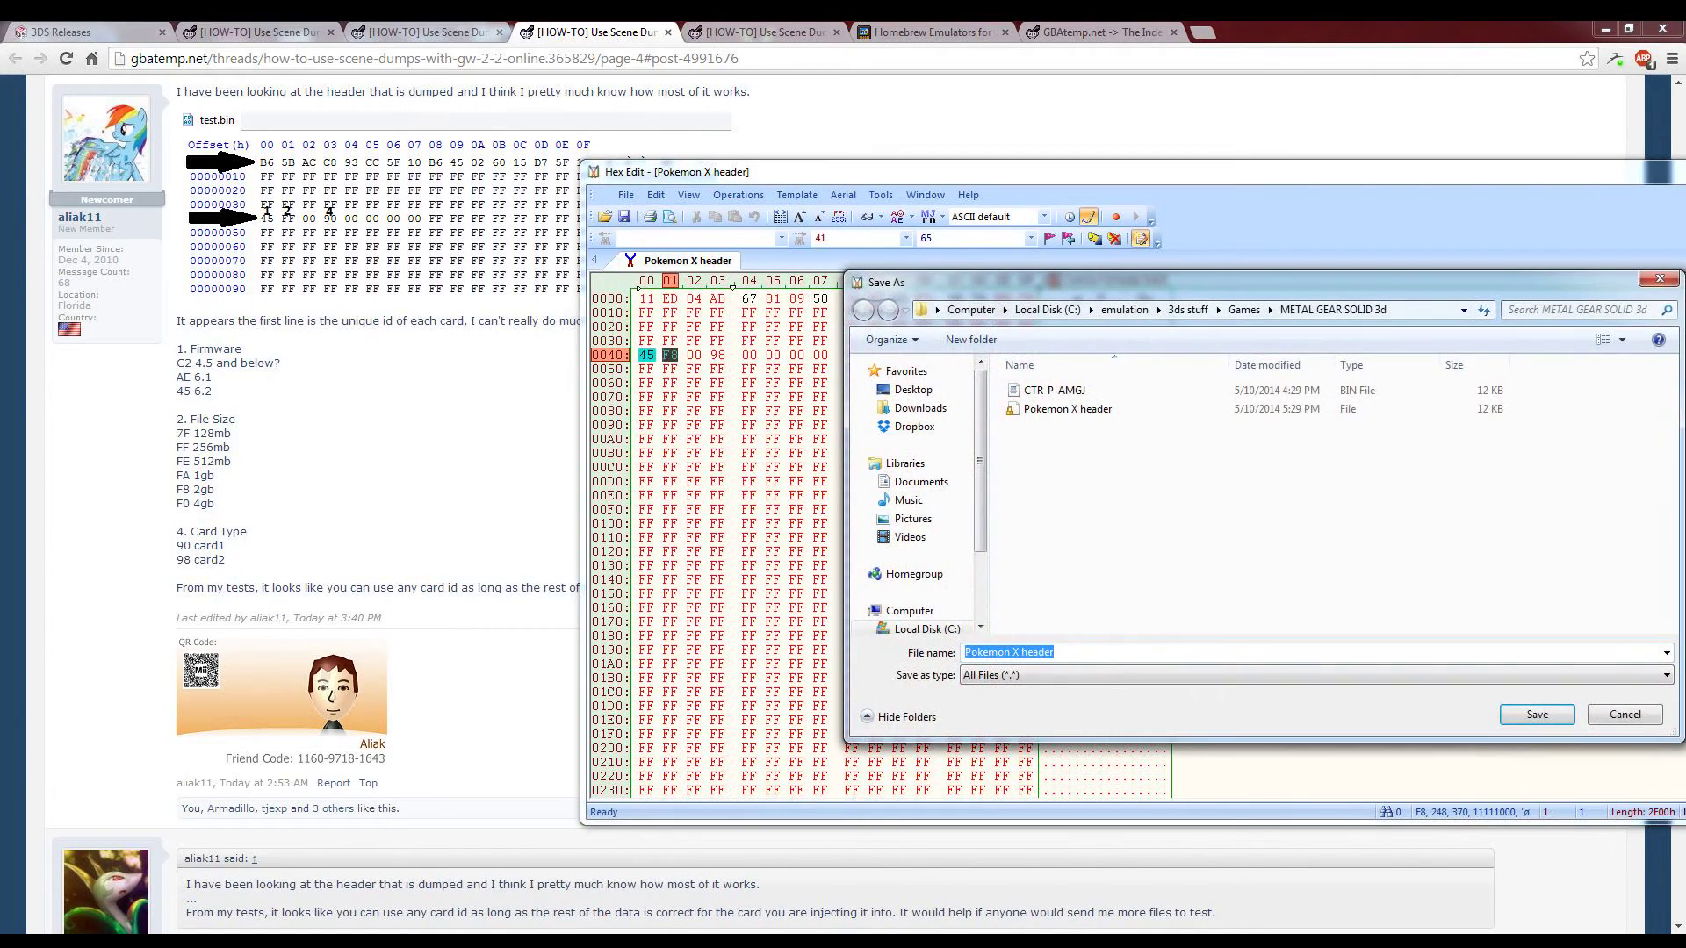
{"action": "left_click", "coordinate": [1054, 674]}
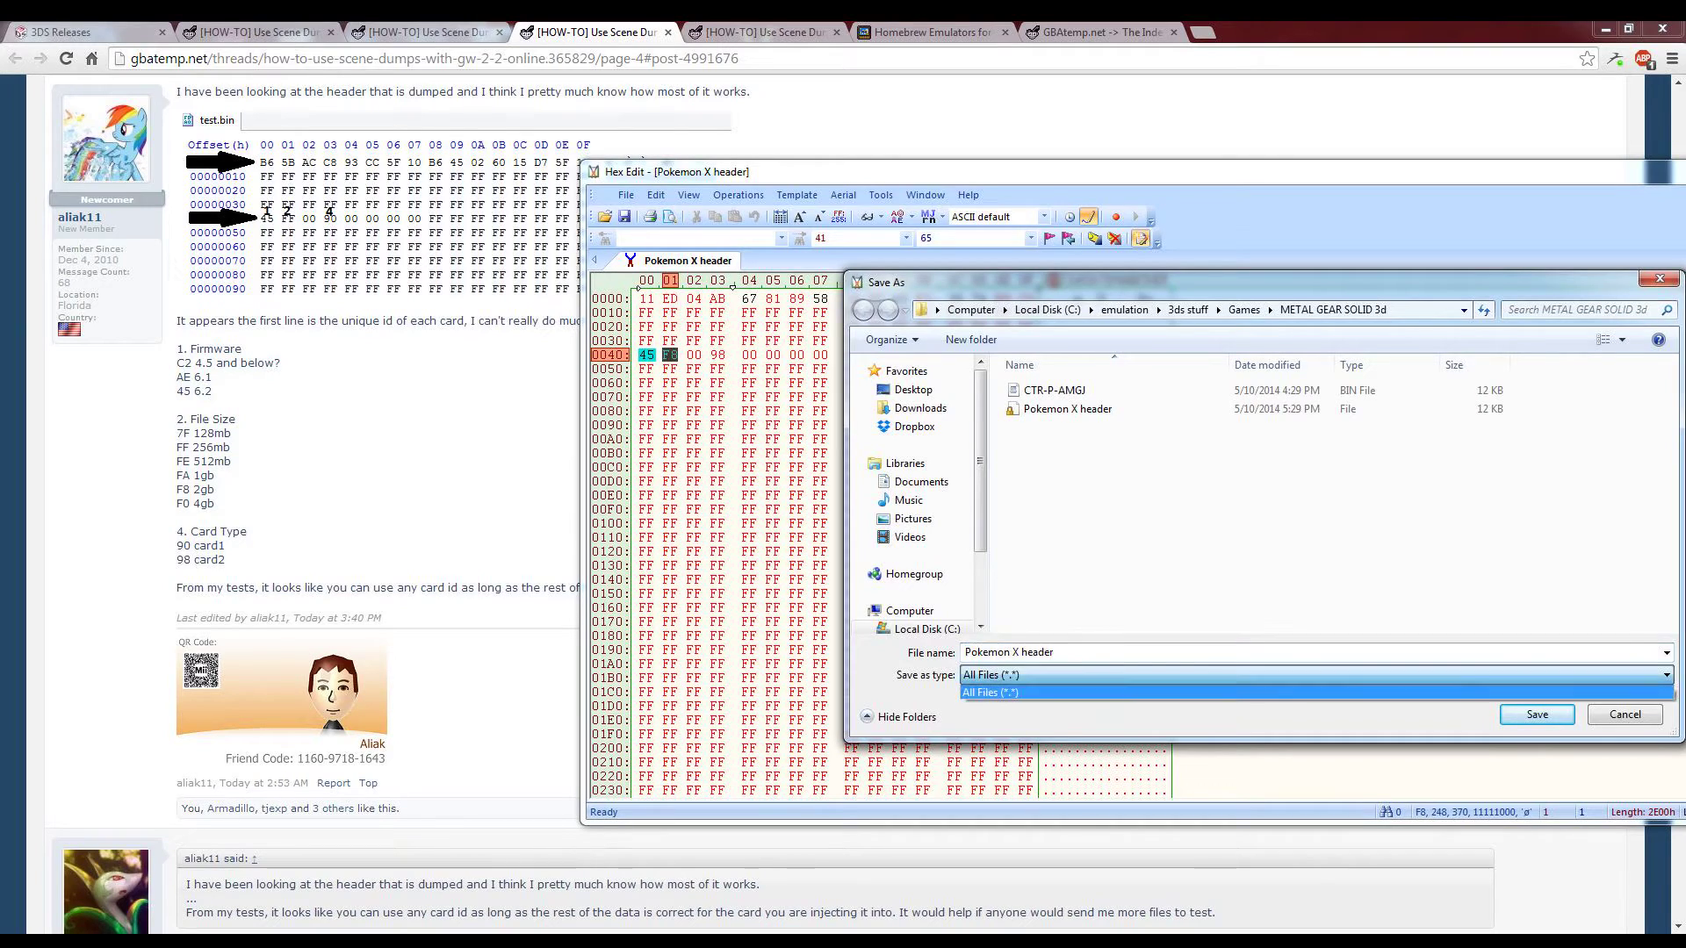
{"action": "left_click", "coordinate": [1054, 690]}
{"action": "left_click", "coordinate": [1058, 653]}
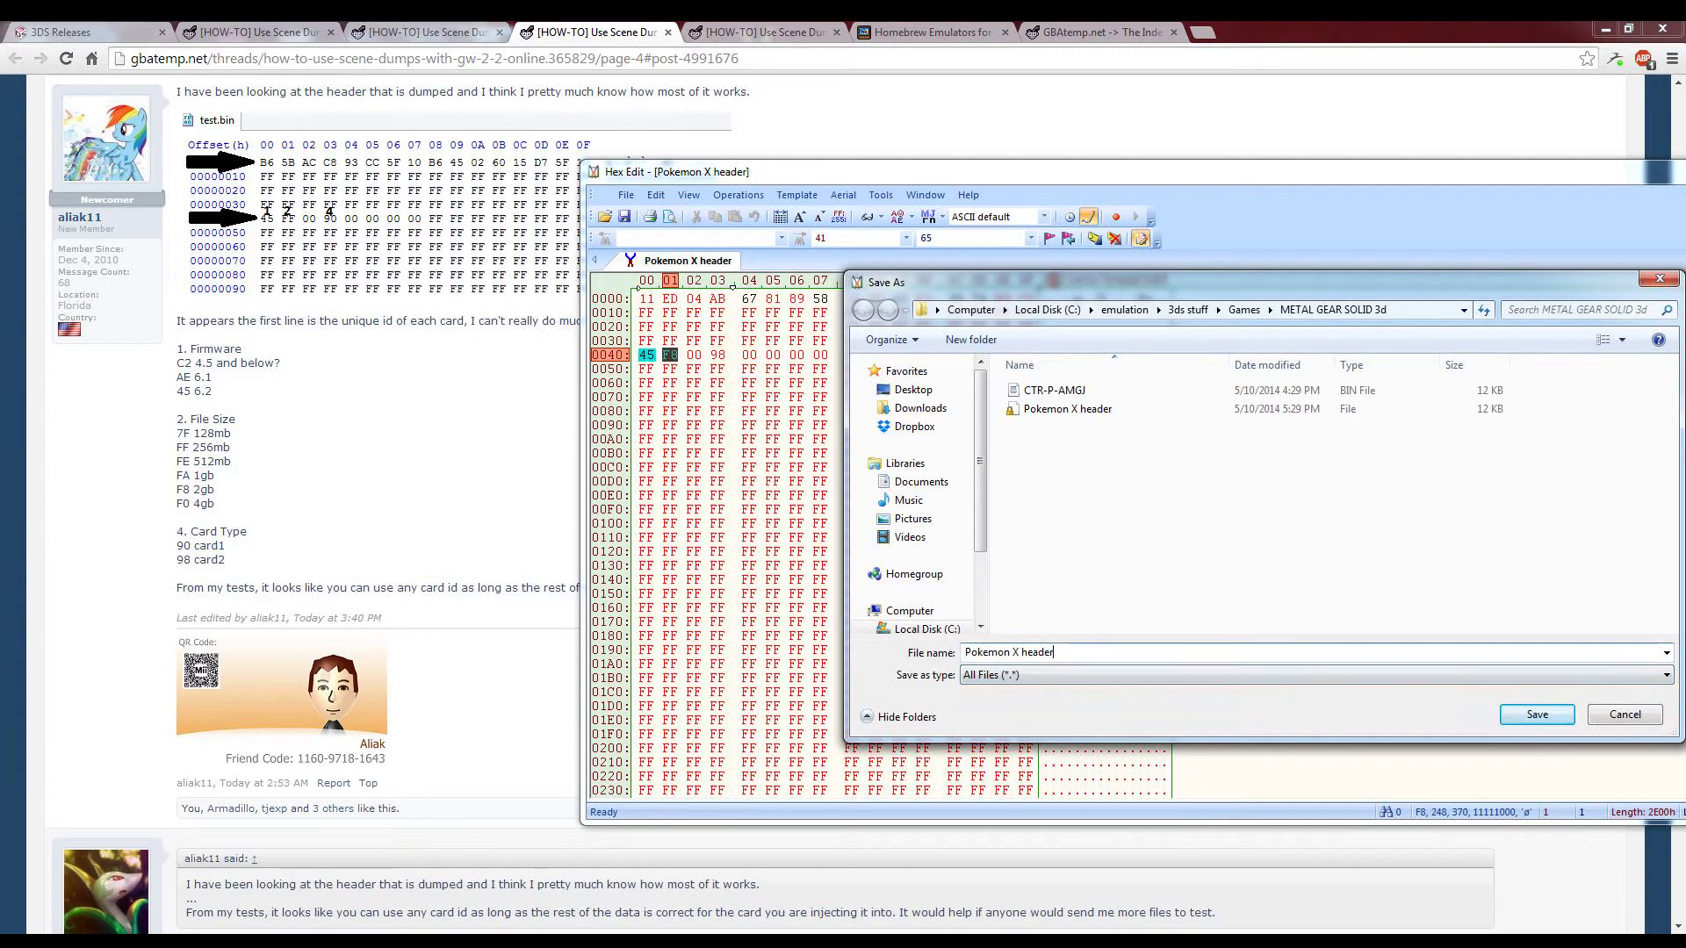
{"action": "type", "text": ".bin"}
{"action": "key", "text": "Return"}
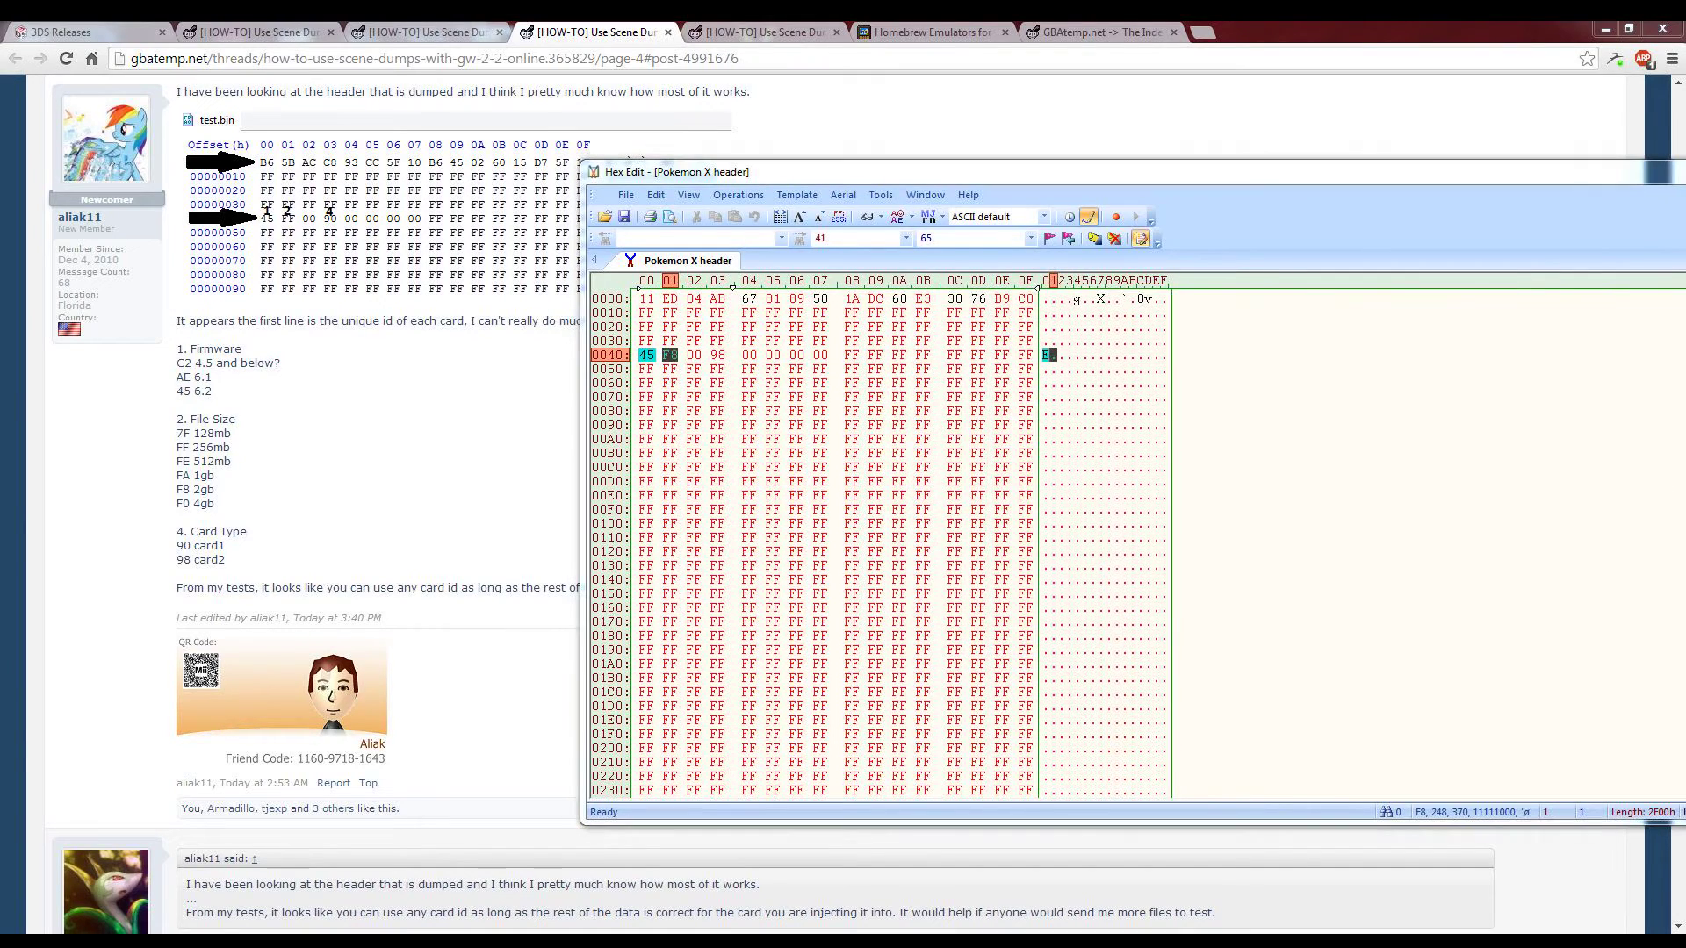
Return to Gateway ROM Patcher and try to import the Pokemon X header BIN file into the ROM.
{"action": "key", "text": "alt+Tab"}
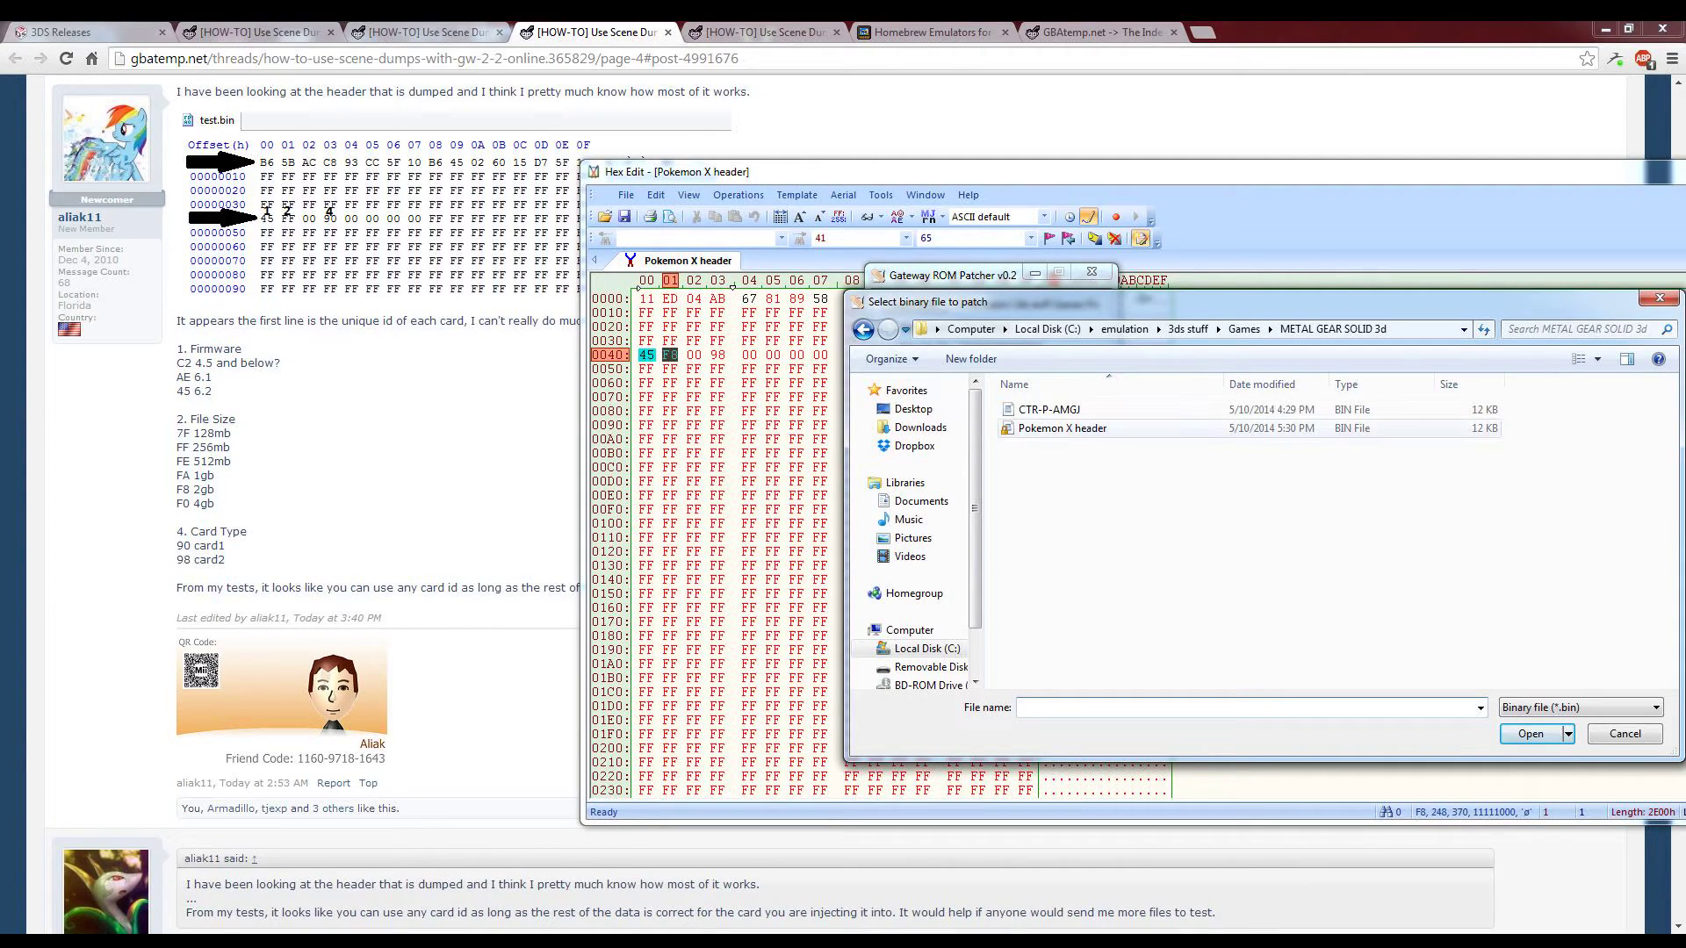
{"action": "double_click", "coordinate": [1062, 427]}
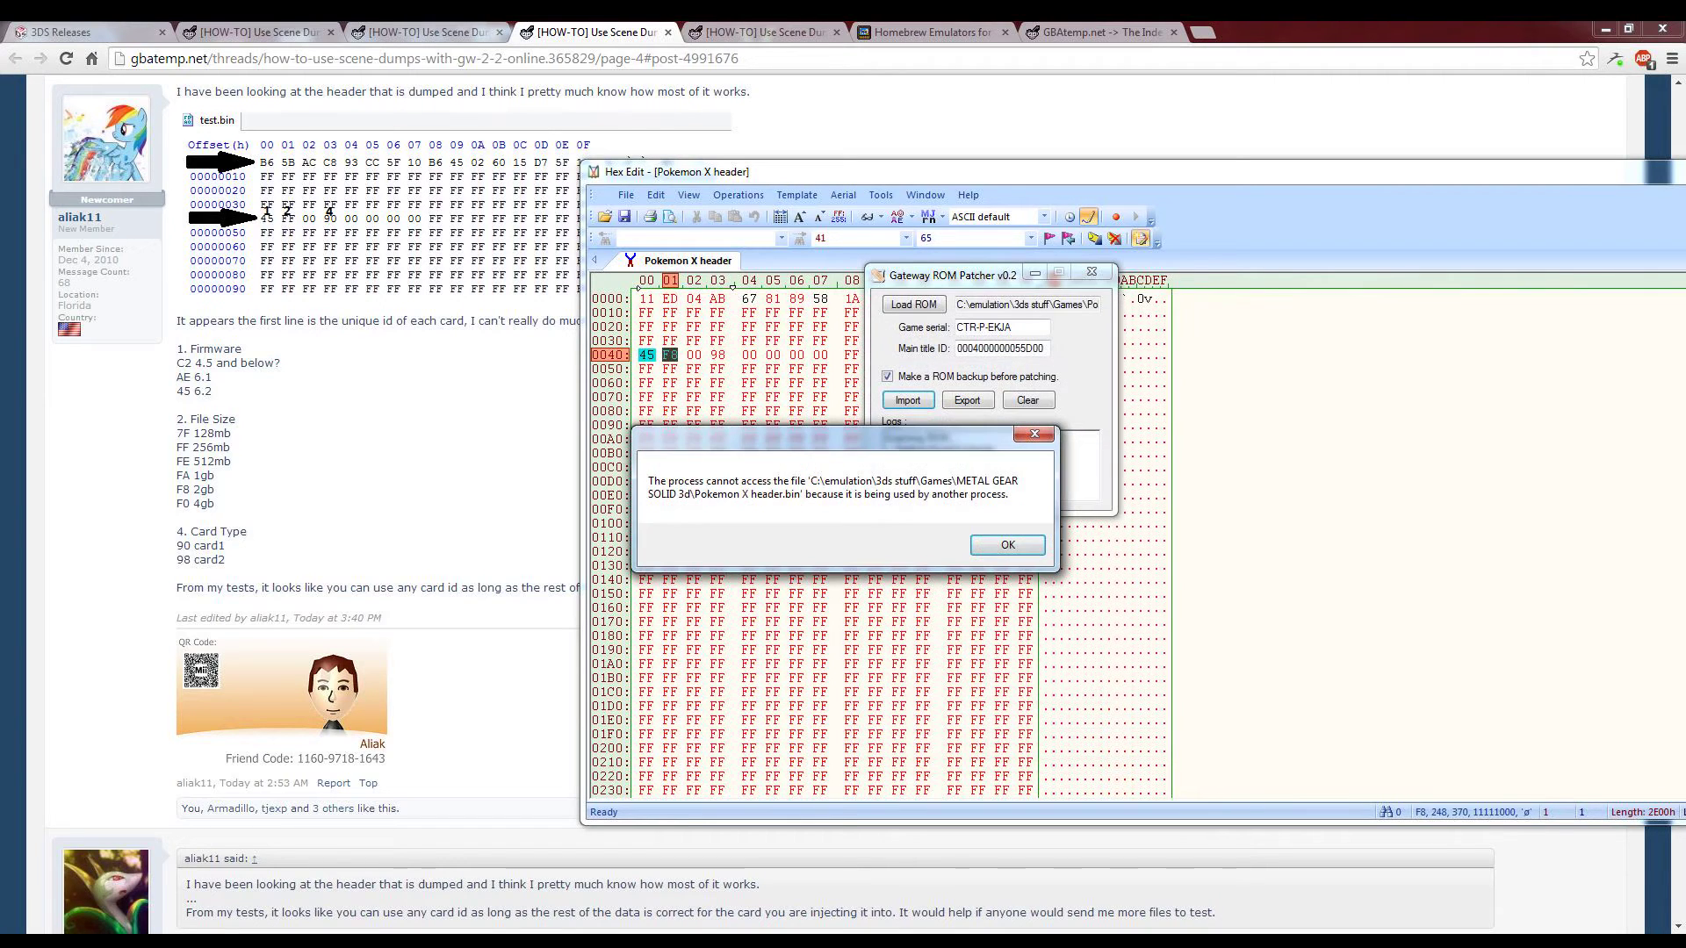
{"action": "key", "text": "Return"}
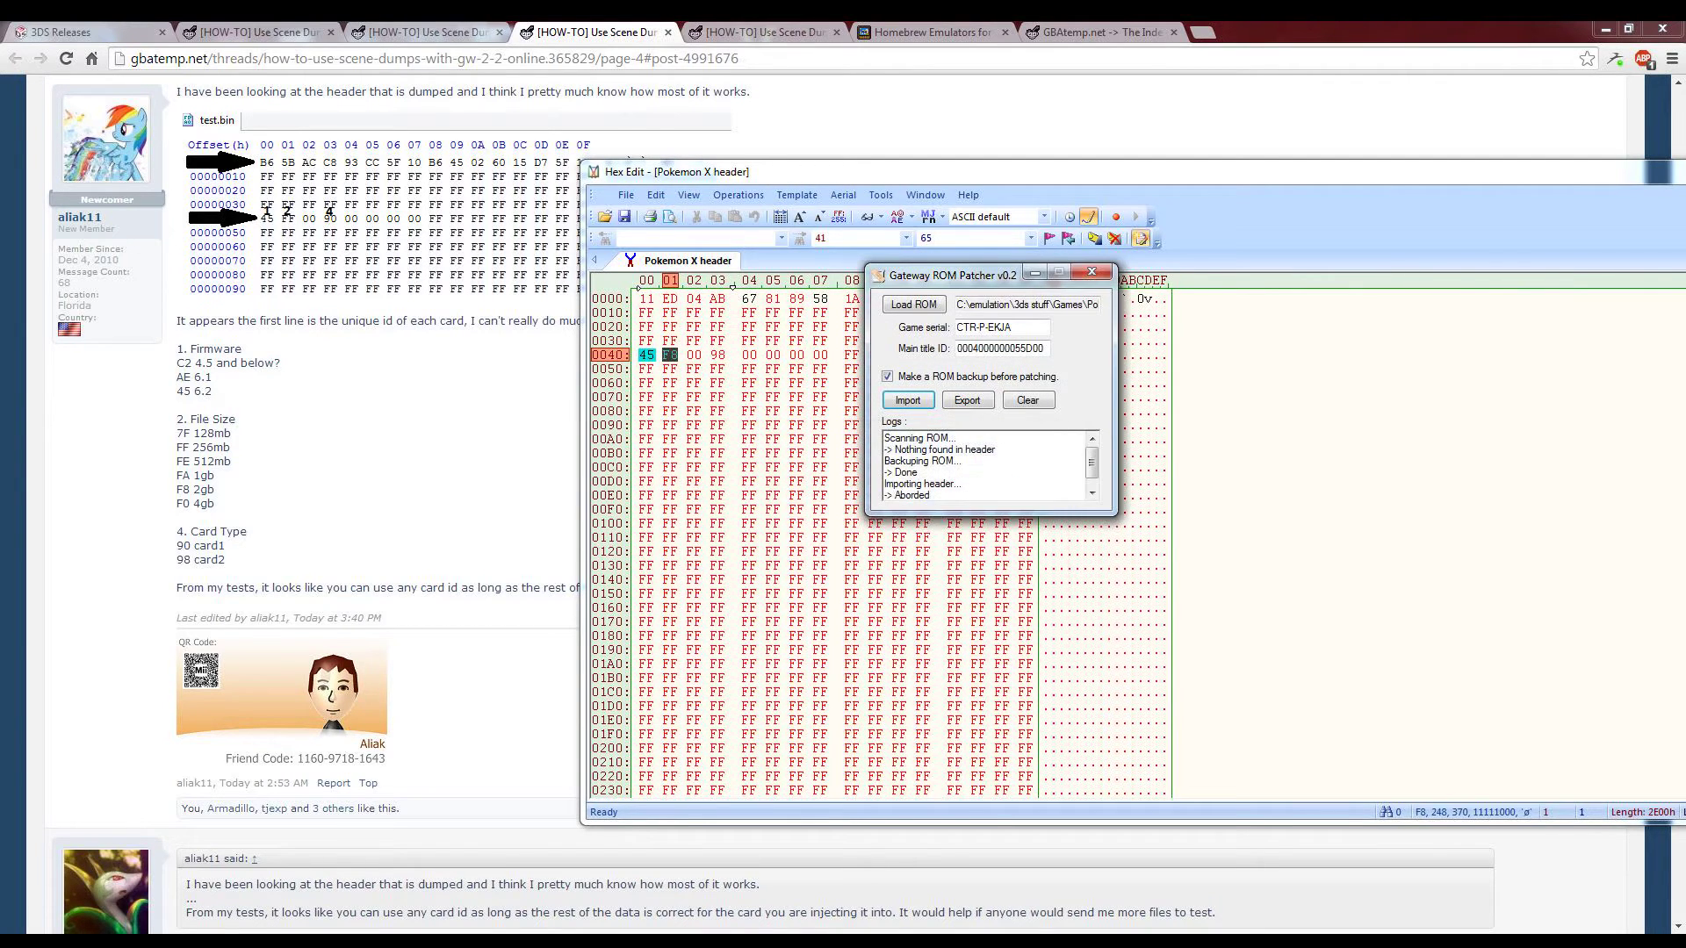
Close Hex Edit to release the Pokemon X header file.
{"action": "left_click_drag", "start_coordinate": [1142, 172], "coordinate": [978, 171]}
{"action": "left_click", "coordinate": [1661, 170]}
{"action": "key", "text": "alt+F4"}
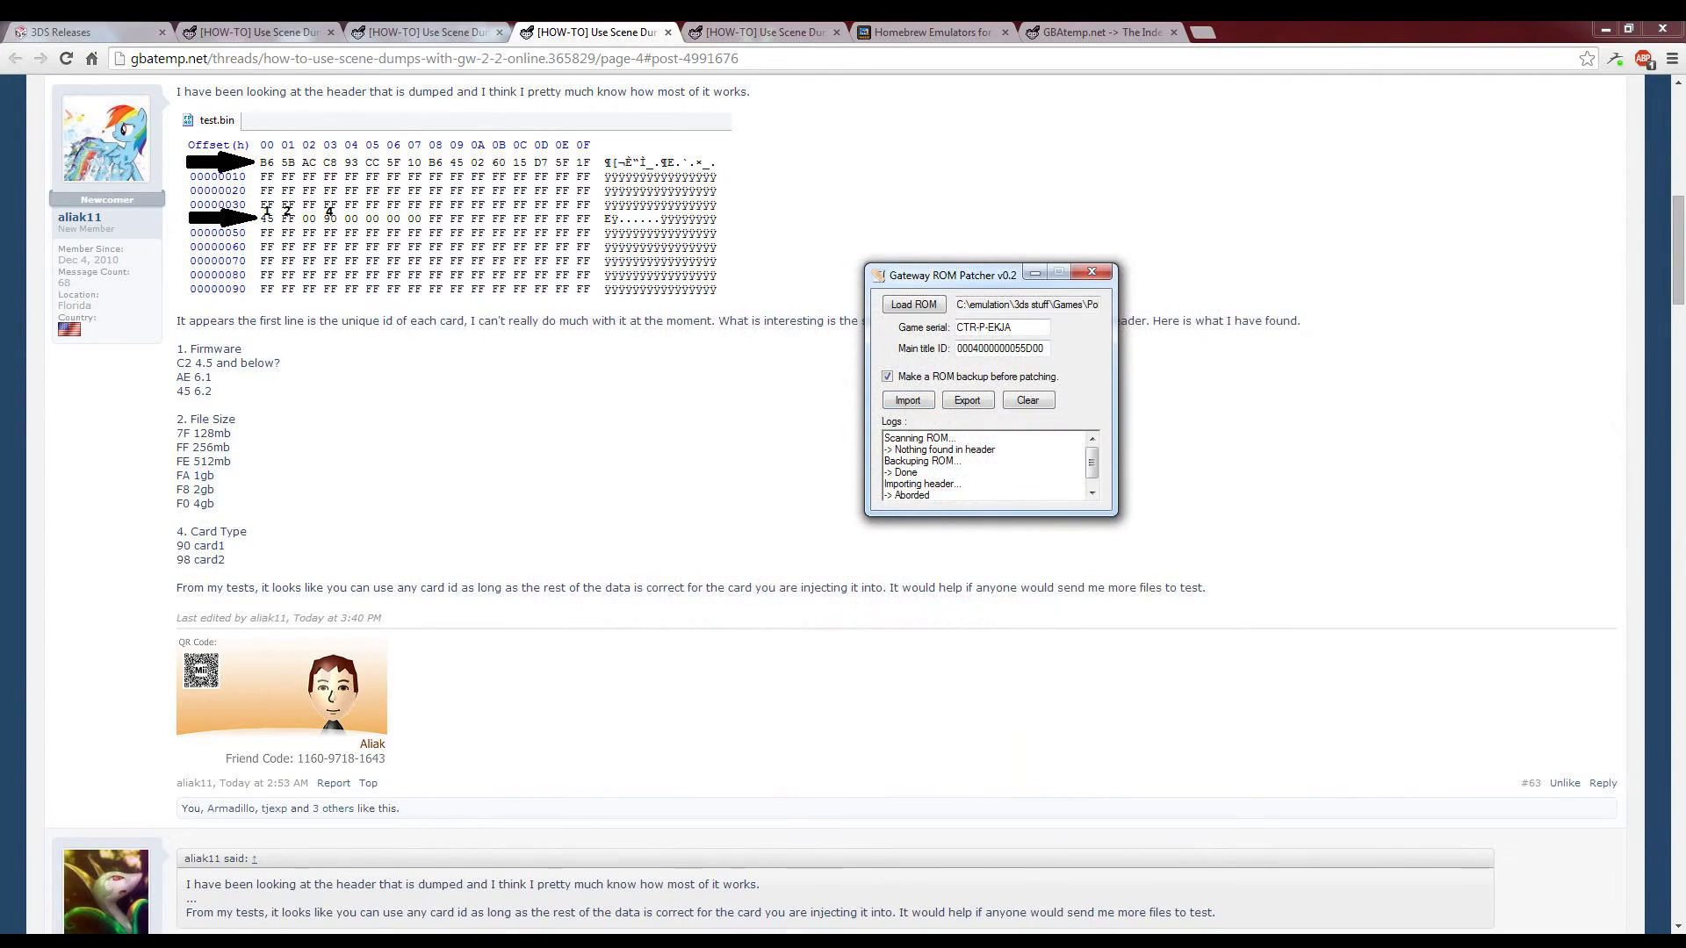
Import the Pokemon X header BIN file into the loaded ROM, cancelling the additional ROM backup.
{"action": "left_click", "coordinate": [907, 400]}
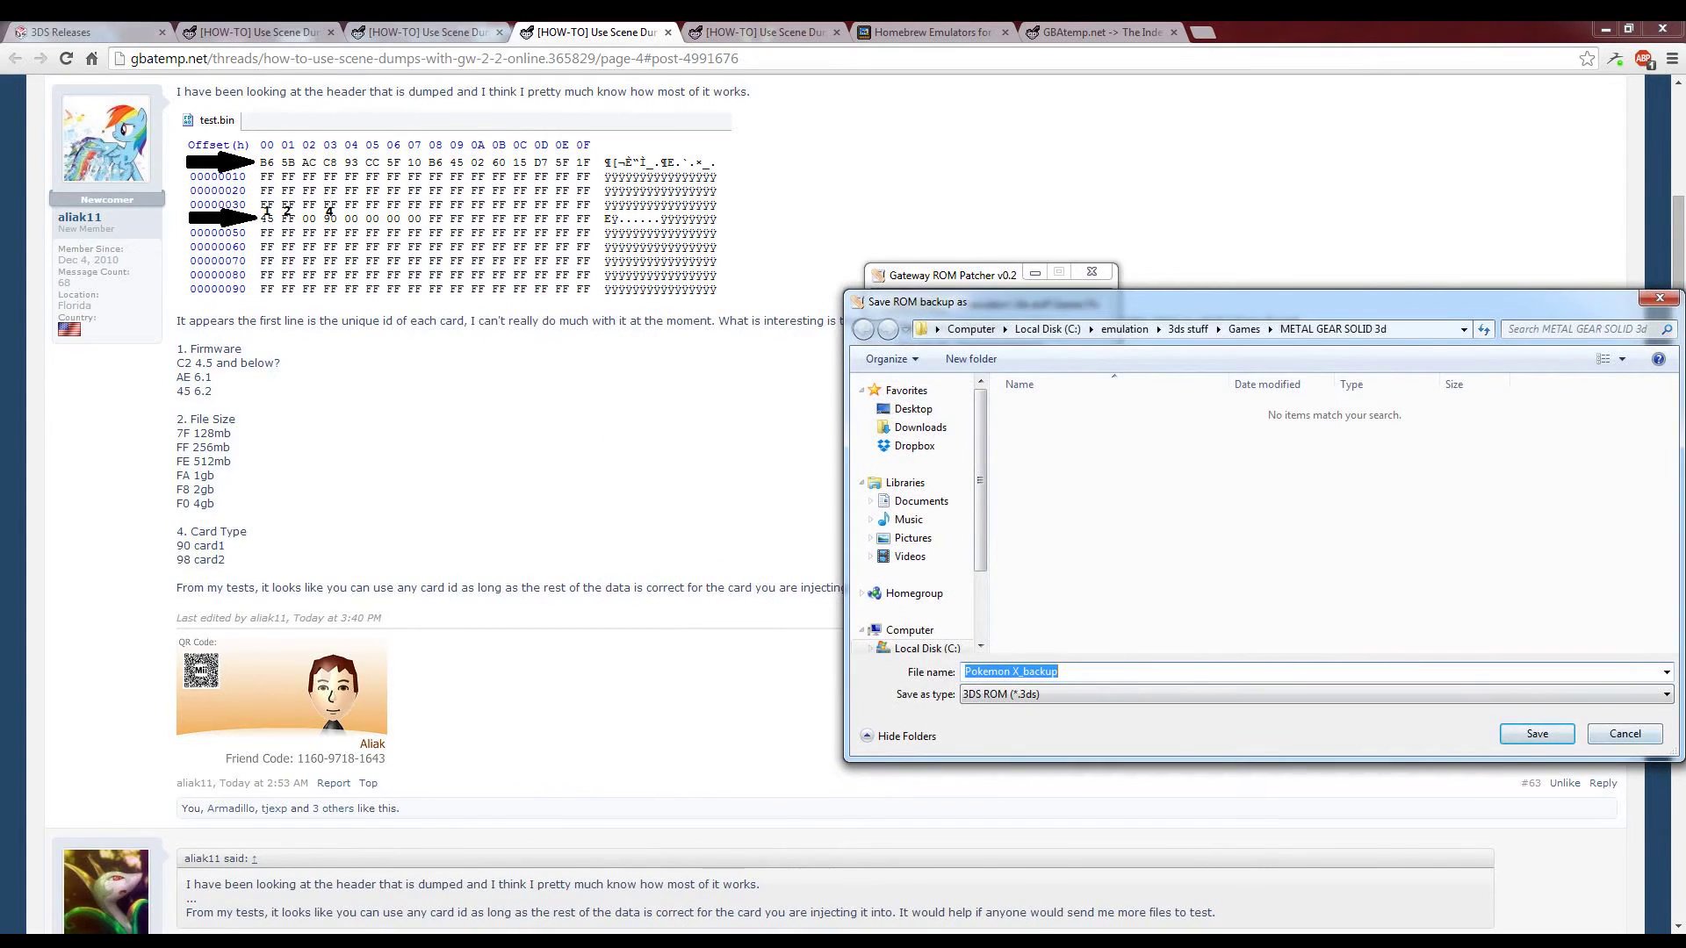
{"action": "key", "text": "Return"}
{"action": "key", "text": "Escape"}
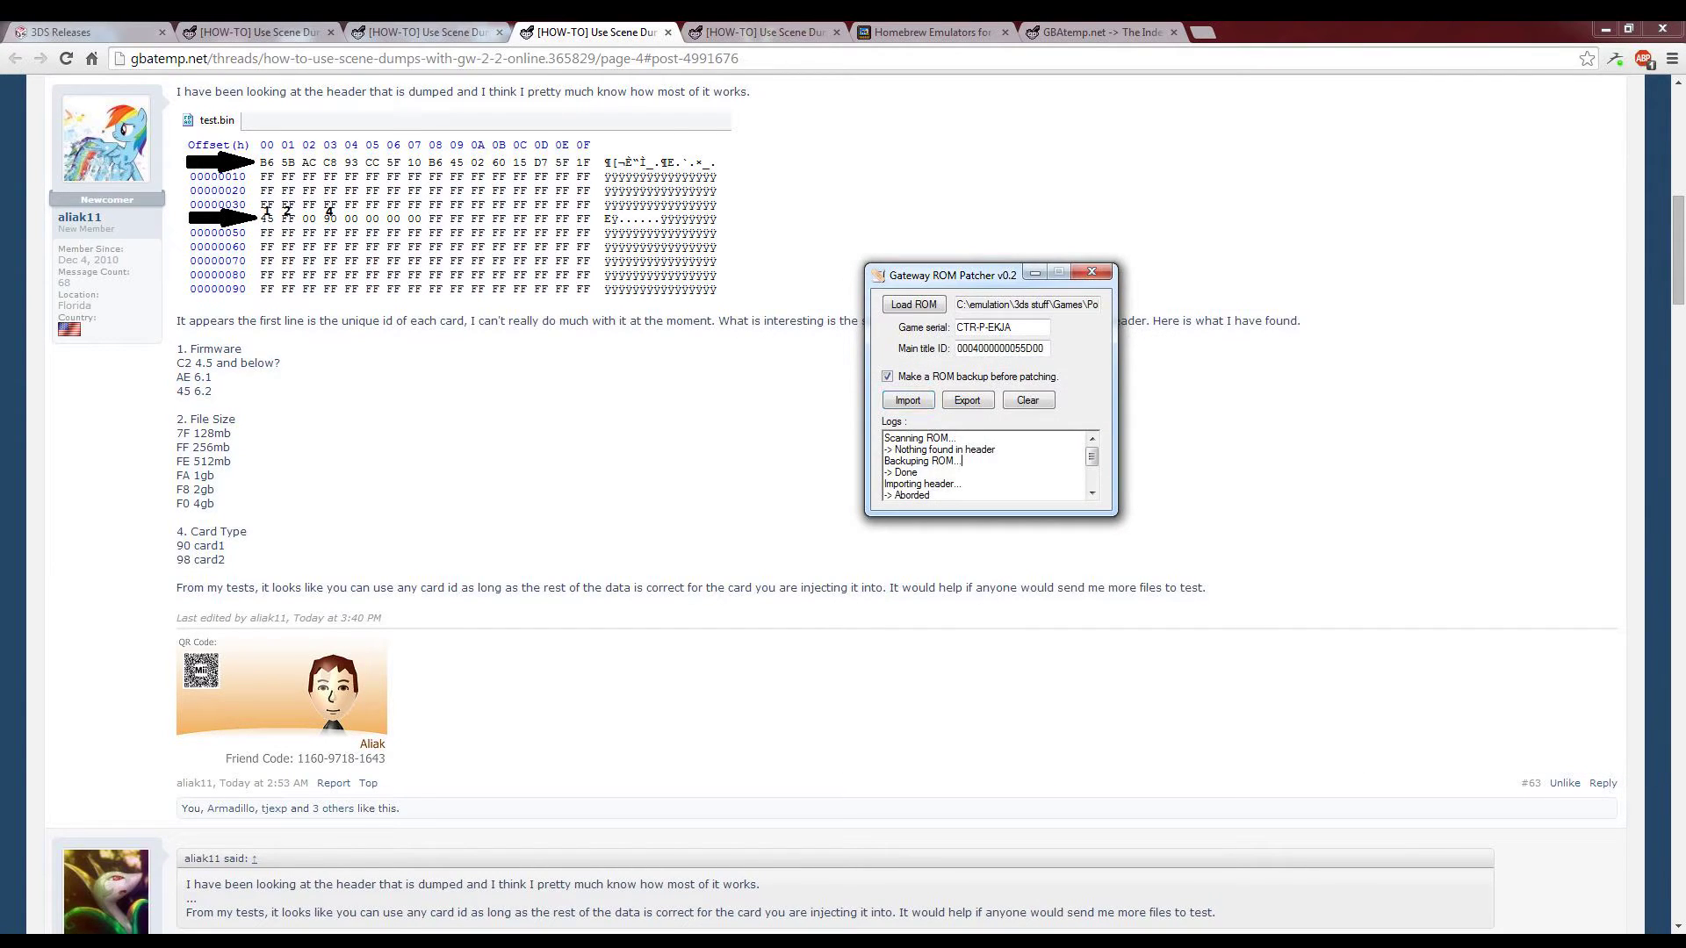
{"action": "left_click_drag", "start_coordinate": [1091, 456], "coordinate": [1091, 475]}
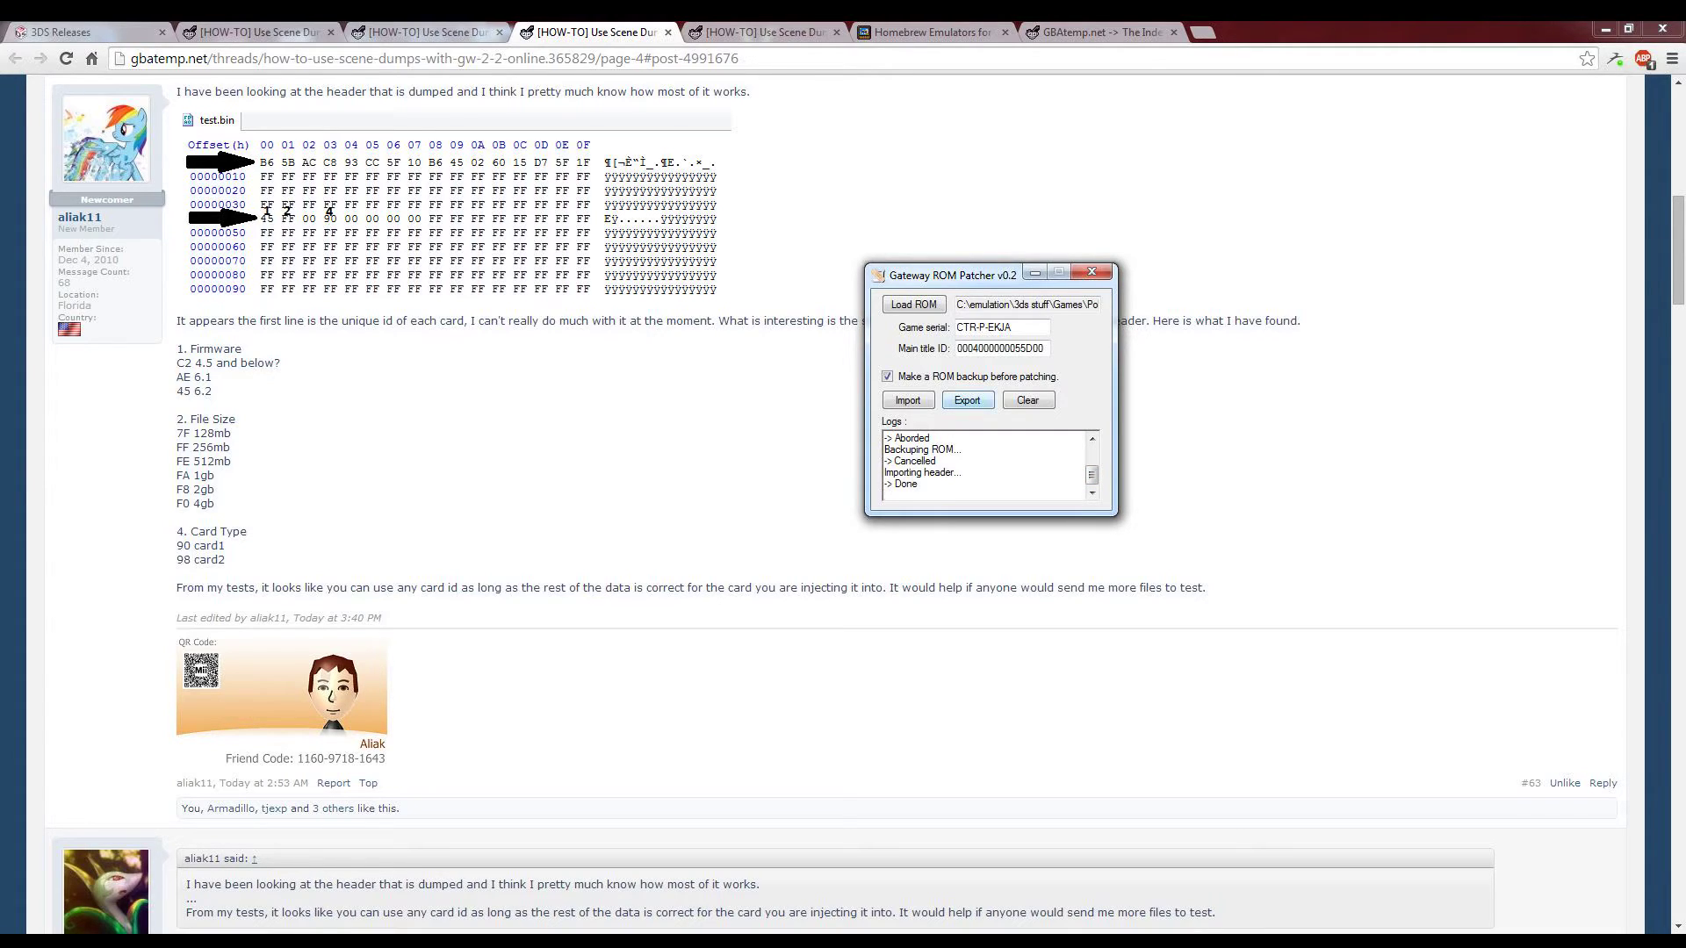
Export the ROM's header as PokemonXHeaderTest in the METAL GEAR SOLID 3d folder.
{"action": "left_click", "coordinate": [967, 400]}
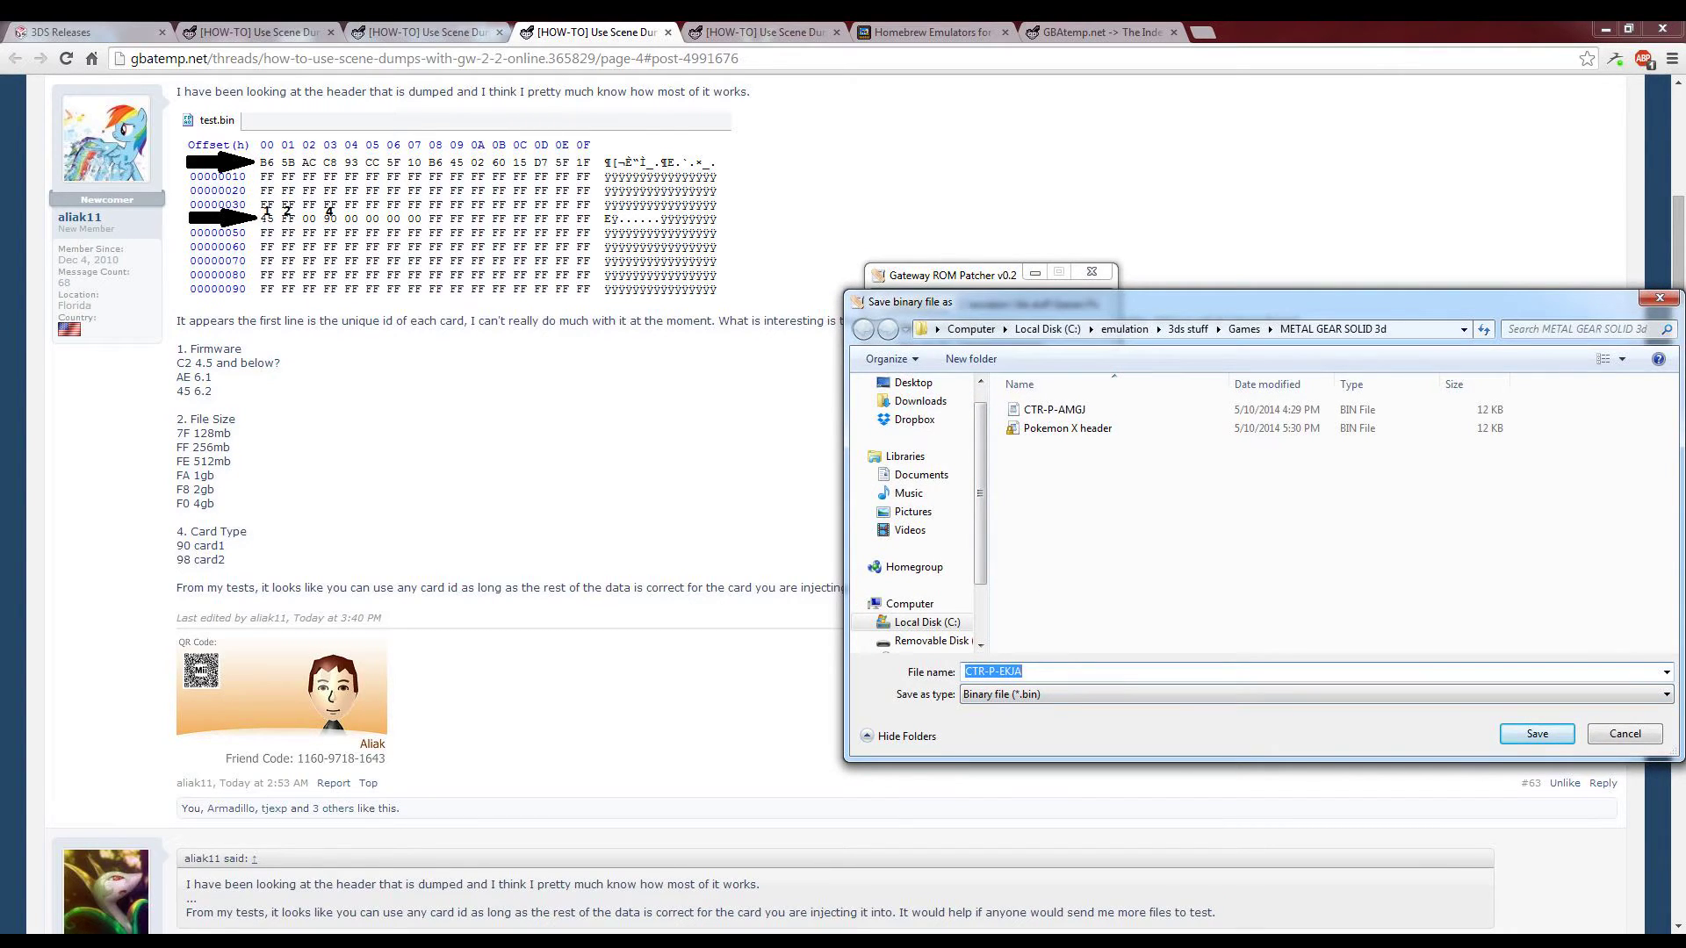
{"action": "type", "text": "PokemonXHeaderTest"}
{"action": "key", "text": "Return"}
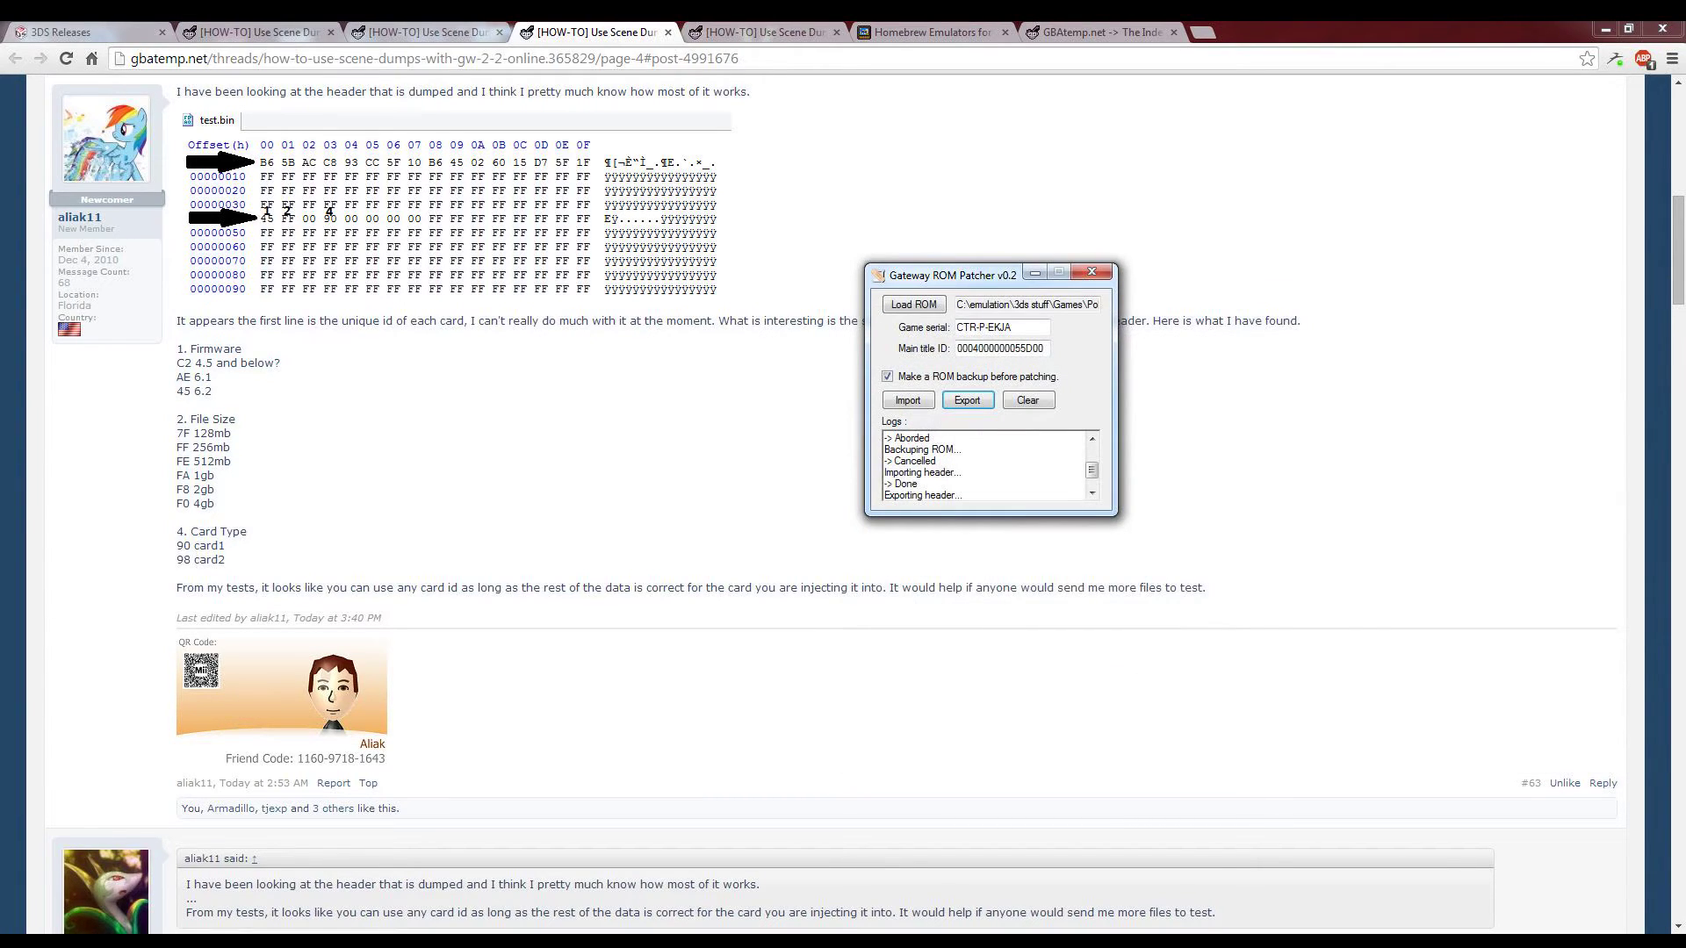
Open PokemonXHeaderTest in Hex Edit, check its ID and the header bytes at row 0040, and close the editor.
{"action": "key", "text": "alt+Tab"}
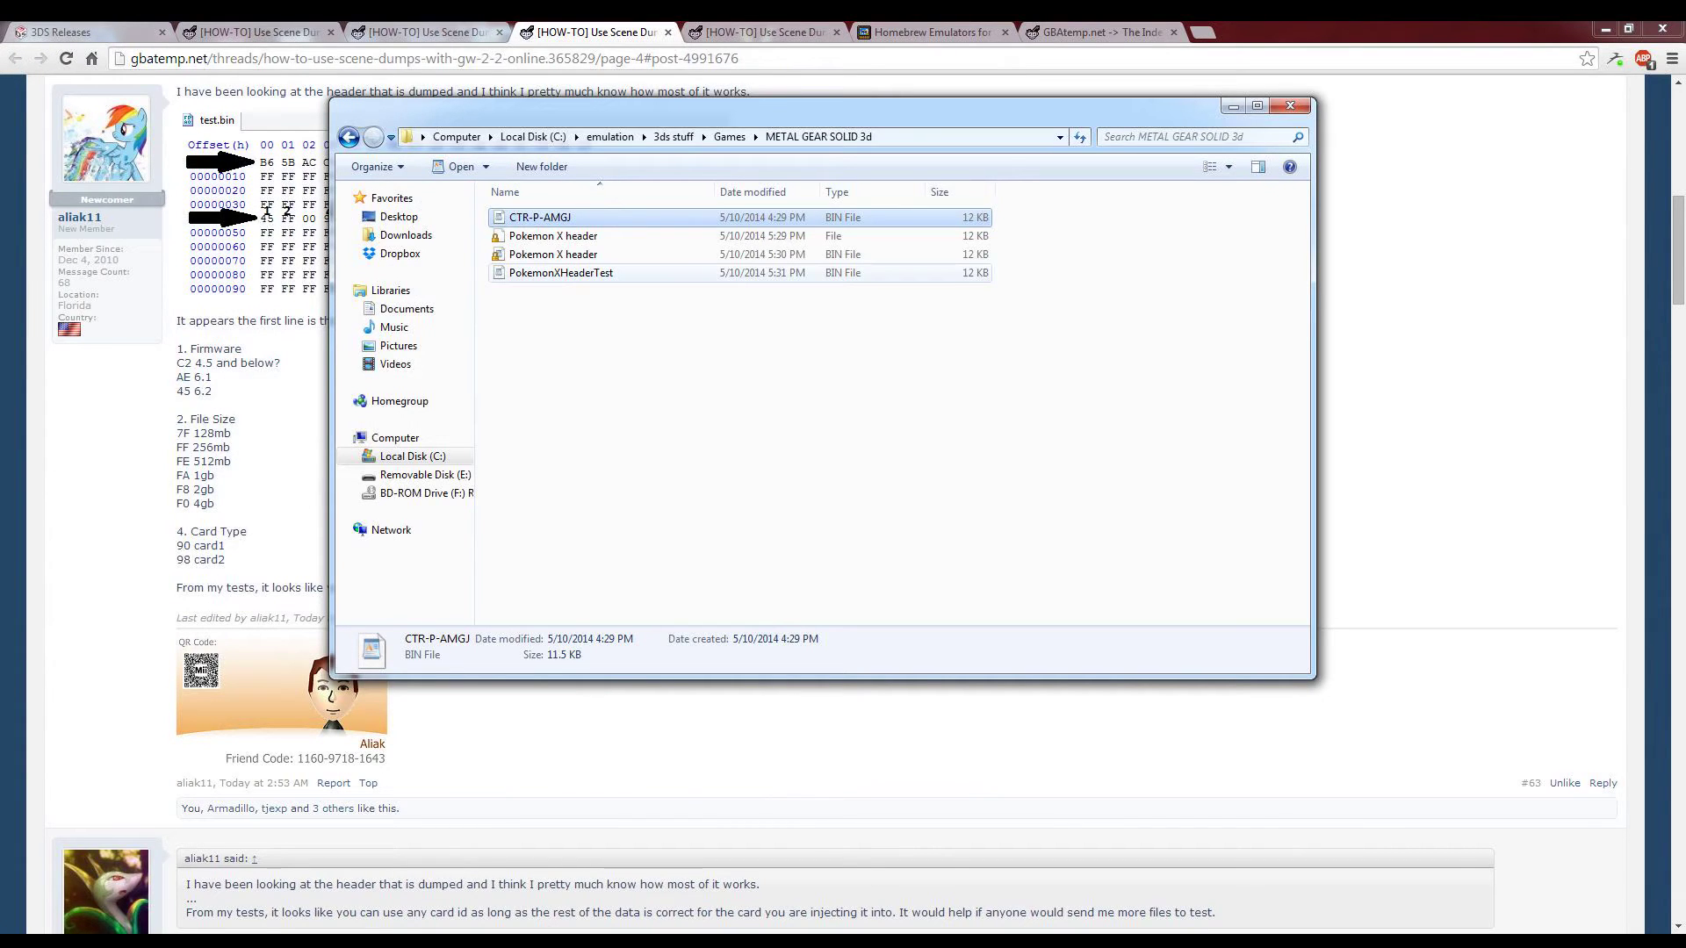
{"action": "right_click", "coordinate": [586, 272]}
{"action": "left_click", "coordinate": [659, 301]}
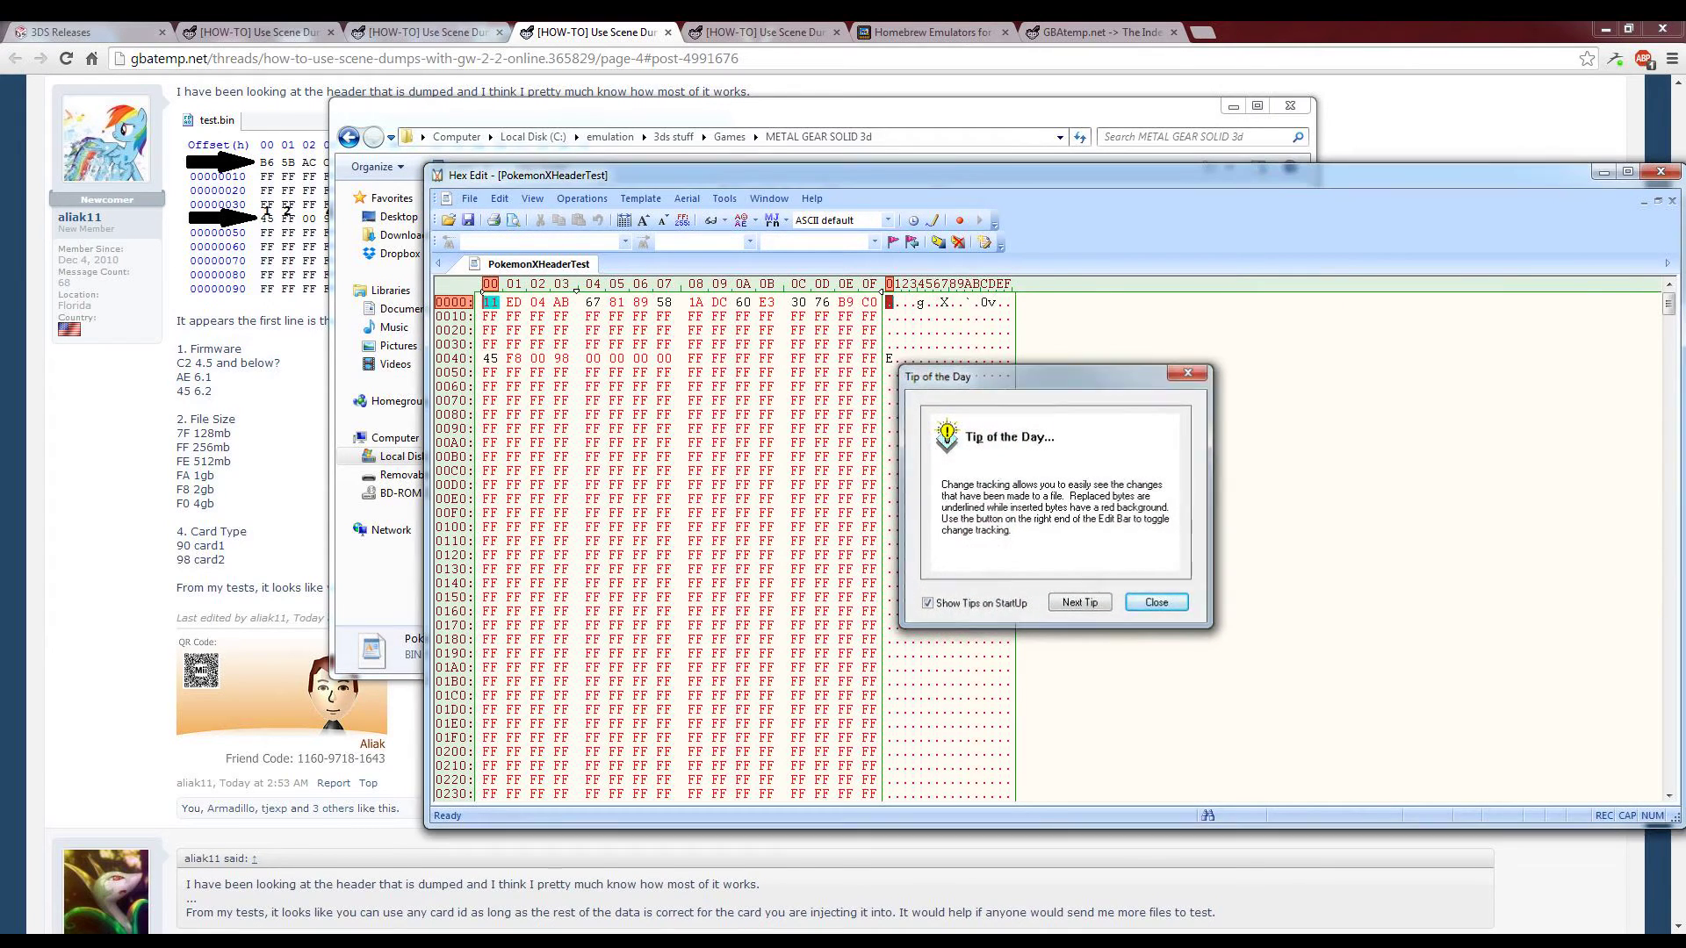
{"action": "key", "text": "Return"}
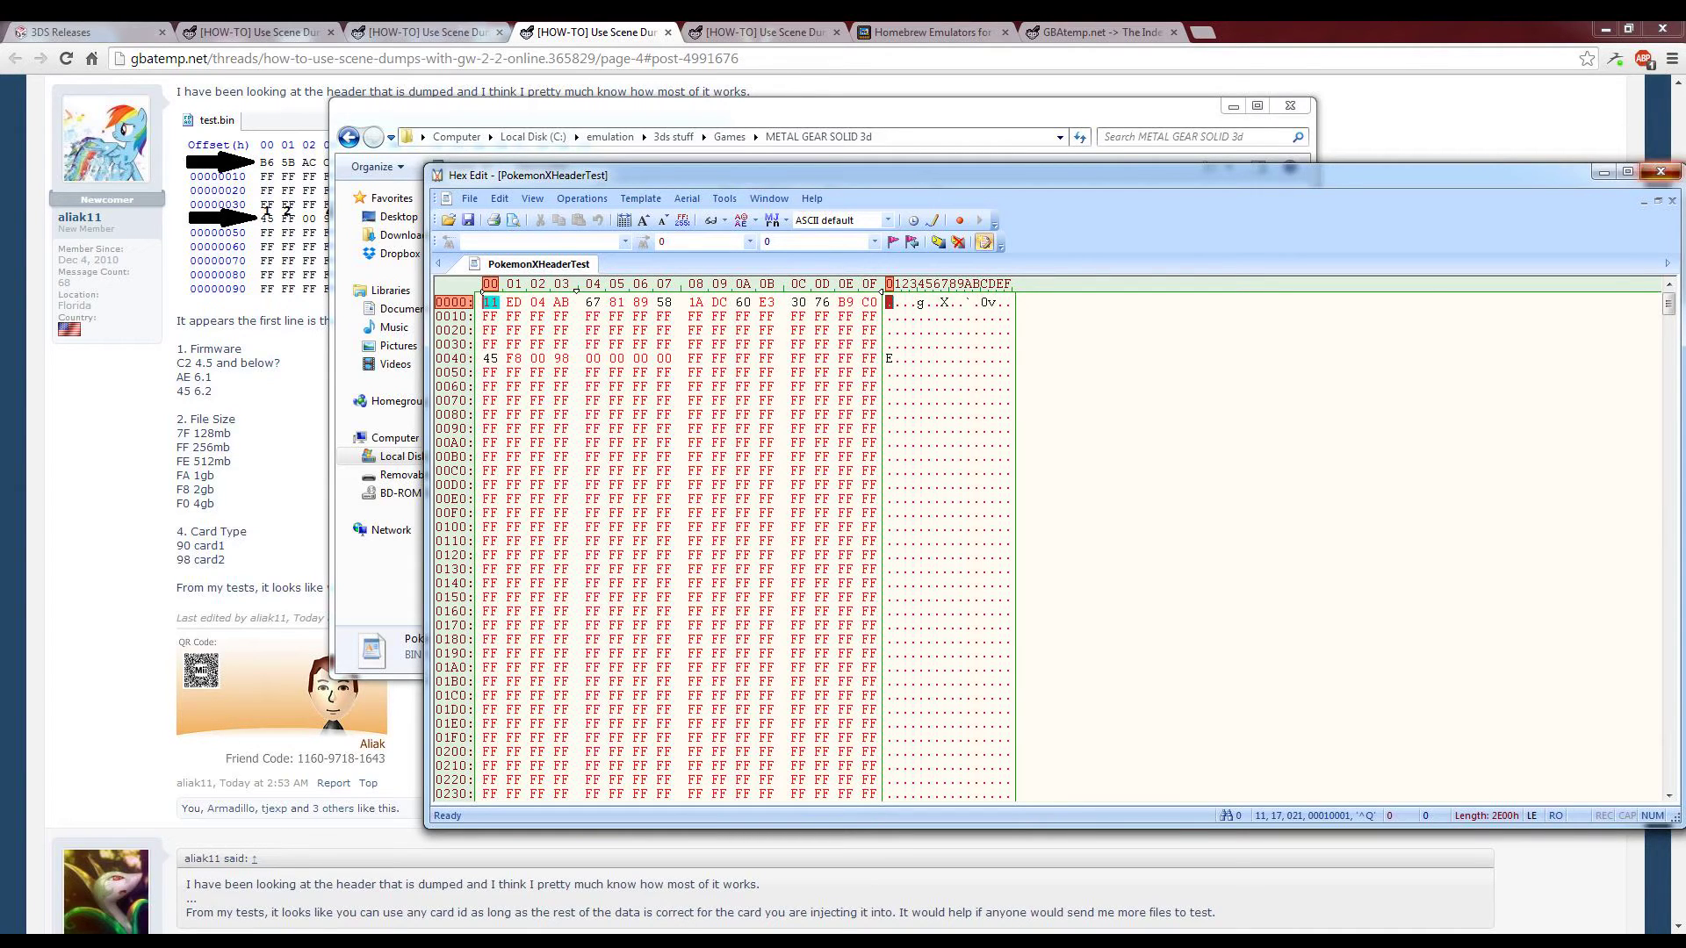
{"action": "left_click", "coordinate": [1660, 171]}
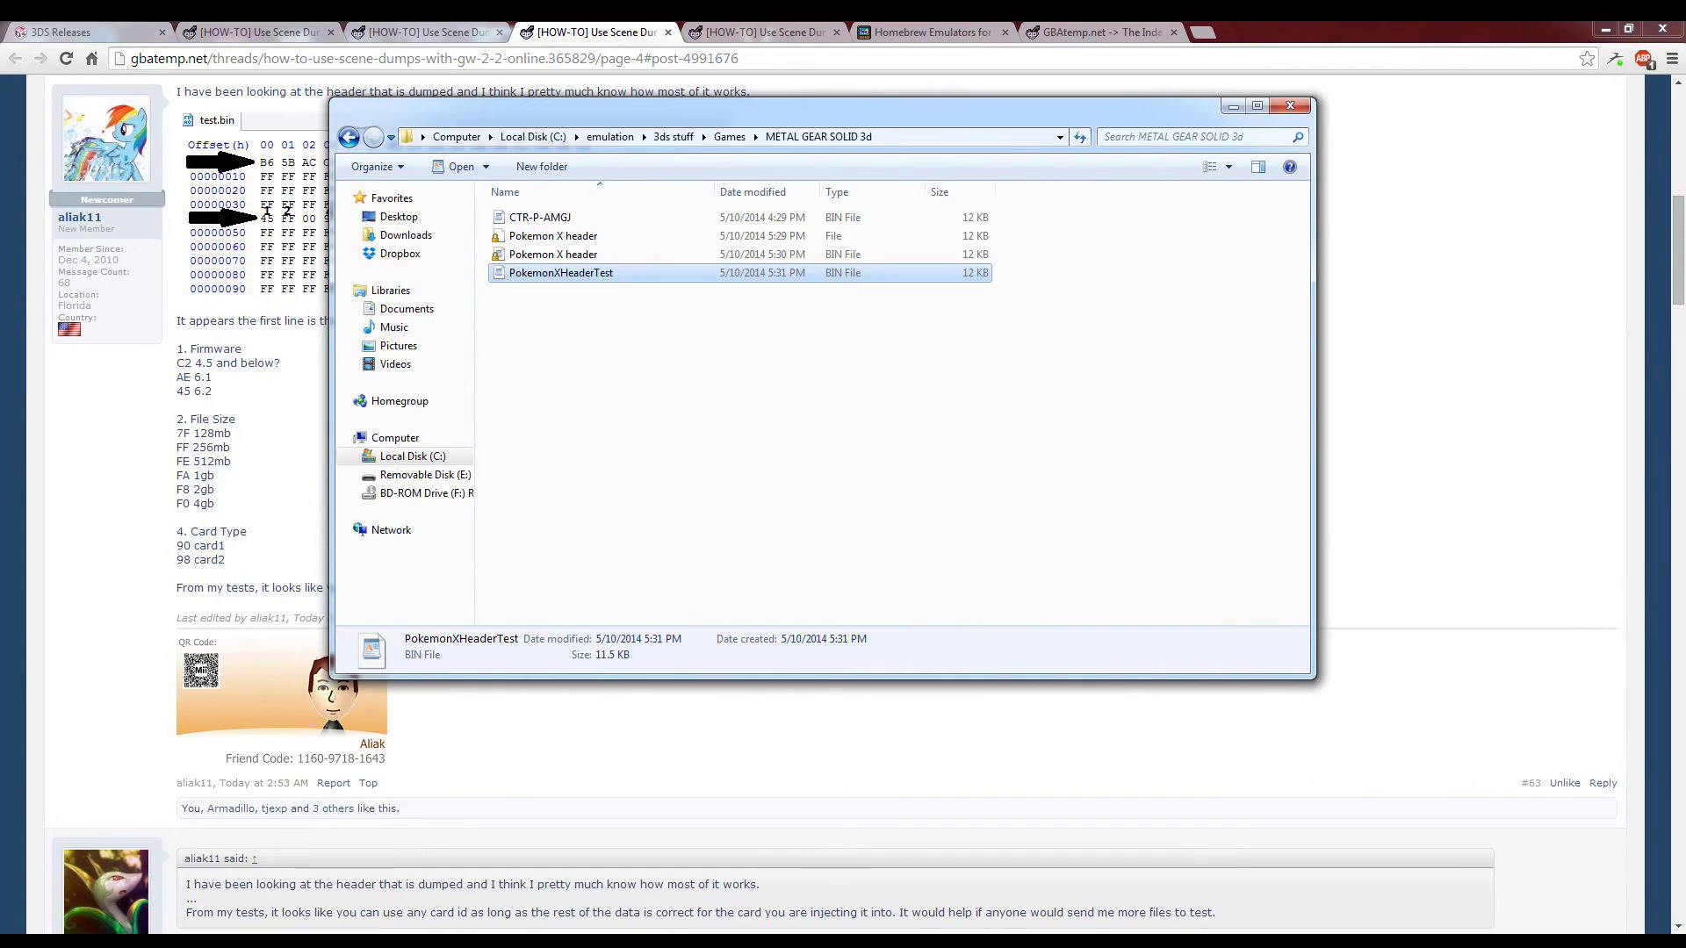
Copy the patched Pokemon X.3ds from the Pokemon X folder to the root of Removable Disk (E:).
{"action": "key", "text": "alt+Tab"}
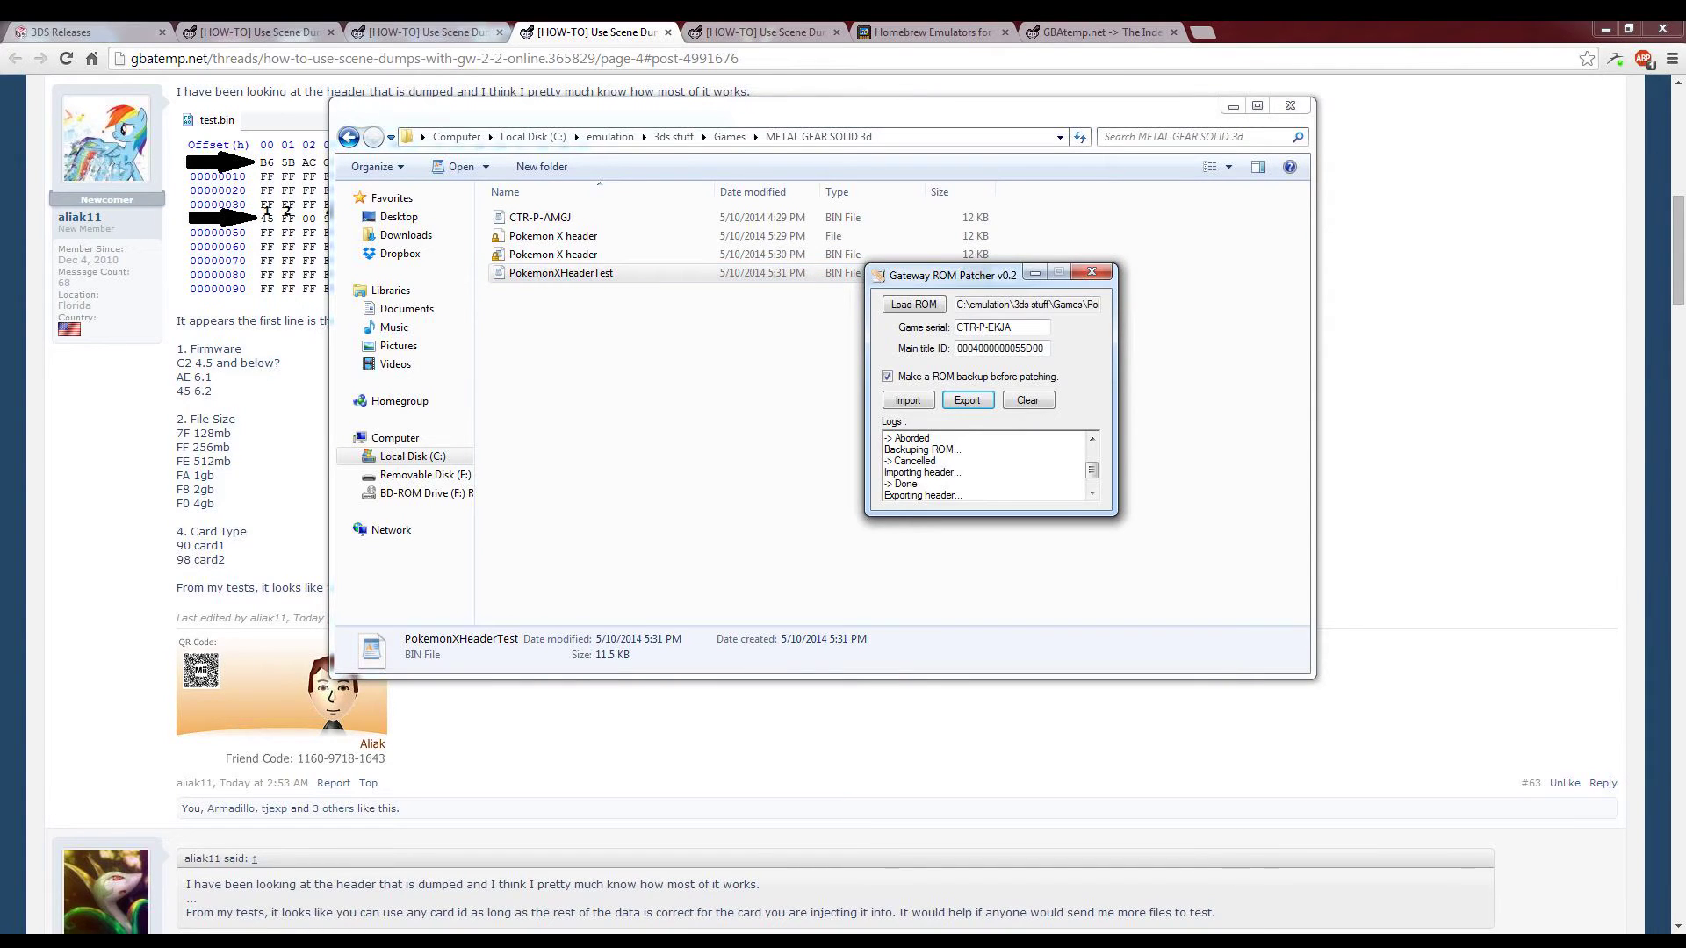
{"action": "key", "text": "alt+Tab"}
{"action": "key", "text": "alt+Tab"}
{"action": "key", "text": "alt+Tab"}
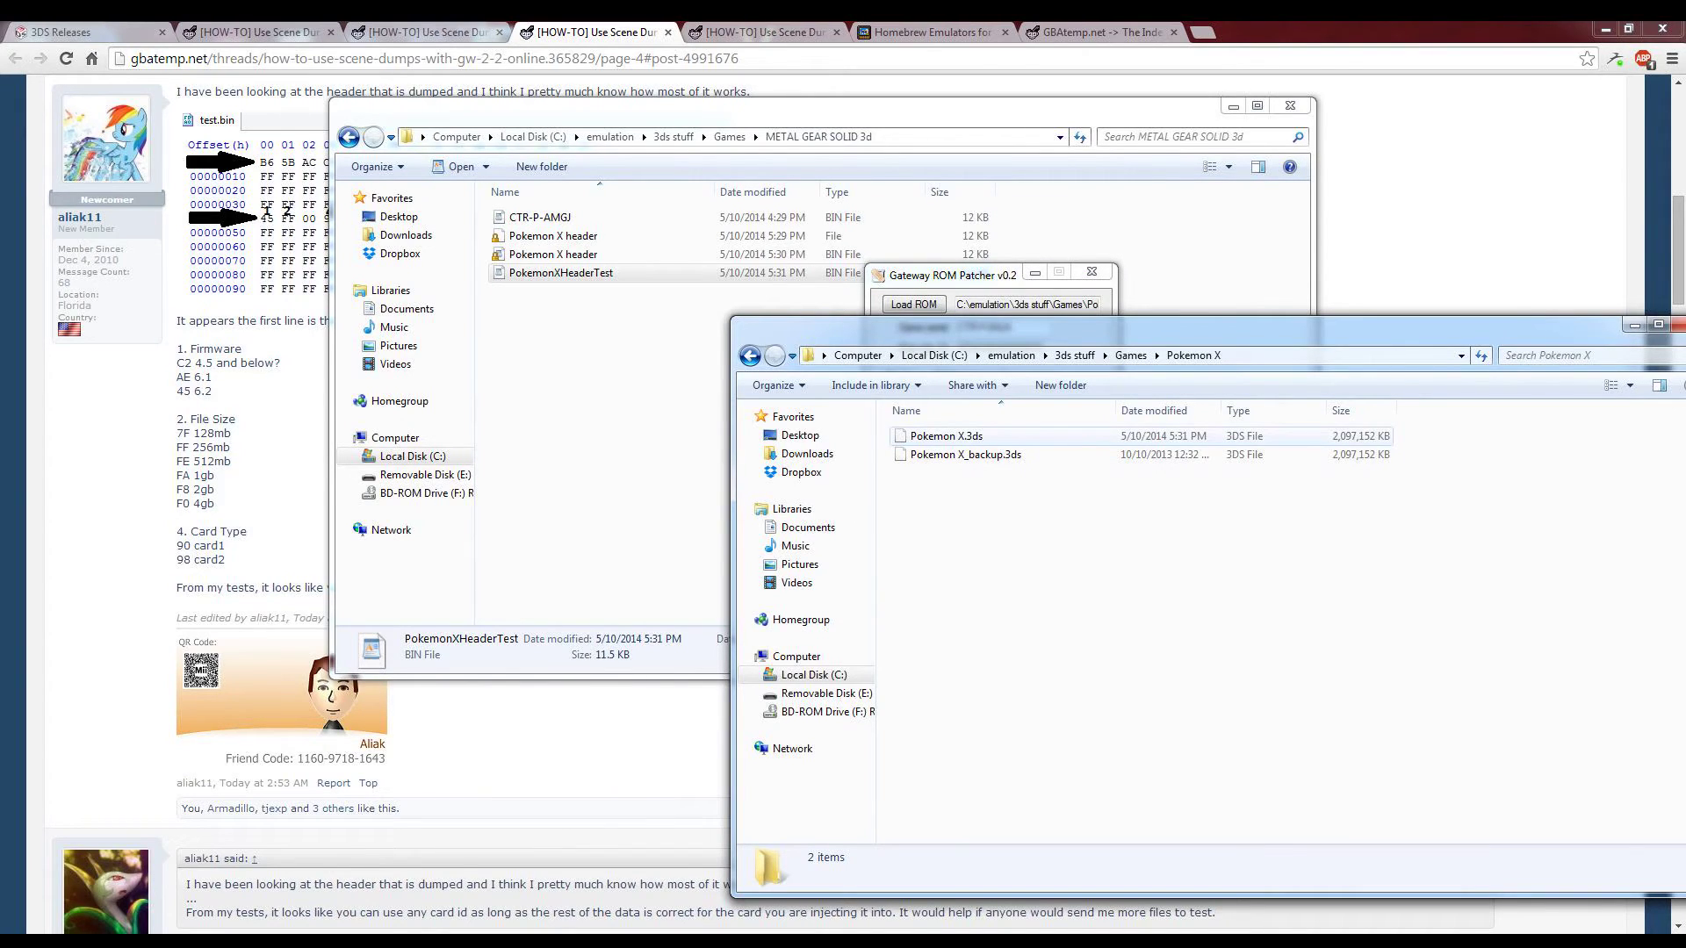
{"action": "left_click", "coordinate": [946, 436]}
{"action": "key", "text": "alt+Tab"}
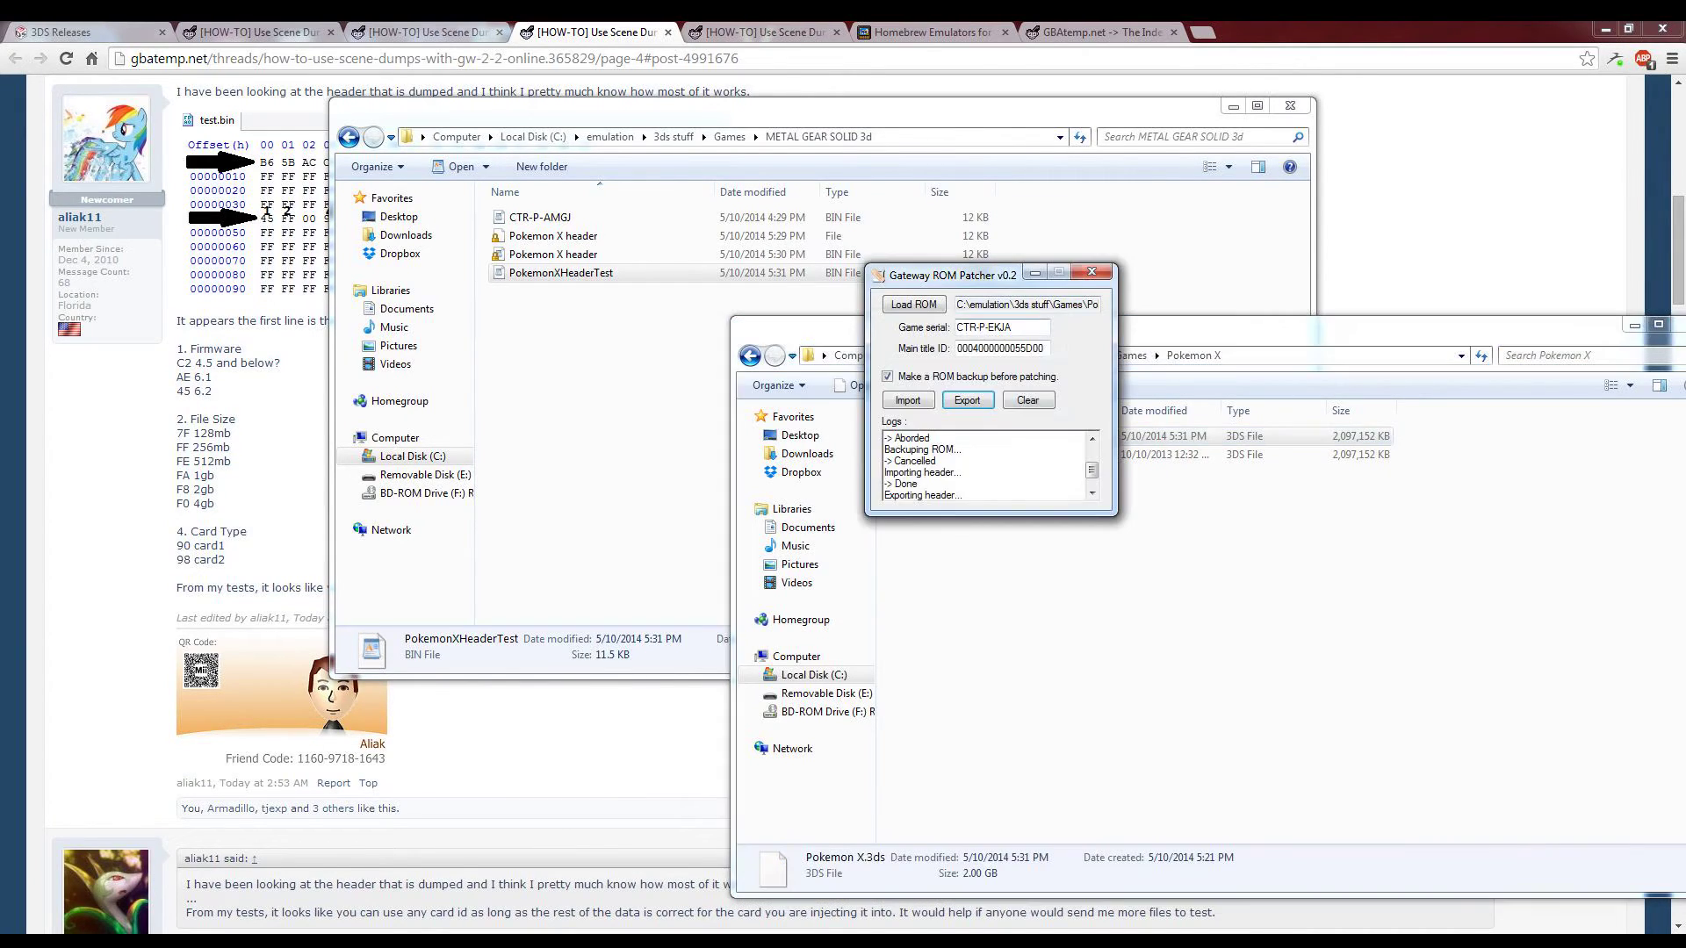
{"action": "key", "text": "alt+Tab"}
{"action": "right_click", "coordinate": [945, 435]}
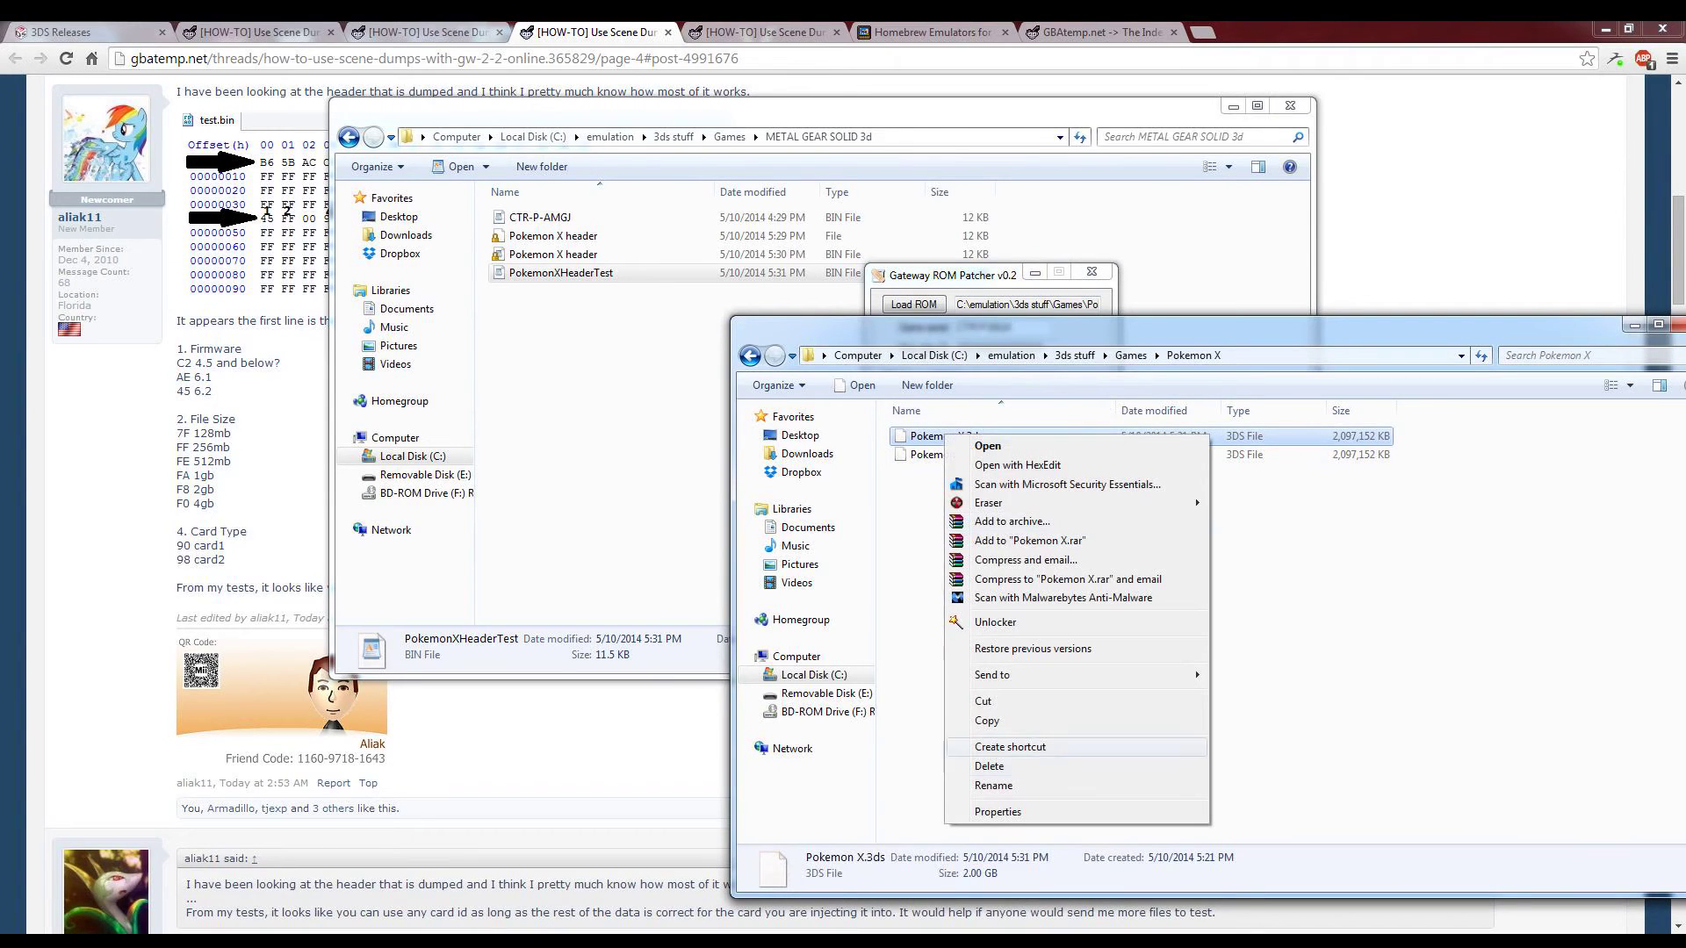
{"action": "left_click", "coordinate": [986, 720]}
{"action": "key", "text": "alt+Tab"}
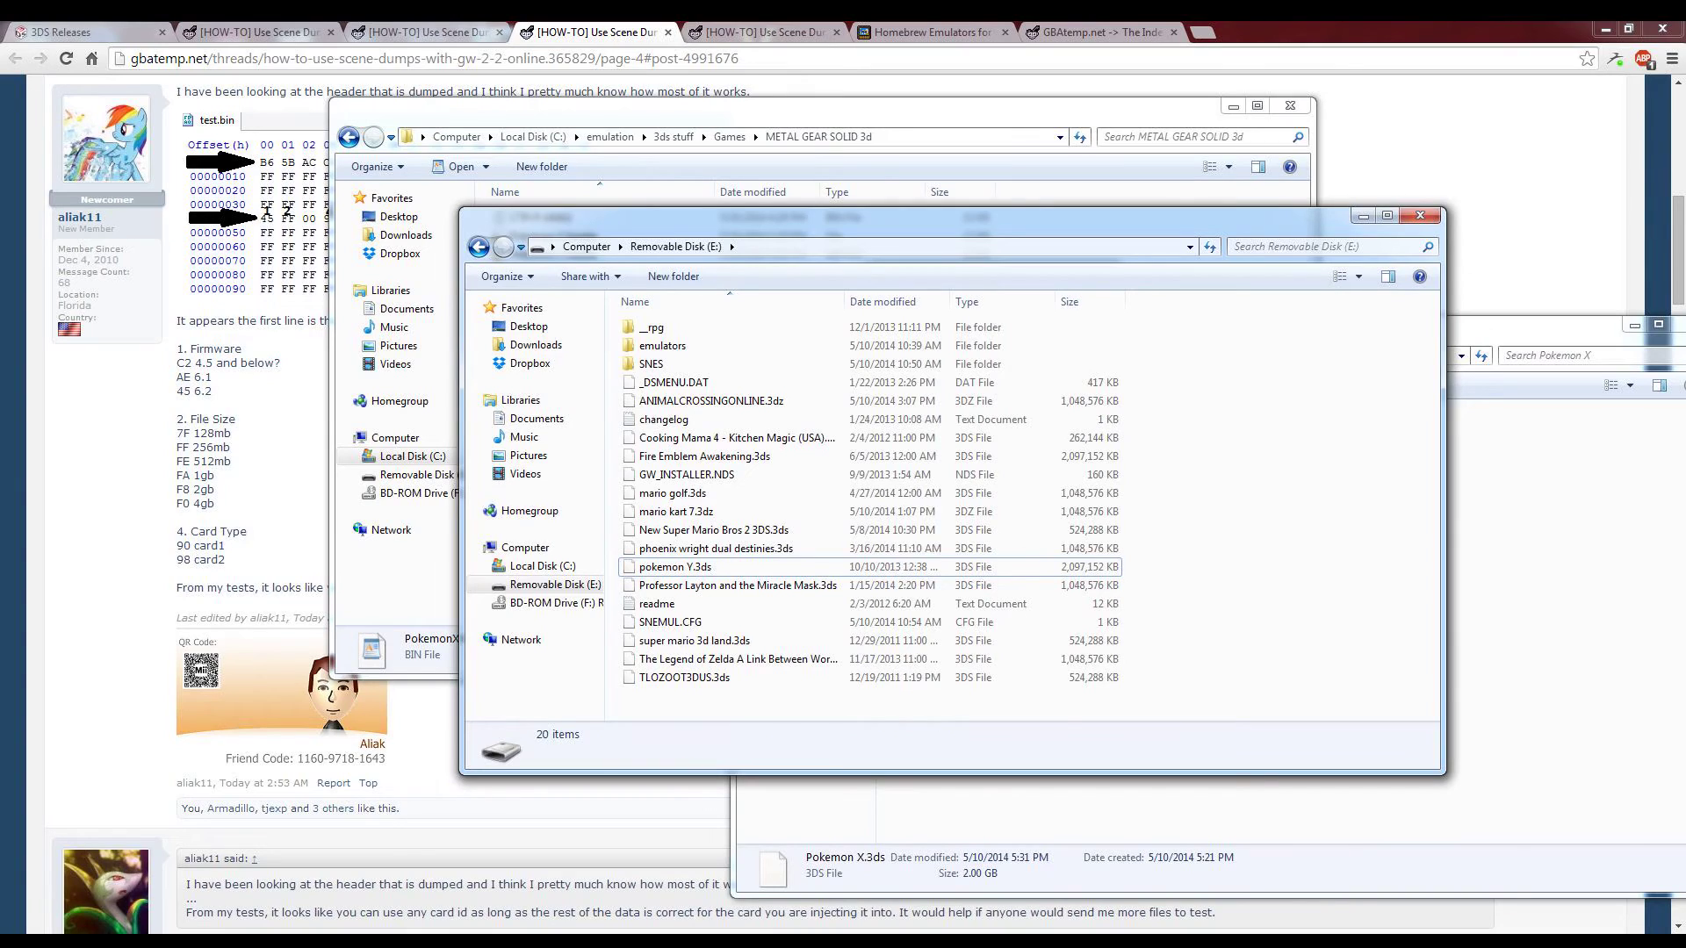
{"action": "key", "text": "ctrl+v"}
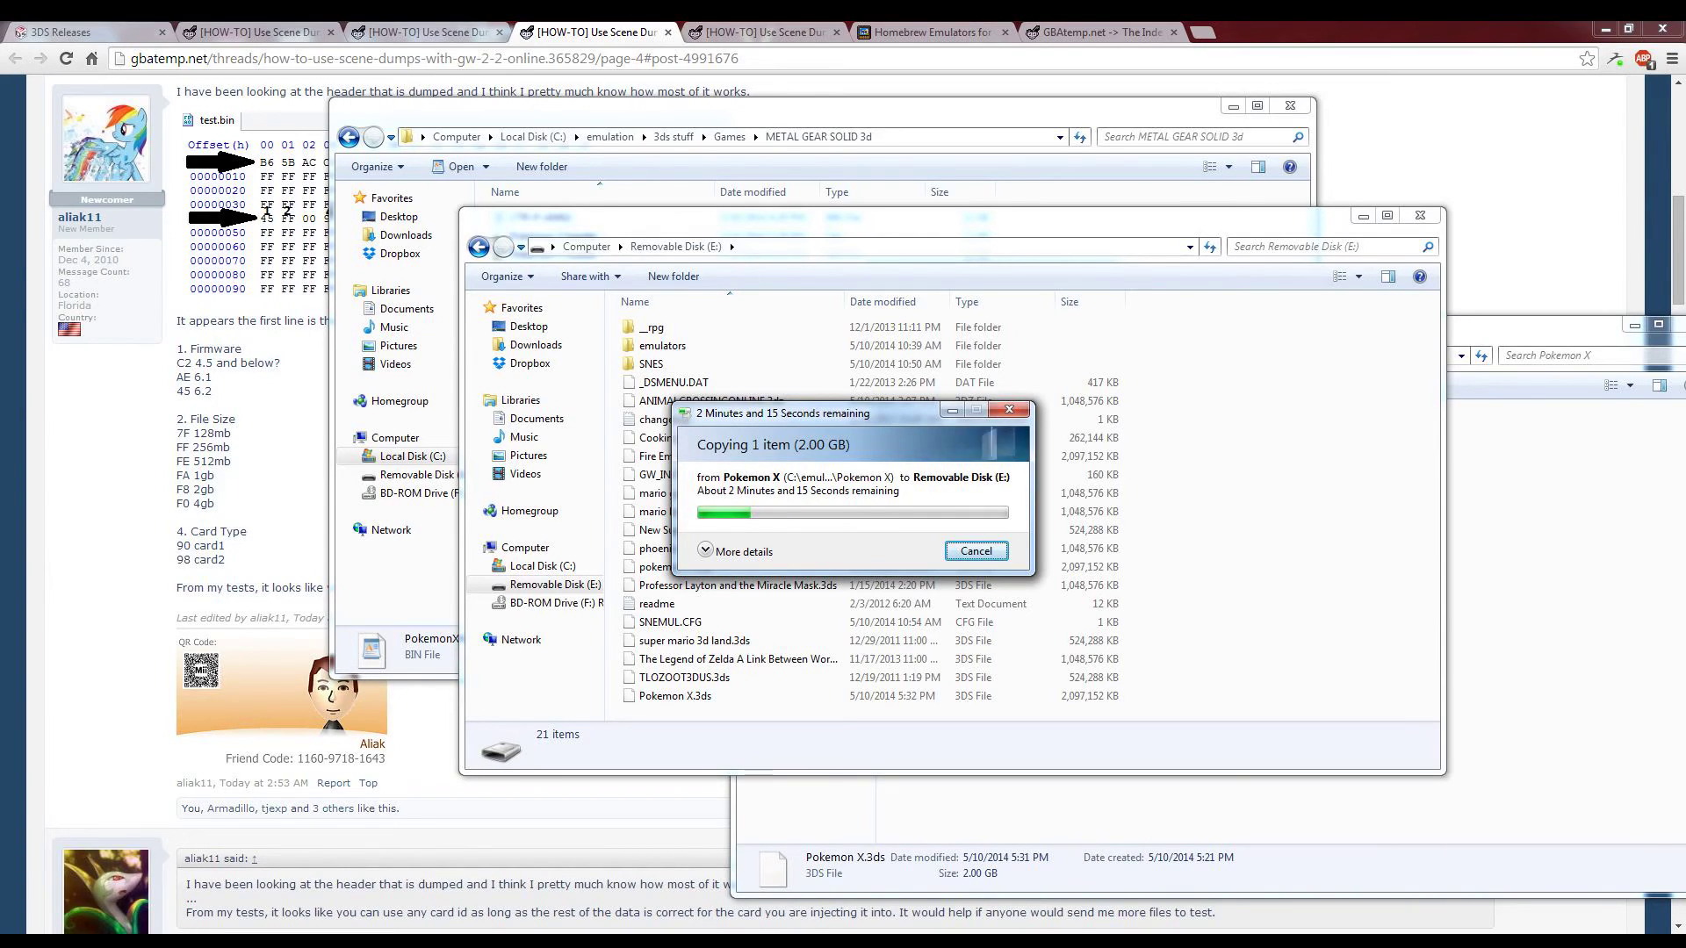
{"action": "key", "text": "alt+Tab"}
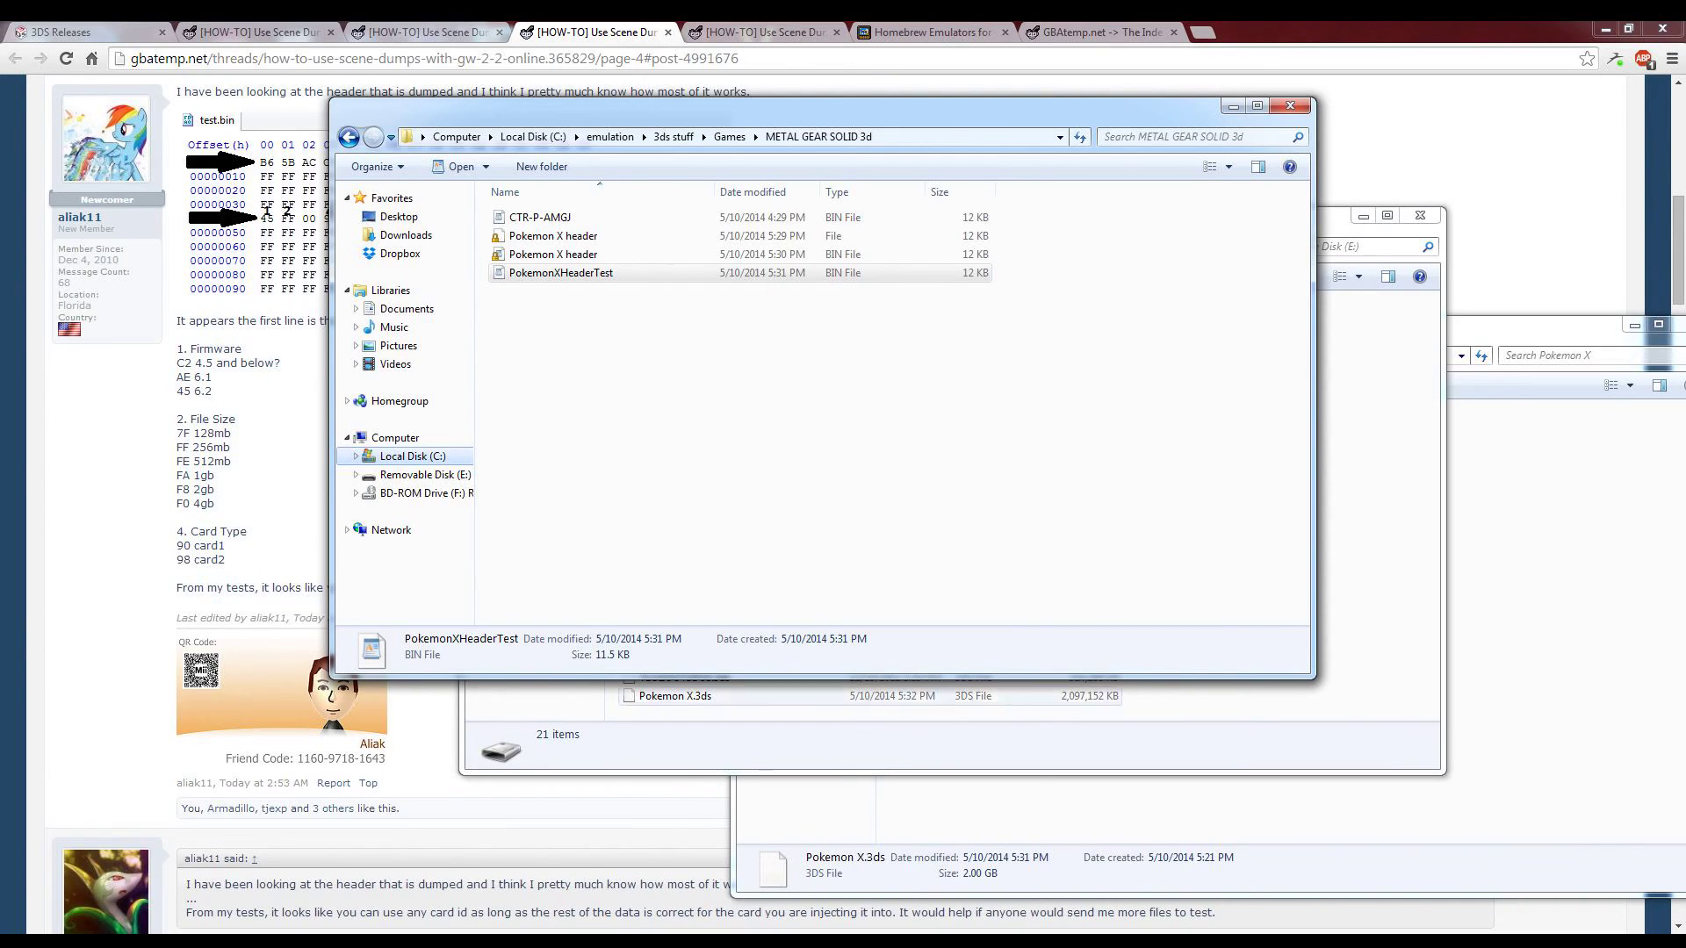
{"action": "left_click", "coordinate": [869, 712]}
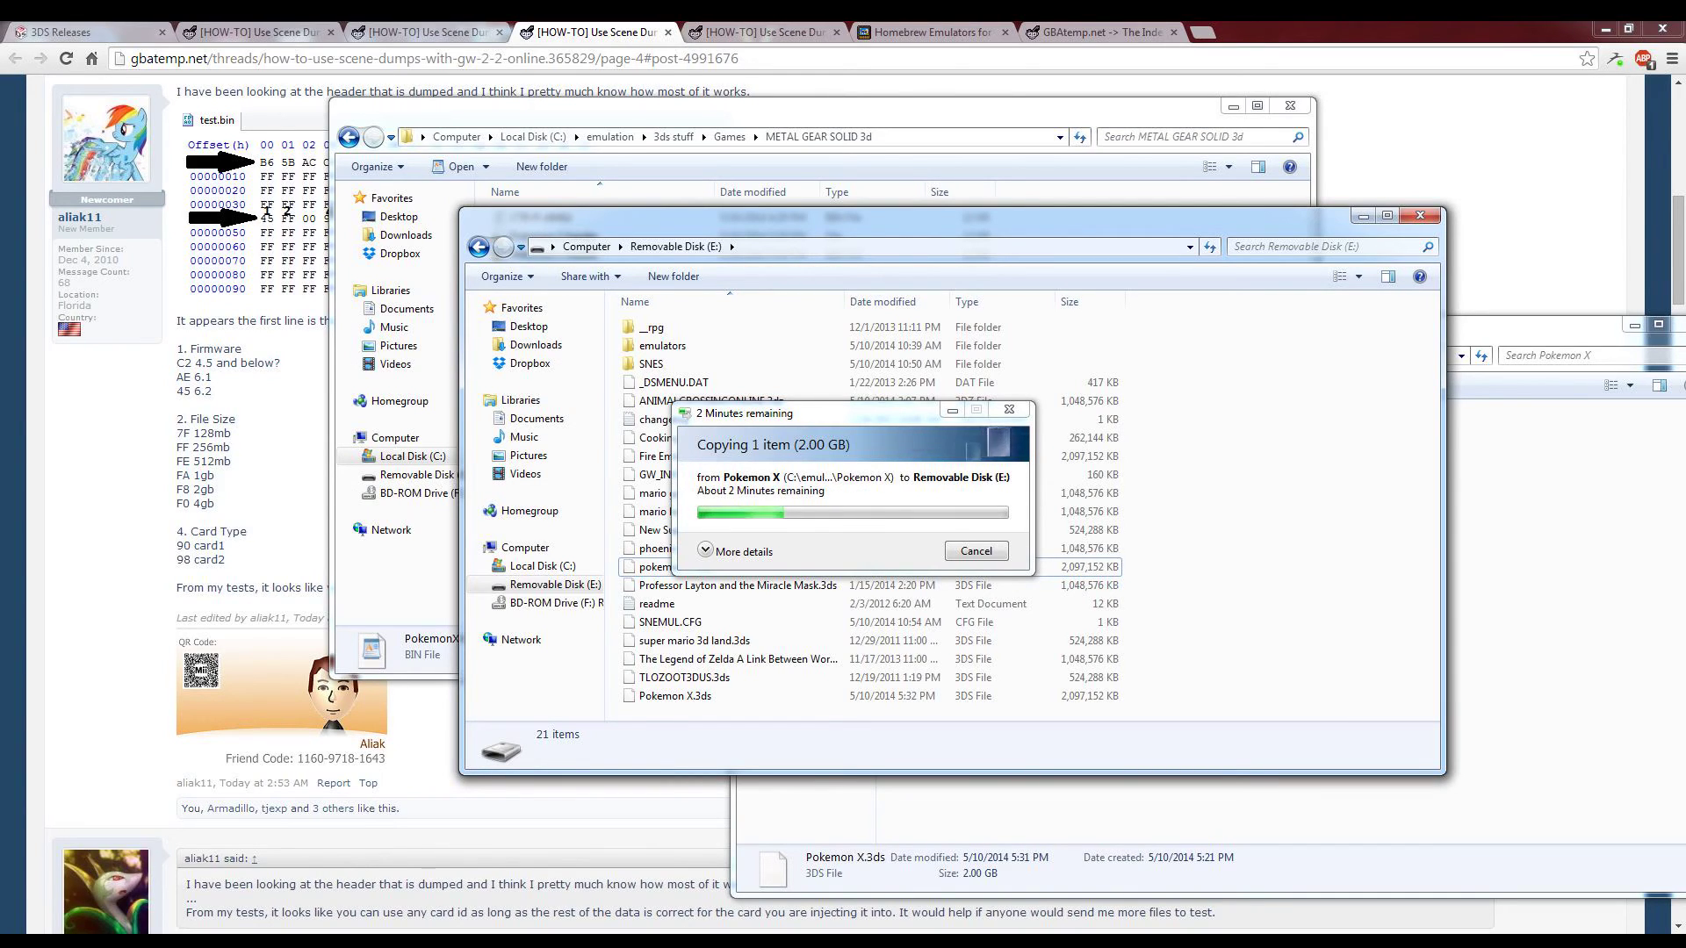
{"action": "key", "text": "alt+Tab"}
{"action": "key", "text": "super+Down"}
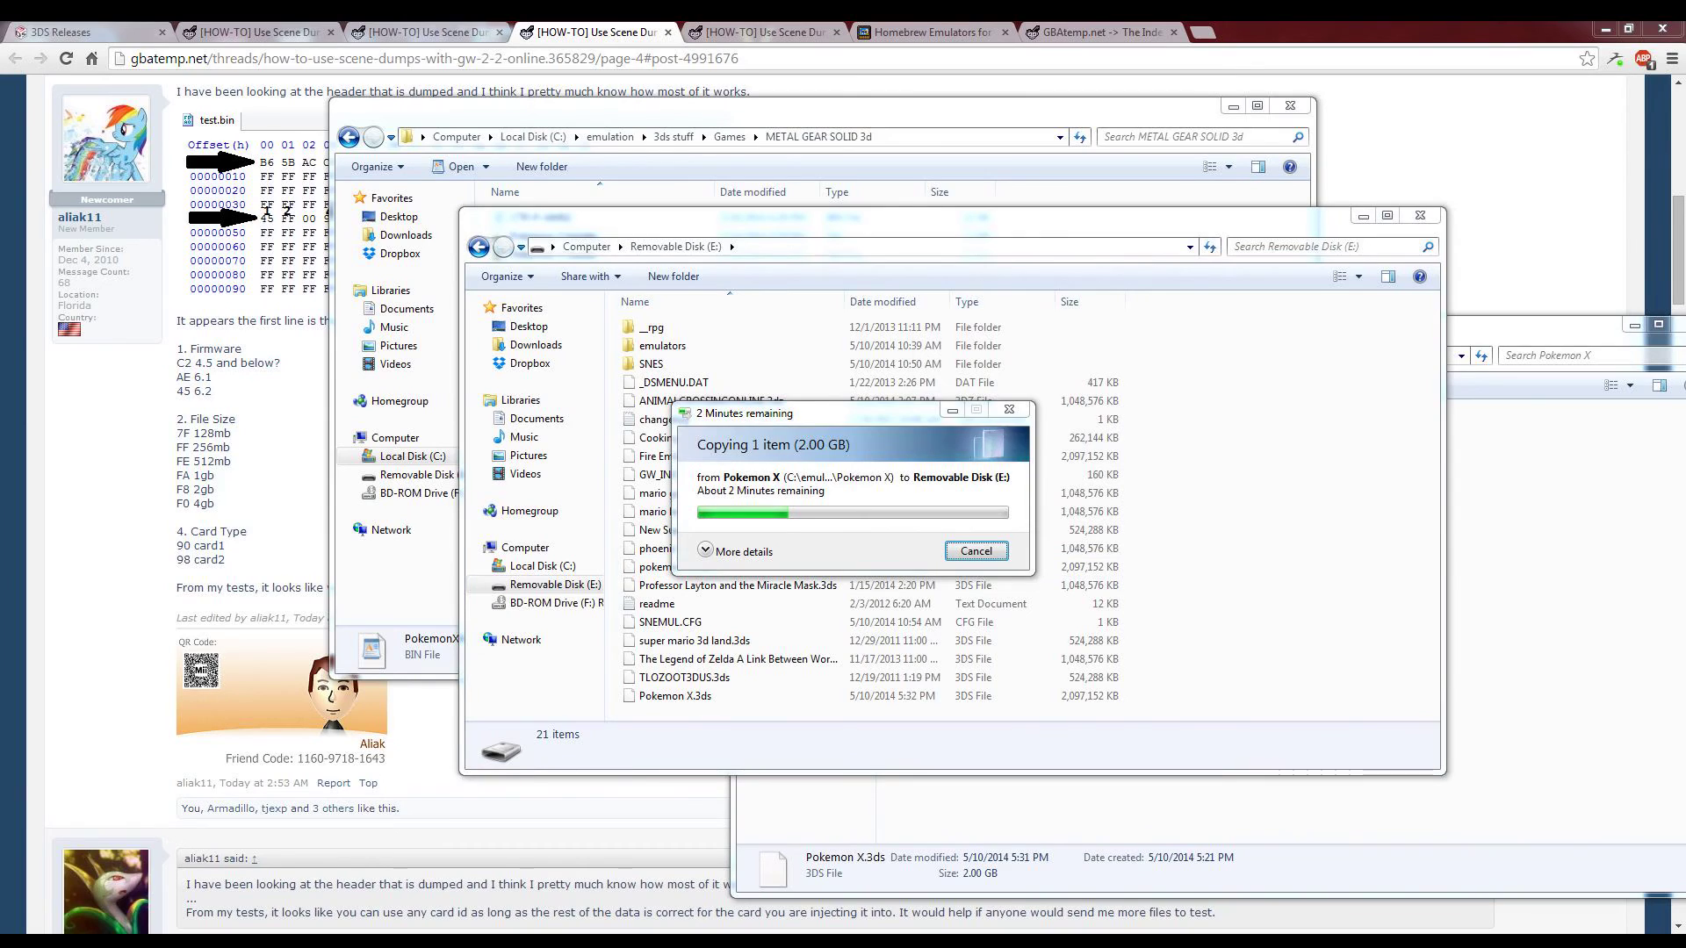
{"action": "key", "text": "F6"}
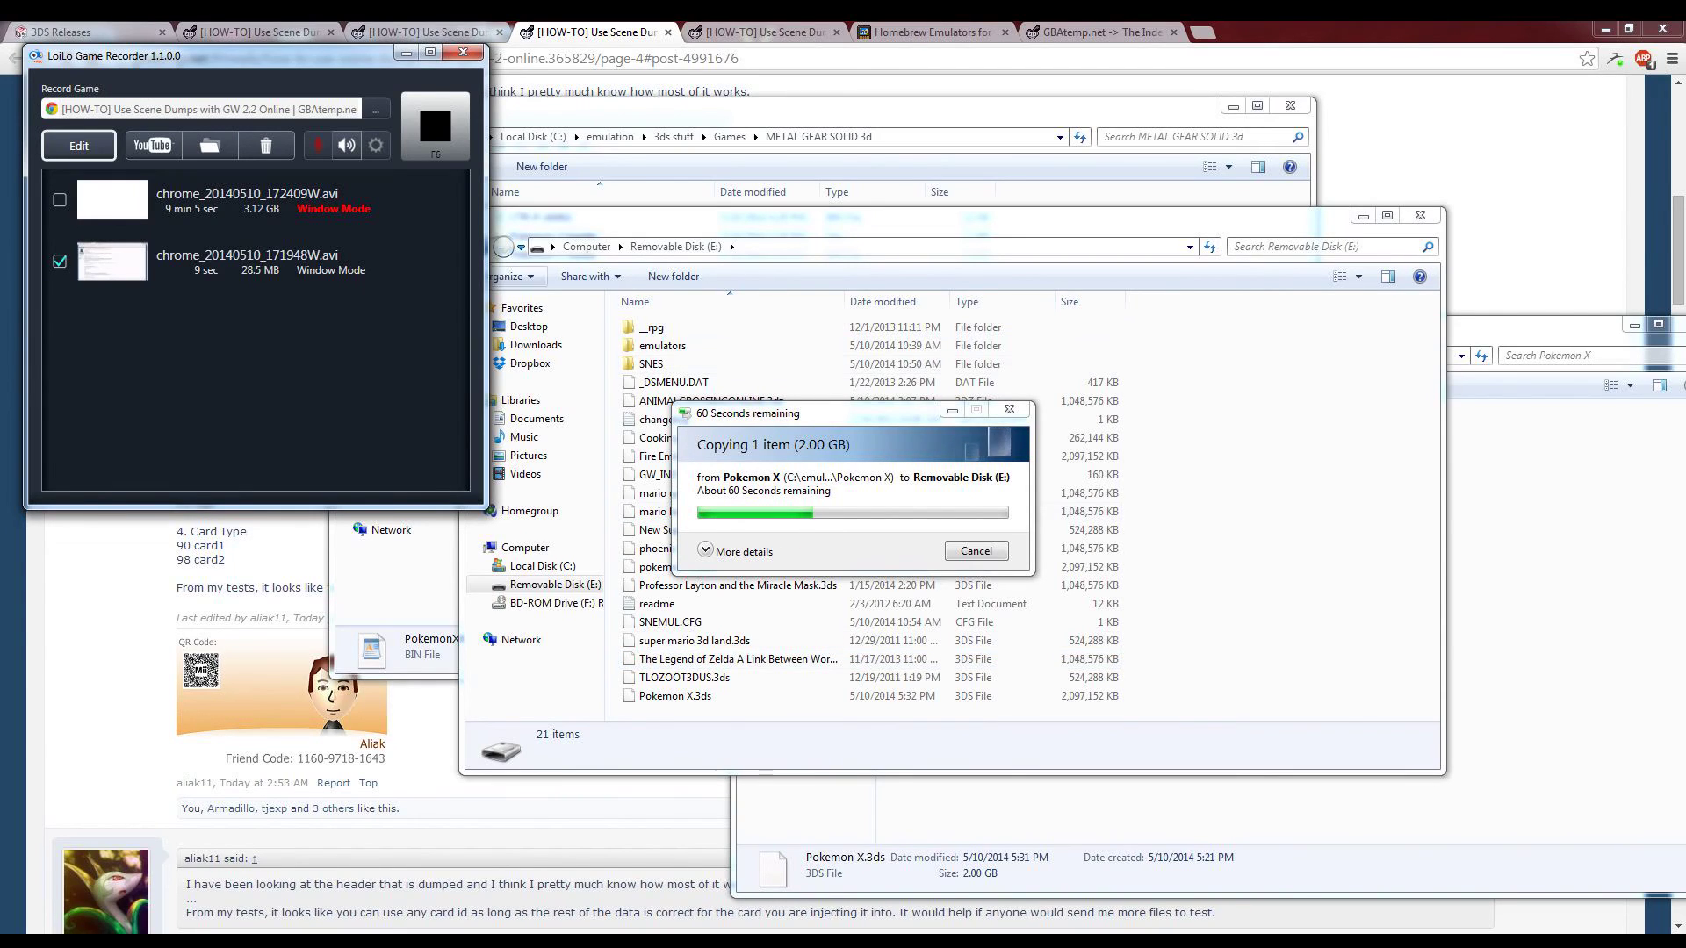
{"action": "key", "text": "F6"}
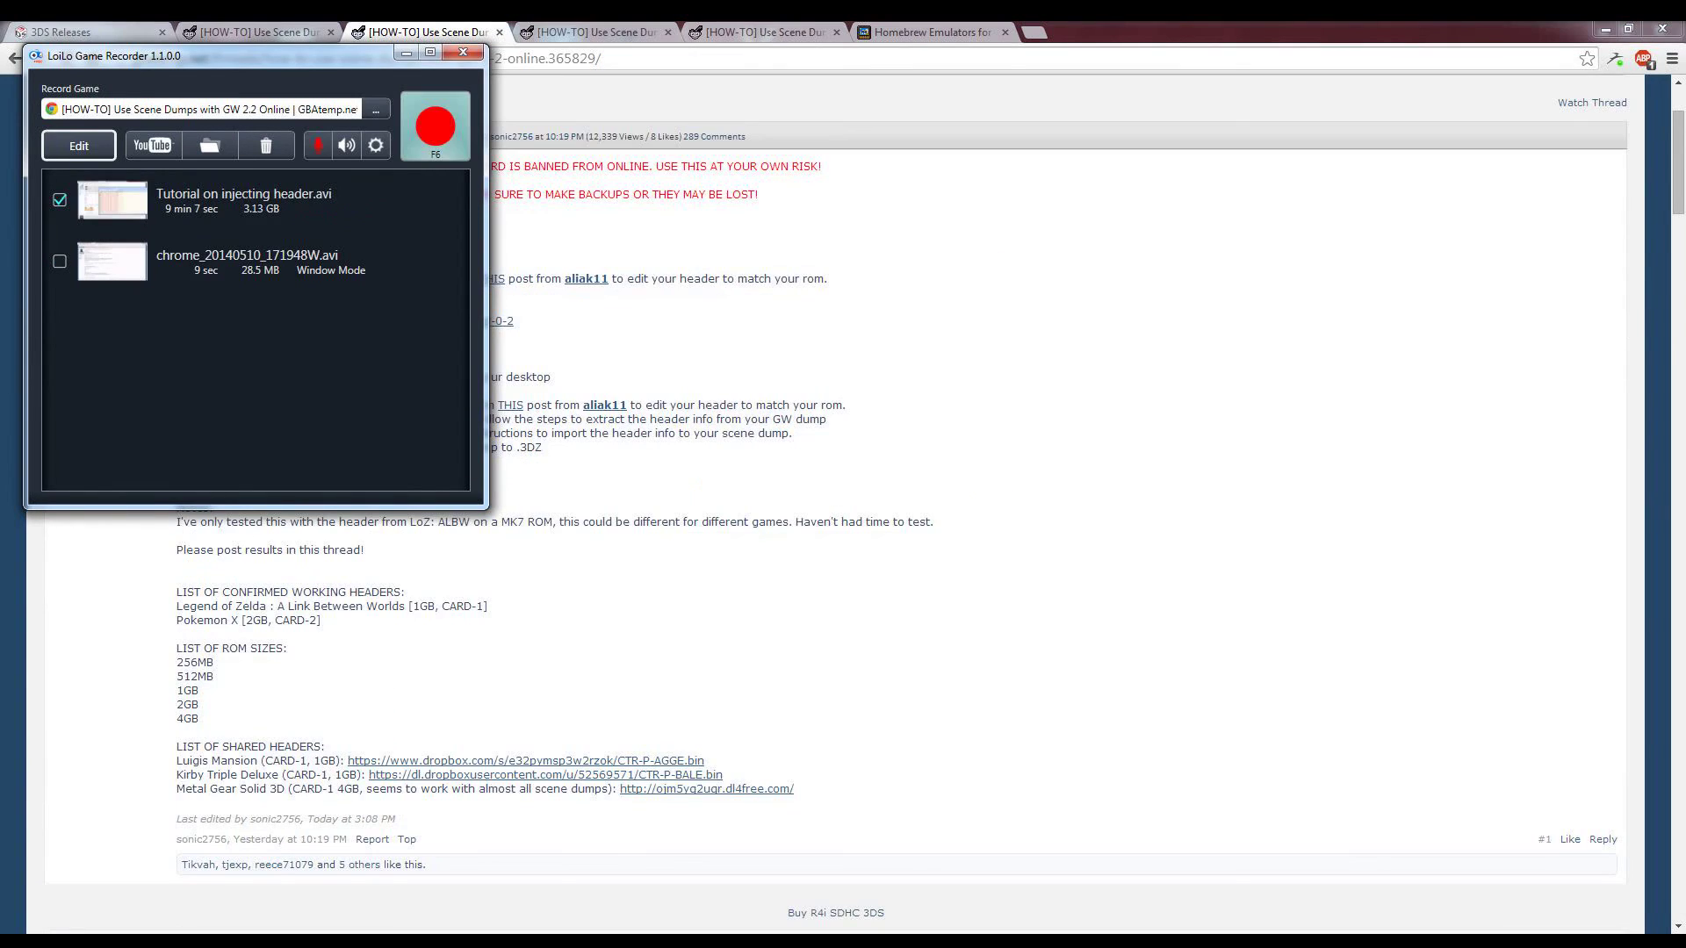
{"action": "key", "text": "F6"}
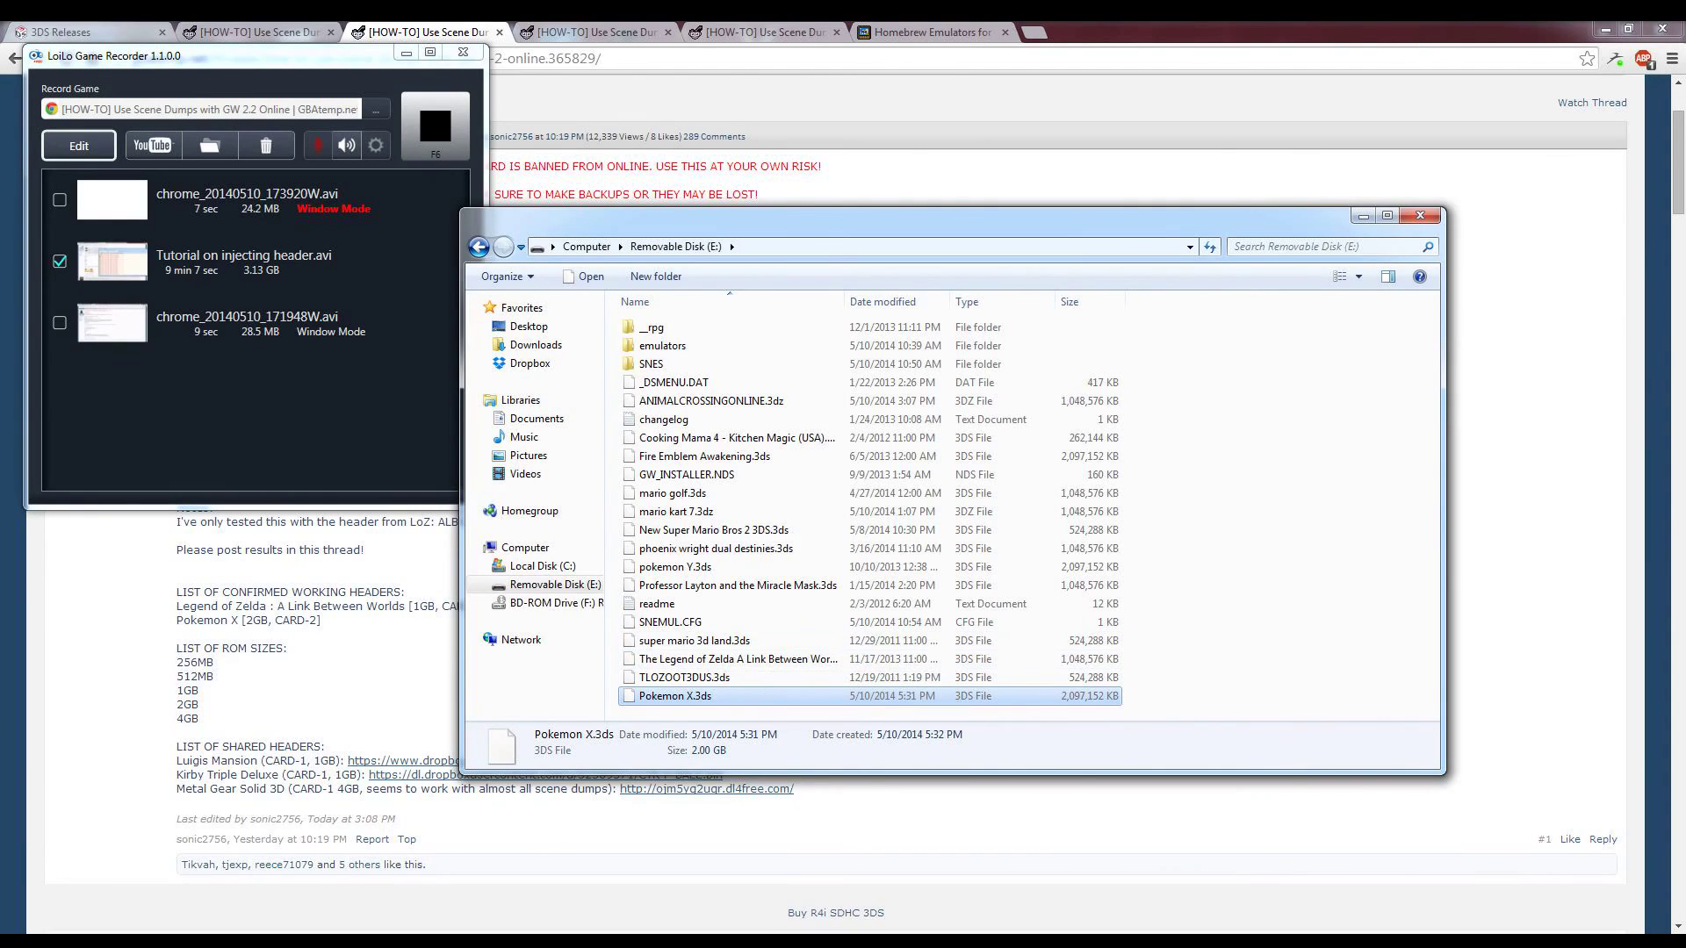
Rename Pokemon X.3ds on Removable Disk (E:) to Pokemon X.3dz and accept the file extension change.
{"action": "right_click", "coordinate": [711, 697]}
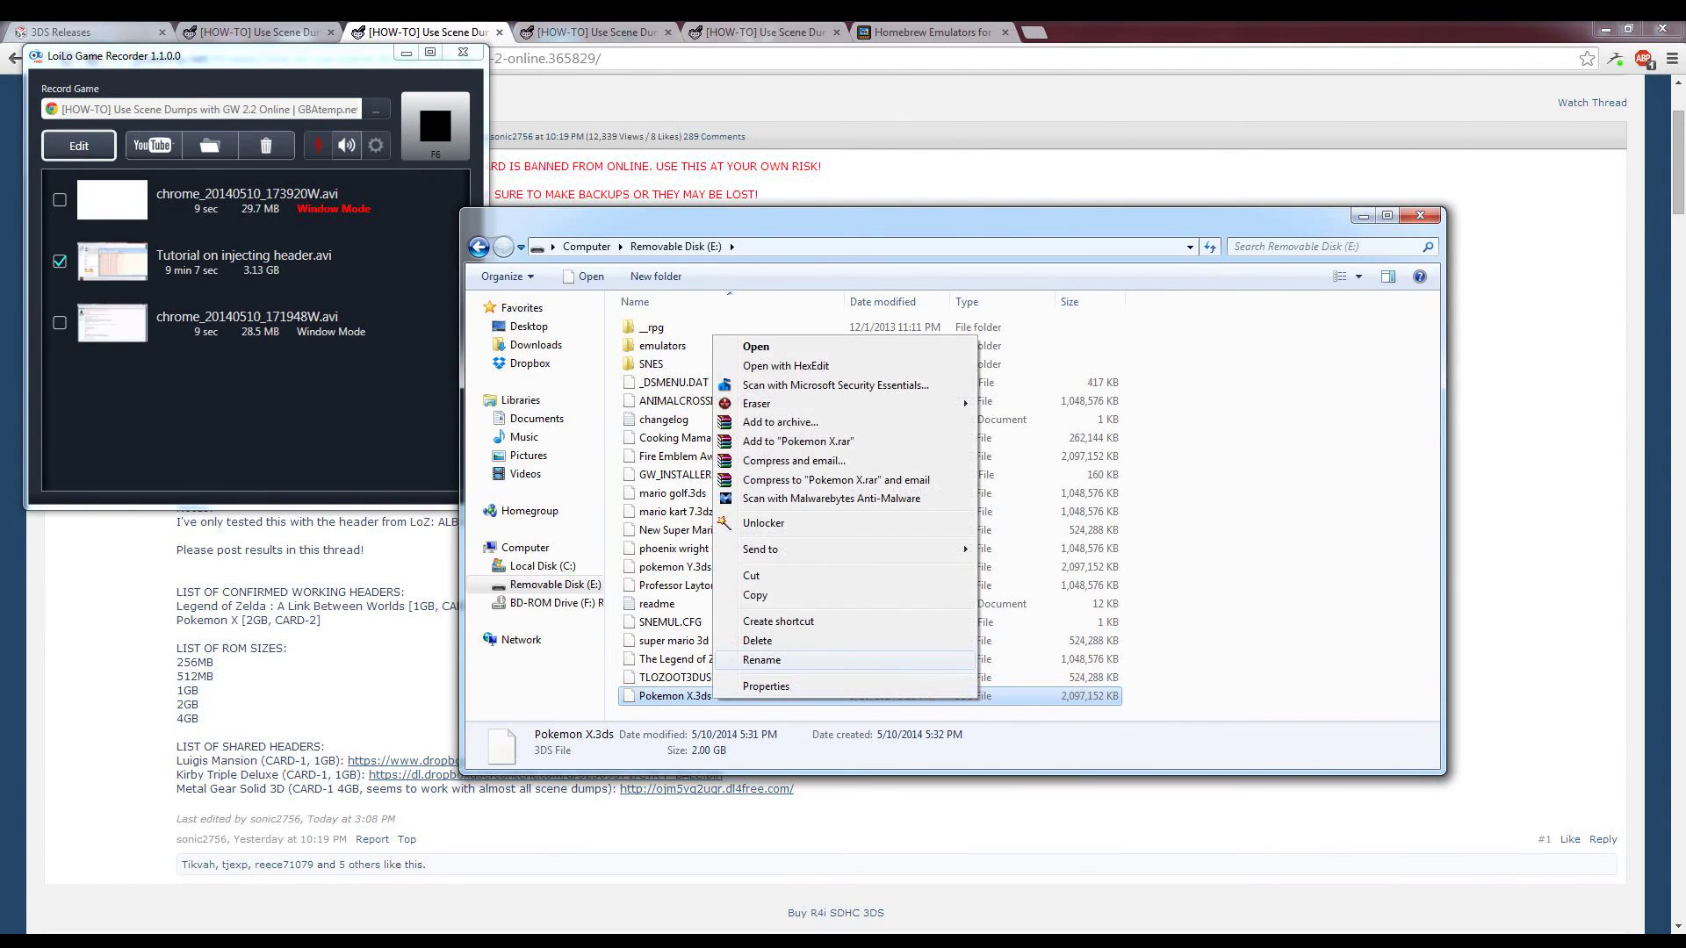
{"action": "left_click", "coordinate": [742, 659]}
{"action": "key", "text": "End"}
{"action": "key", "text": "shift+Left"}
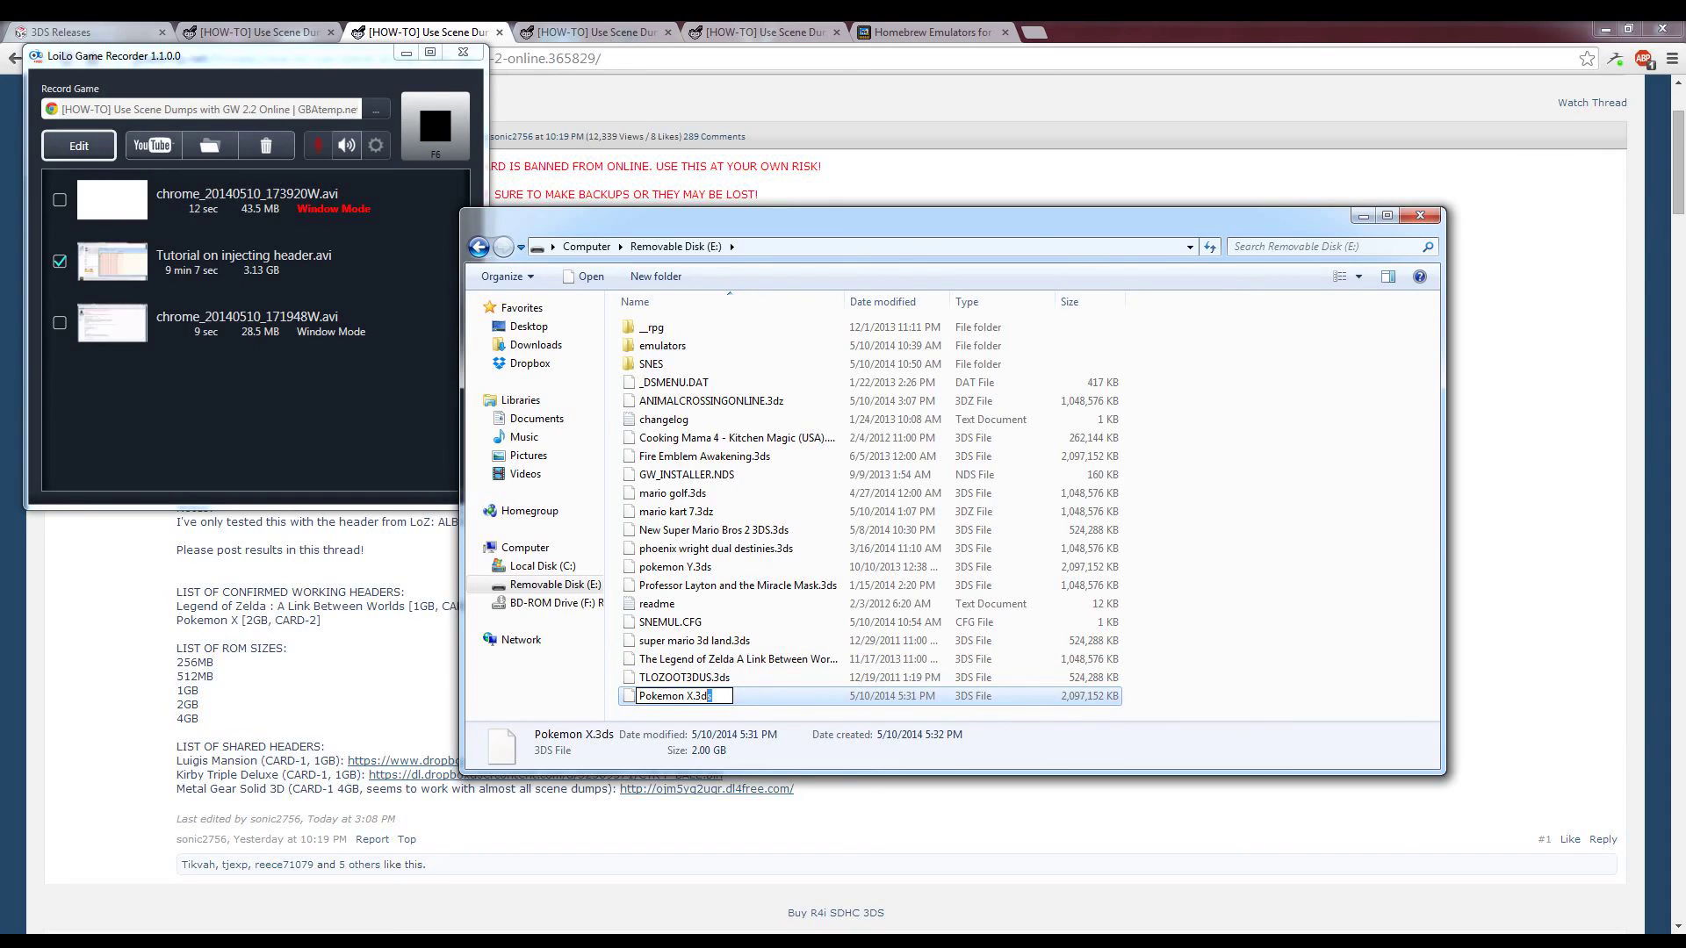
{"action": "type", "text": "z"}
{"action": "key", "text": "Return"}
{"action": "key", "text": "Return"}
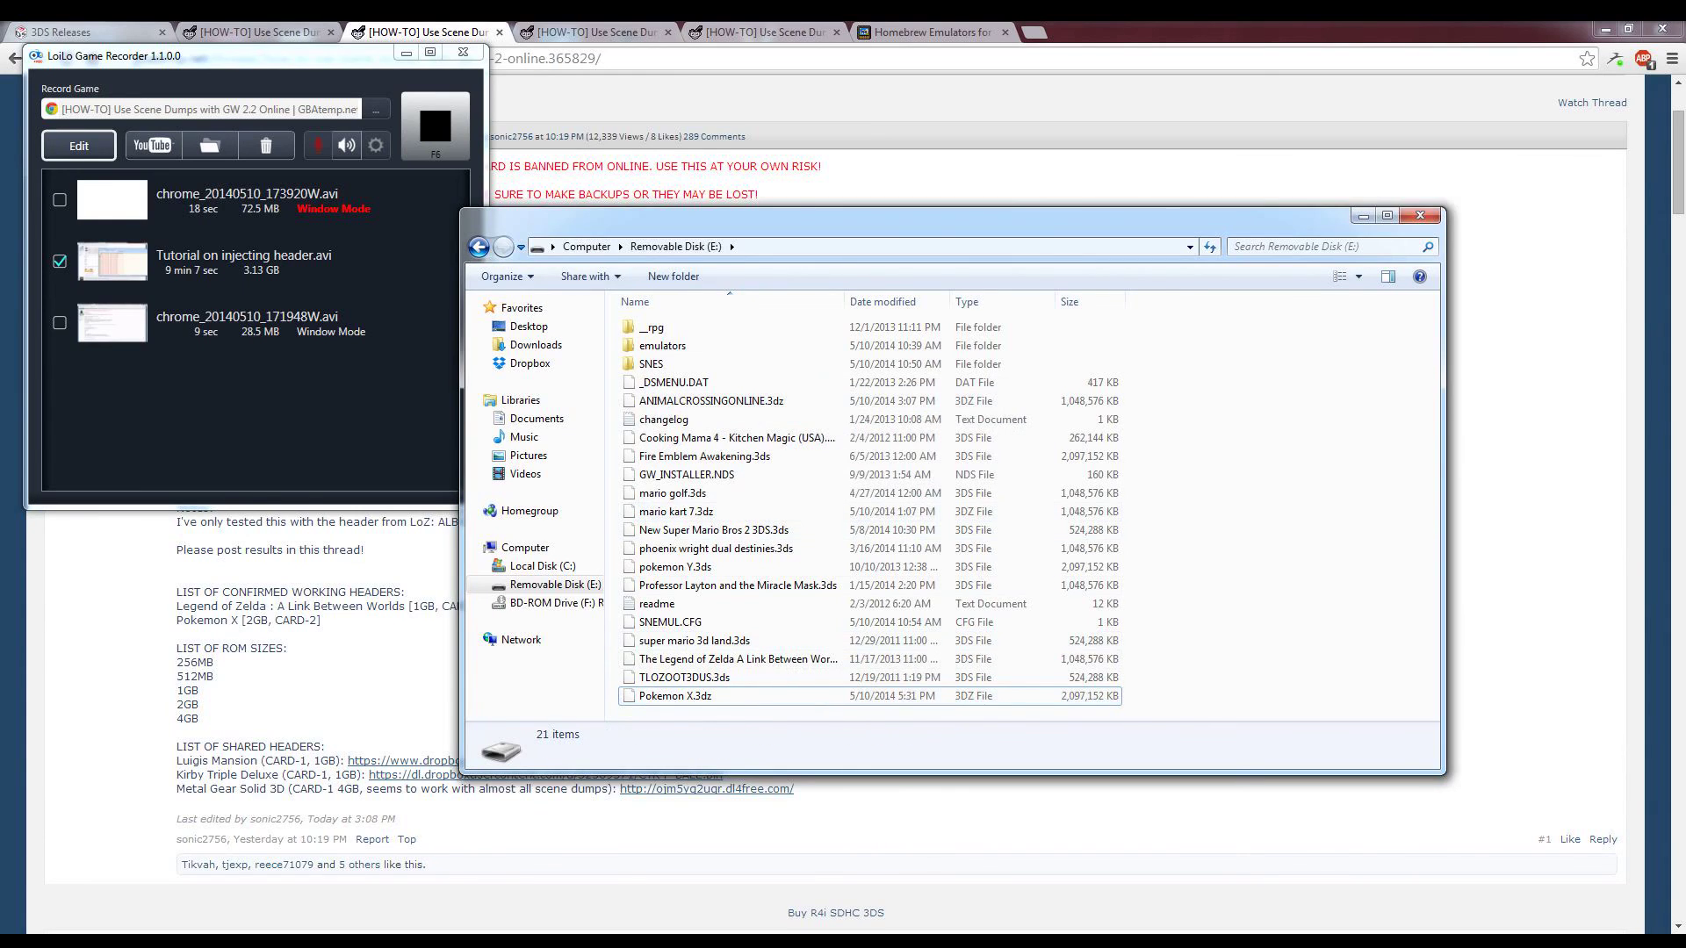